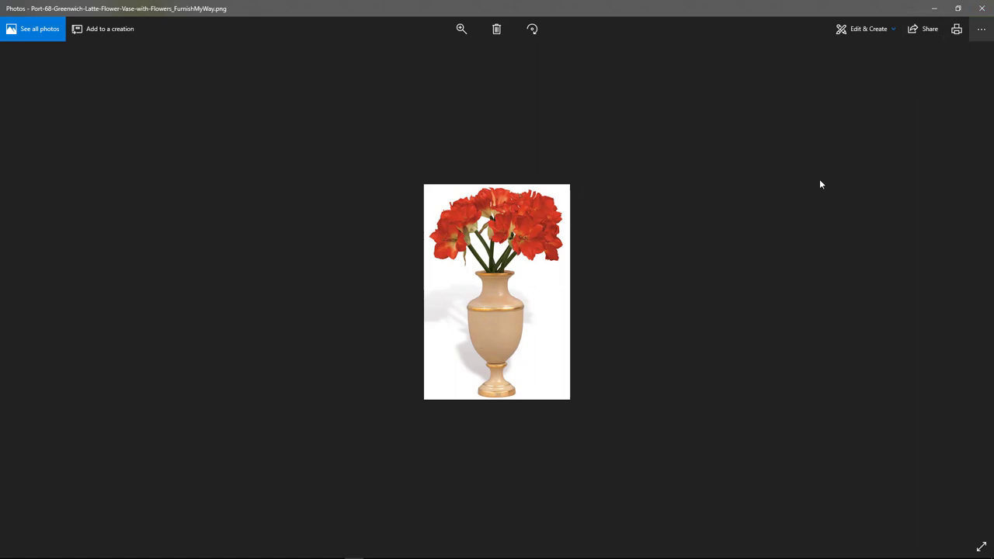
Close the vase photo and copy the path of the Product Image folder.
{"action": "left_click", "coordinate": [982, 8]}
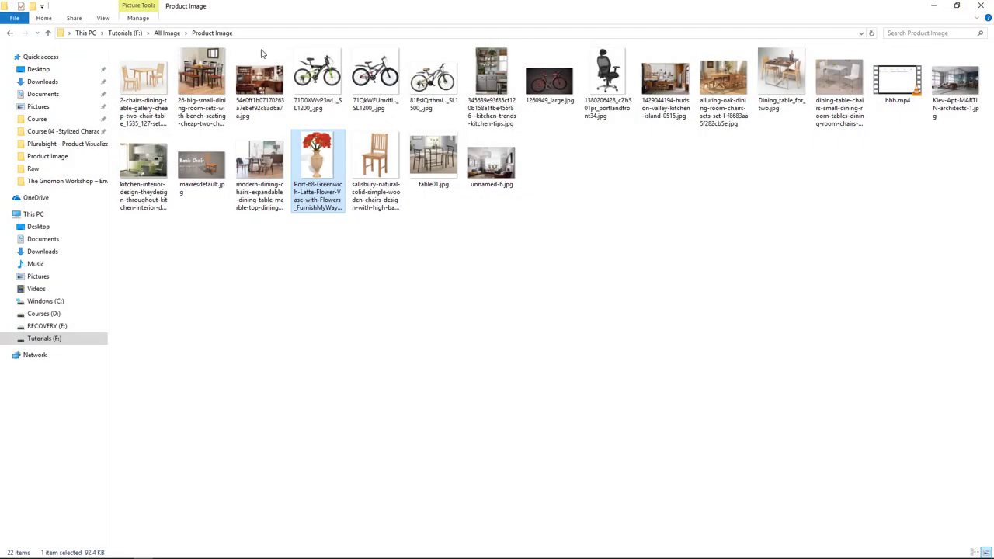
{"action": "left_click", "coordinate": [255, 38]}
{"action": "key", "text": "ctrl+c"}
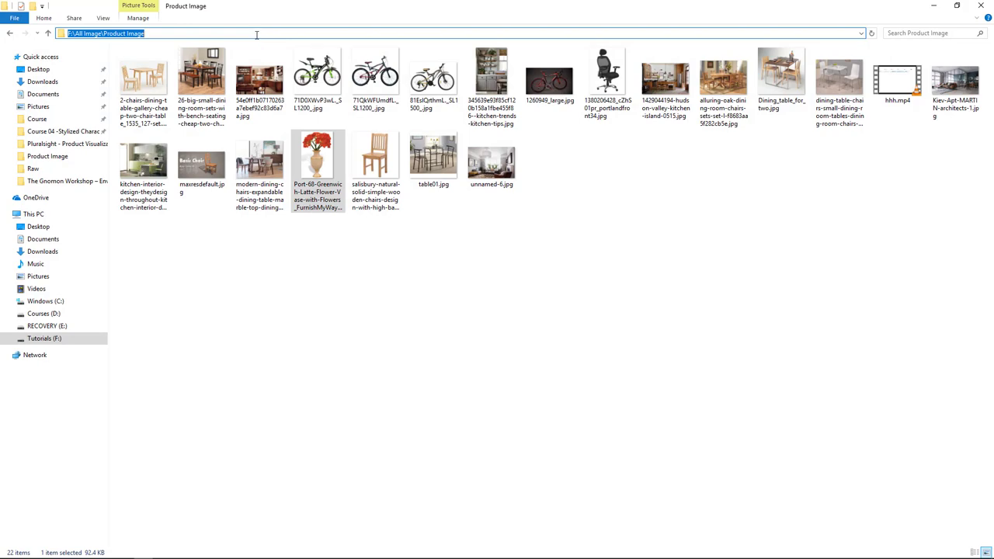
Switch to Maya and show only the front view in the workspace.
{"action": "key", "text": "alt+Tab"}
{"action": "left_click", "coordinate": [524, 295]}
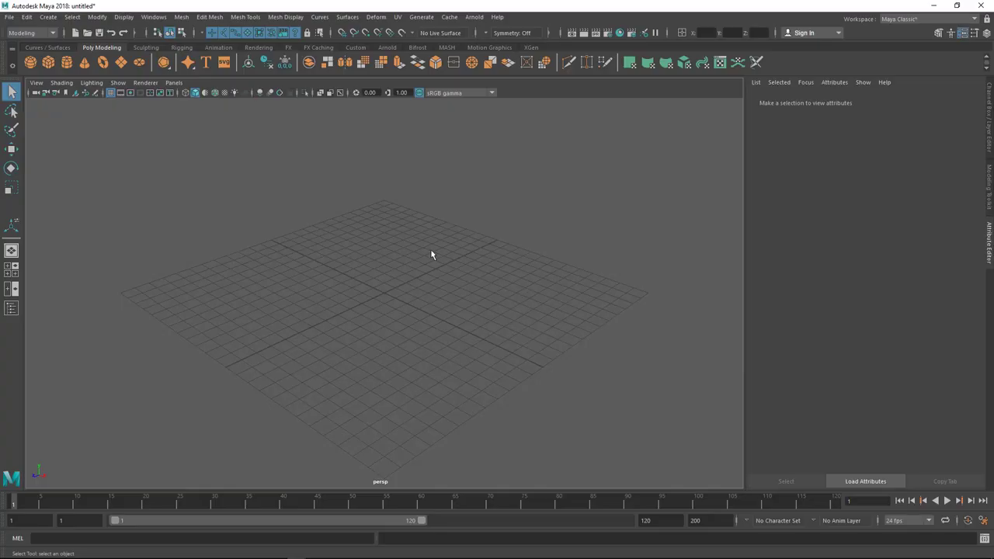
{"action": "key", "text": "space"}
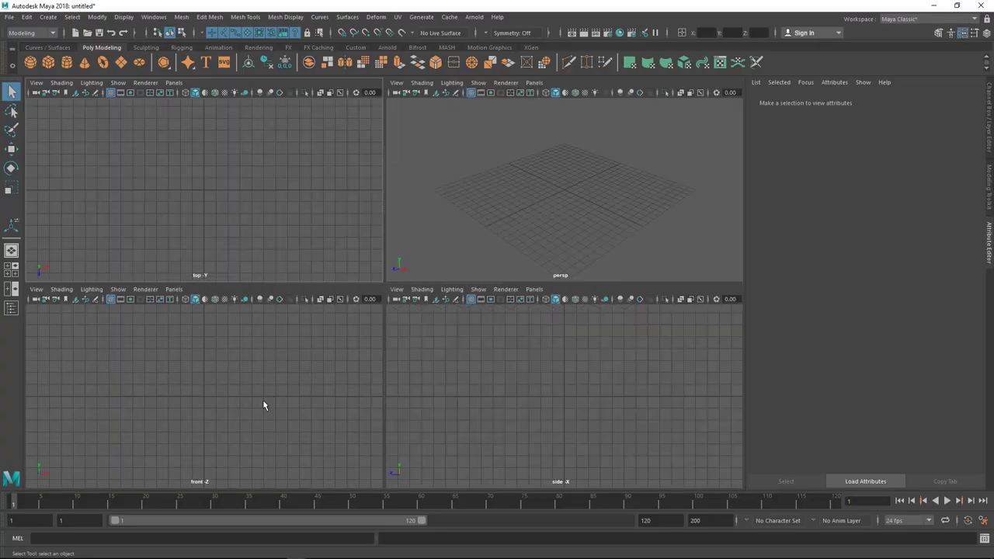
{"action": "key", "text": "space"}
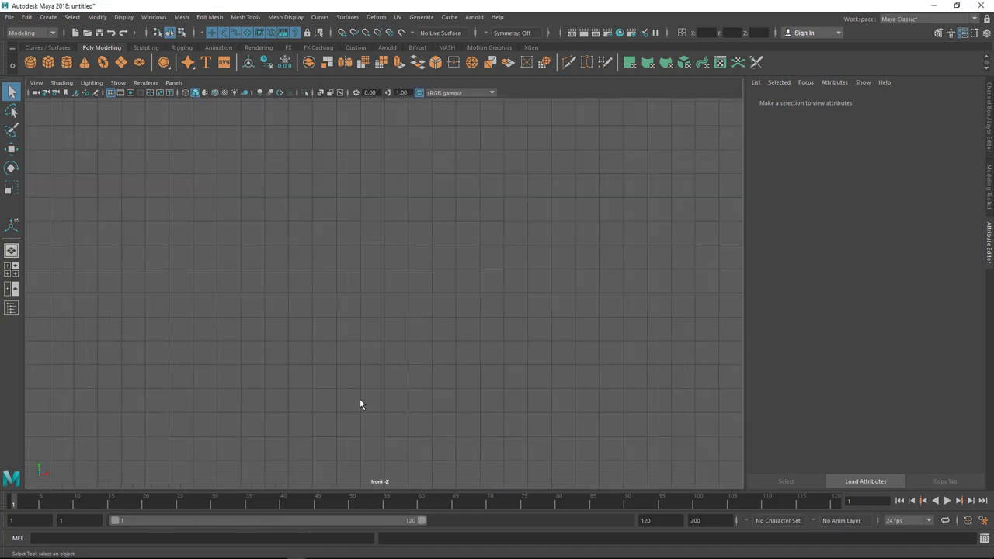
Start importing an image plane for the front view and browse to F:\All Image\Product Image.
{"action": "left_click", "coordinate": [36, 82]}
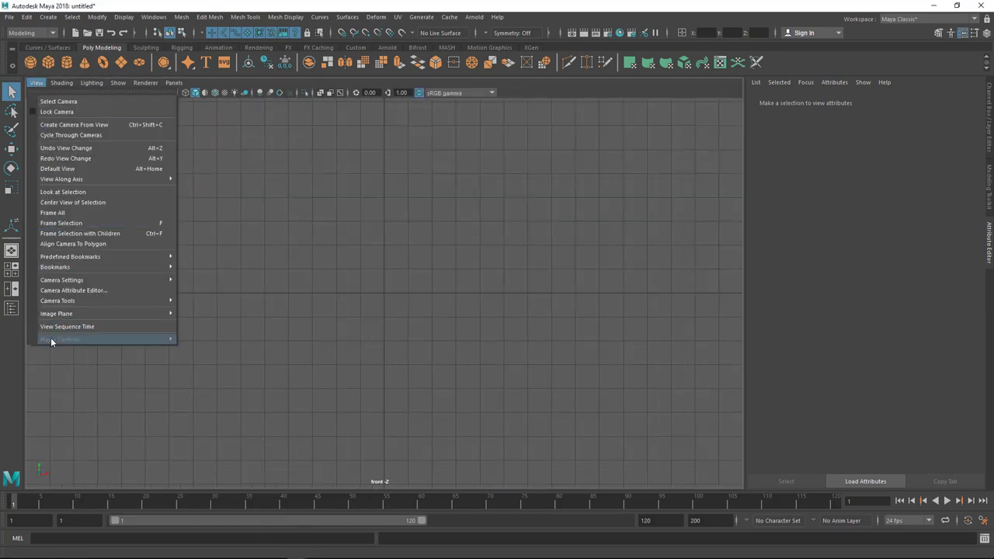
{"action": "mouse_move", "coordinate": [64, 314]}
{"action": "left_click", "coordinate": [222, 323]}
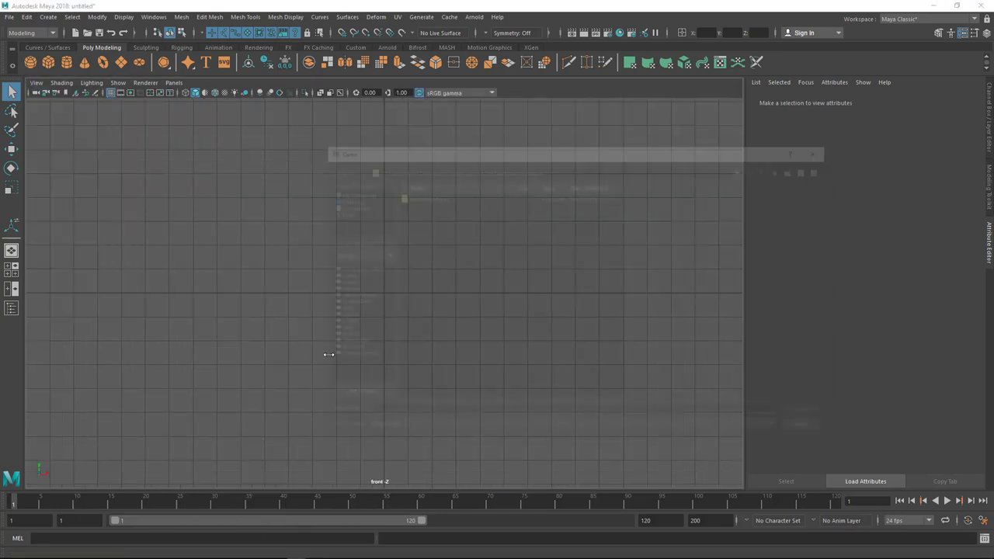
{"action": "left_click", "coordinate": [507, 168]}
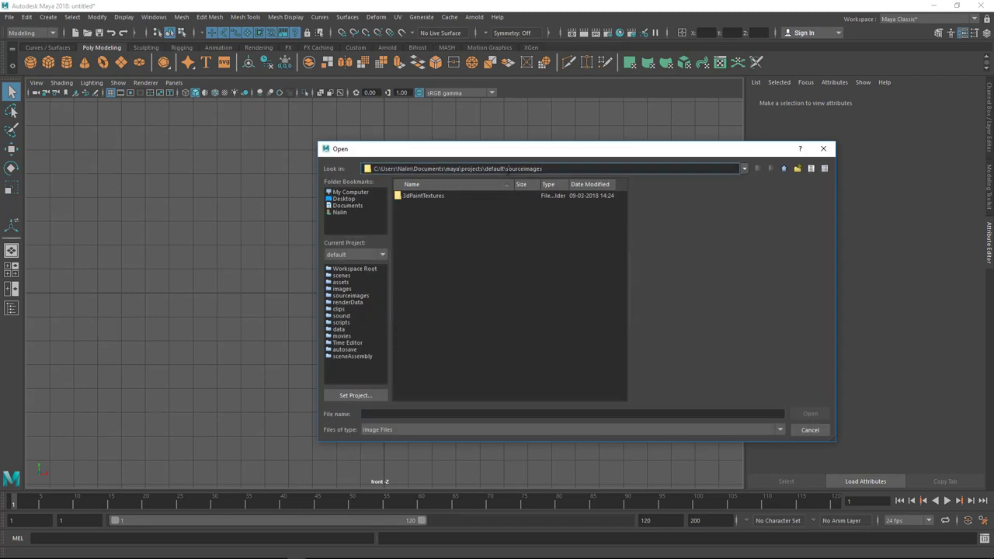
{"action": "left_click_drag", "start_coordinate": [576, 170], "coordinate": [341, 197]}
{"action": "key", "text": "ctrl+v"}
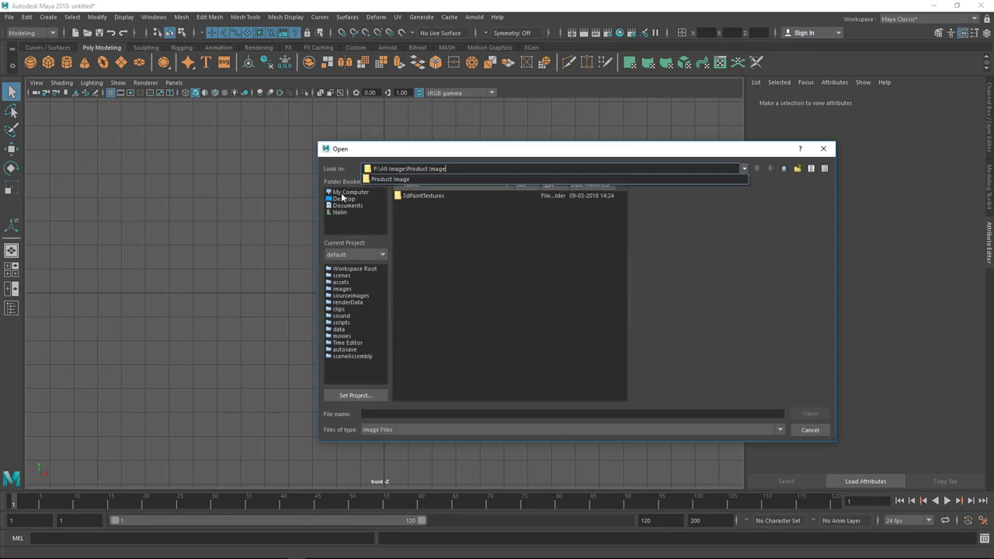
{"action": "key", "text": "Return"}
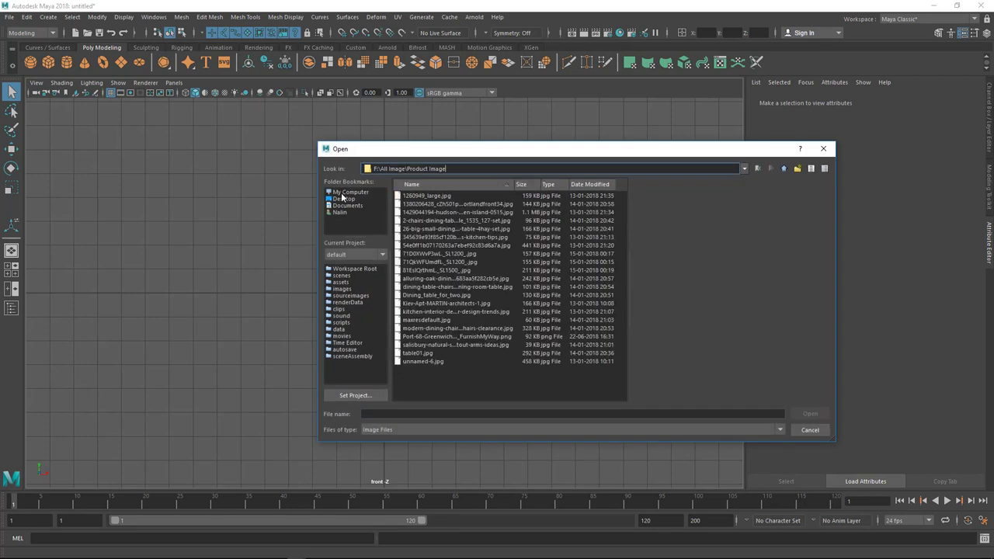
Import Port-68-Greenwich-Latte-Flower-Vase-with-Flowers_FurnishMyWay.png as the image plane.
{"action": "left_click", "coordinate": [439, 262]}
{"action": "left_click", "coordinate": [438, 294]}
{"action": "left_click", "coordinate": [438, 320]}
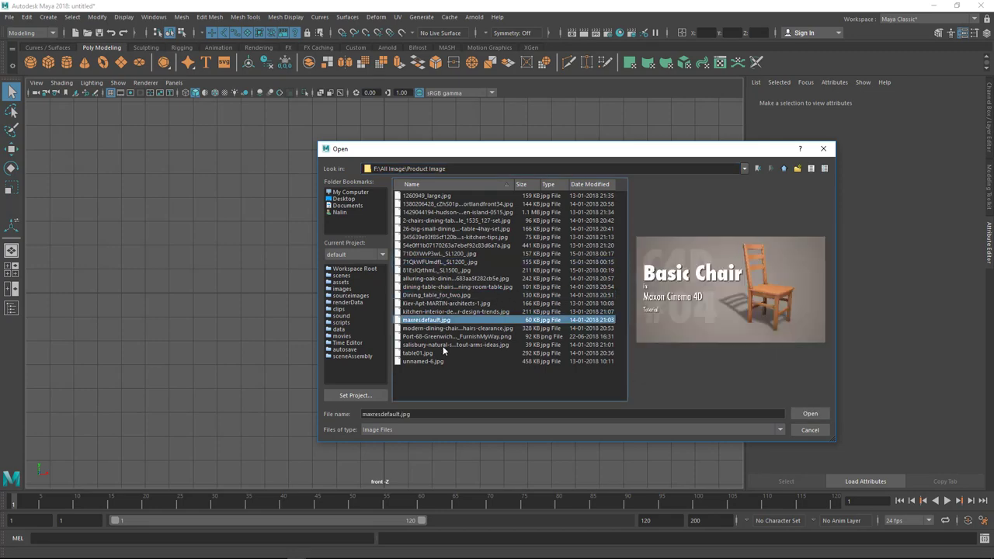
{"action": "left_click", "coordinate": [447, 338]}
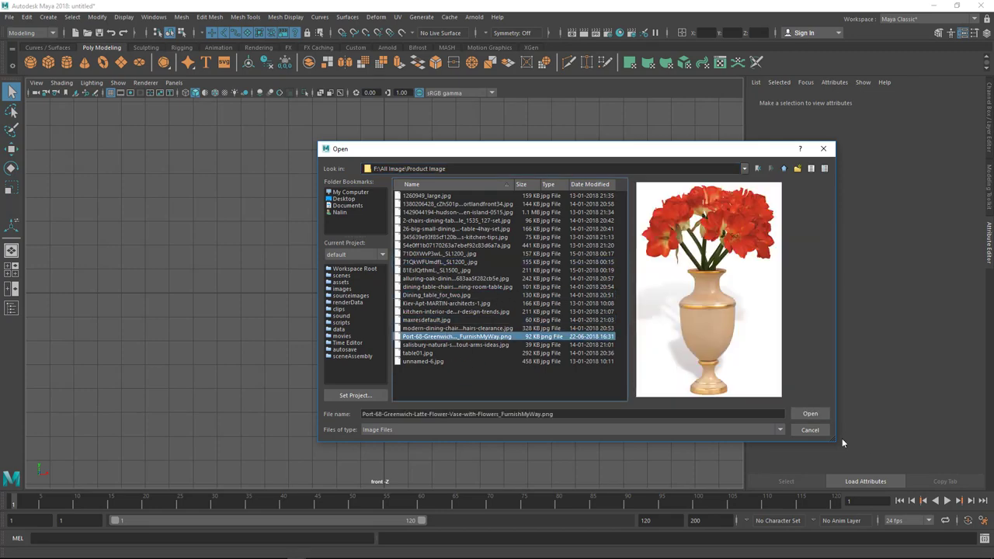
{"action": "left_click", "coordinate": [810, 413]}
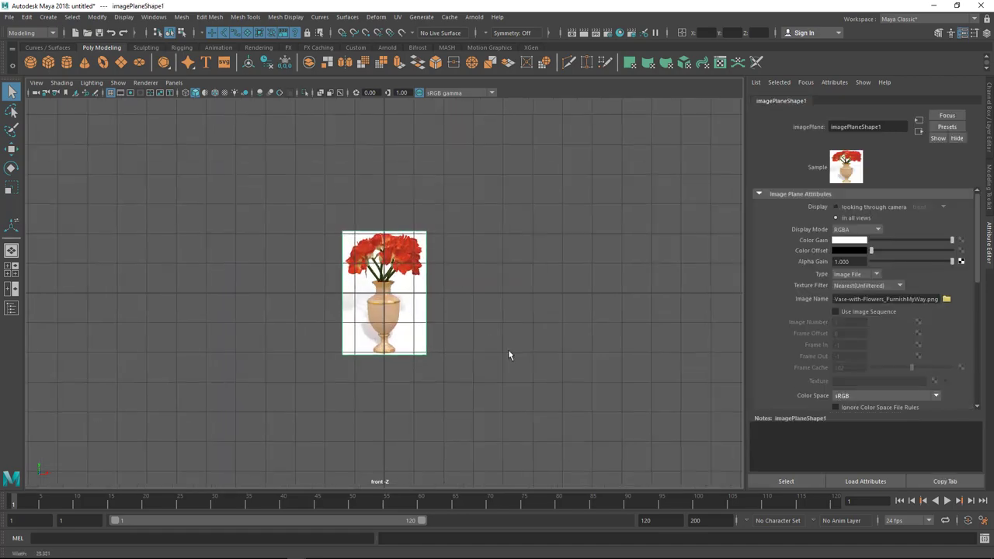
Scale the vase image plane up uniformly to about 7 grid units wide.
{"action": "scroll", "coordinate": [490, 378], "scroll_direction": "down", "scroll_amount": 3}
{"action": "key", "text": "r"}
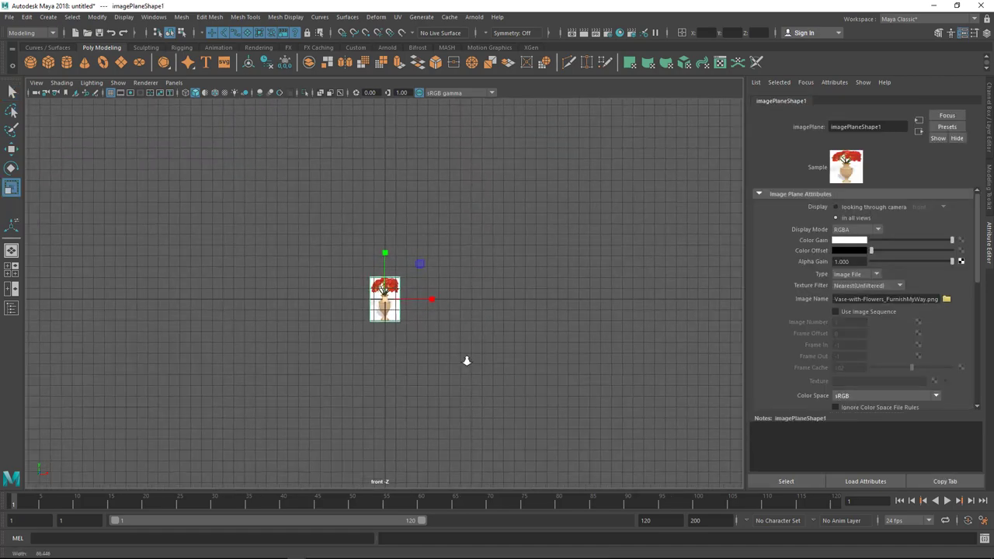
{"action": "scroll", "coordinate": [386, 322], "scroll_direction": "up", "scroll_amount": 5}
{"action": "scroll", "coordinate": [453, 311], "scroll_direction": "up", "scroll_amount": 5}
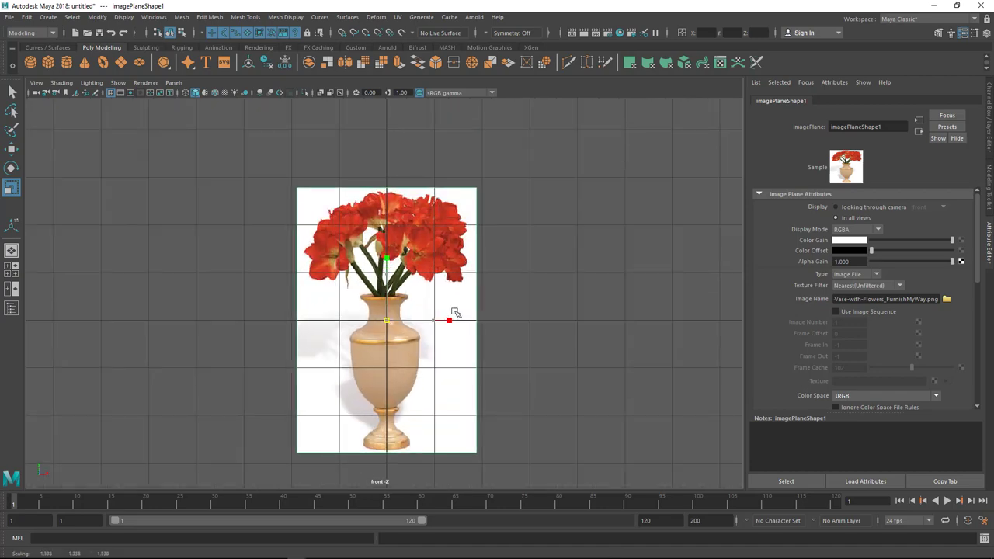
Move the image plane straight up so the vase's base rests on the horizontal ground line.
{"action": "scroll", "coordinate": [543, 319], "scroll_direction": "down", "scroll_amount": 6}
{"action": "key", "text": "w"}
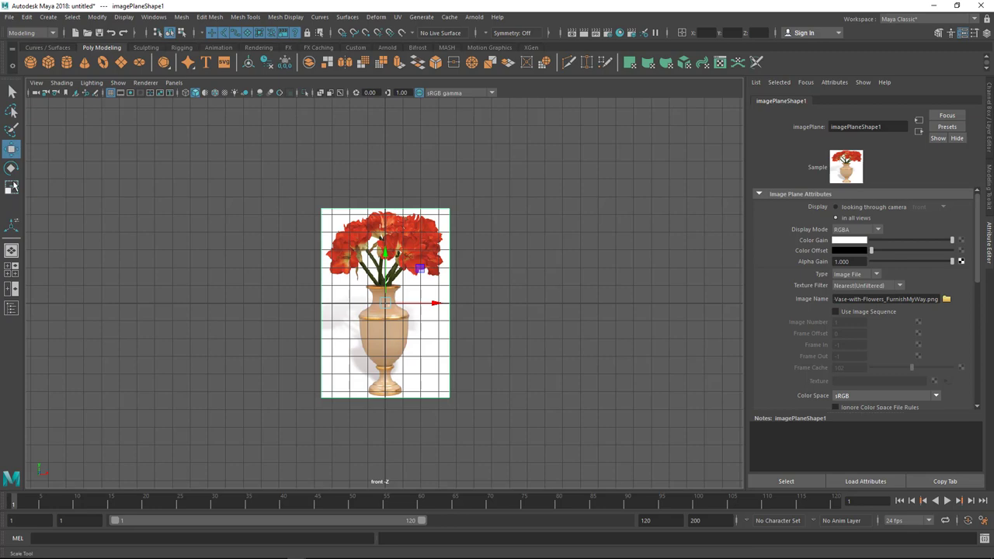
{"action": "left_click_drag", "start_coordinate": [387, 265], "coordinate": [385, 170]}
{"action": "key", "text": "q"}
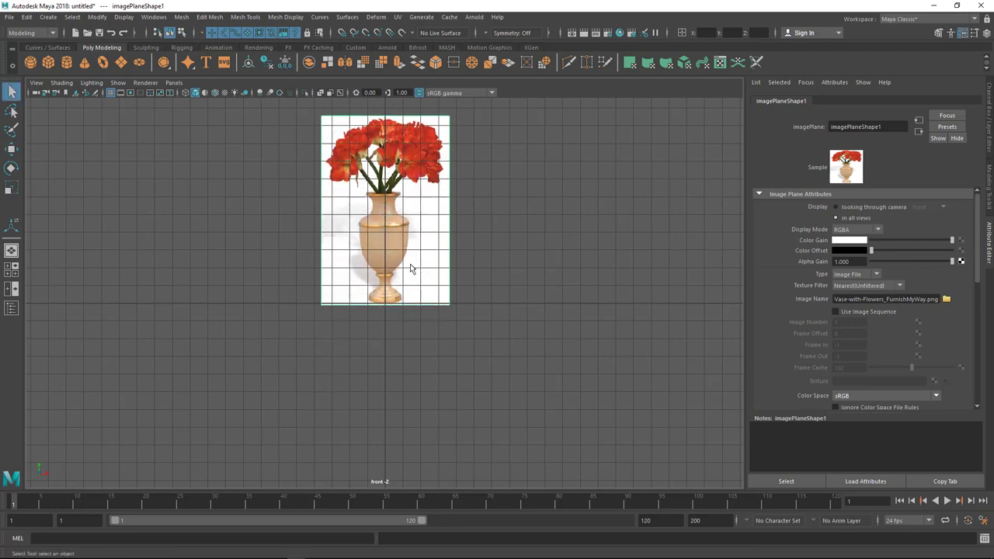
Nudge the image plane slightly along X to centre the vase on the vertical axis line.
{"action": "scroll", "coordinate": [559, 350], "scroll_direction": "down", "scroll_amount": 1}
{"action": "scroll", "coordinate": [502, 337], "scroll_direction": "up", "scroll_amount": 5}
{"action": "key", "text": "w"}
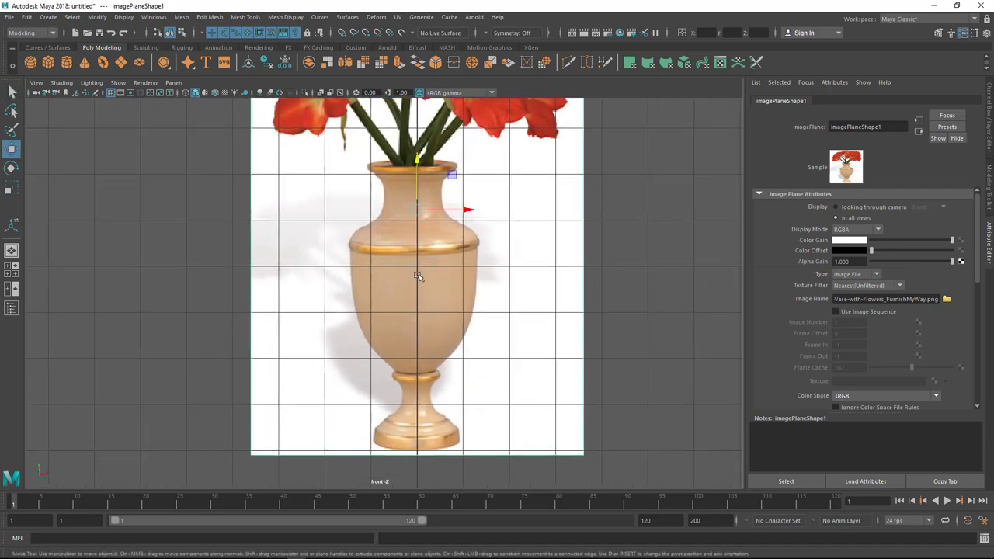
{"action": "scroll", "coordinate": [426, 275], "scroll_direction": "down", "scroll_amount": 7}
{"action": "middle_click_drag", "start_coordinate": [314, 108], "coordinate": [311, 277], "text": "alt"}
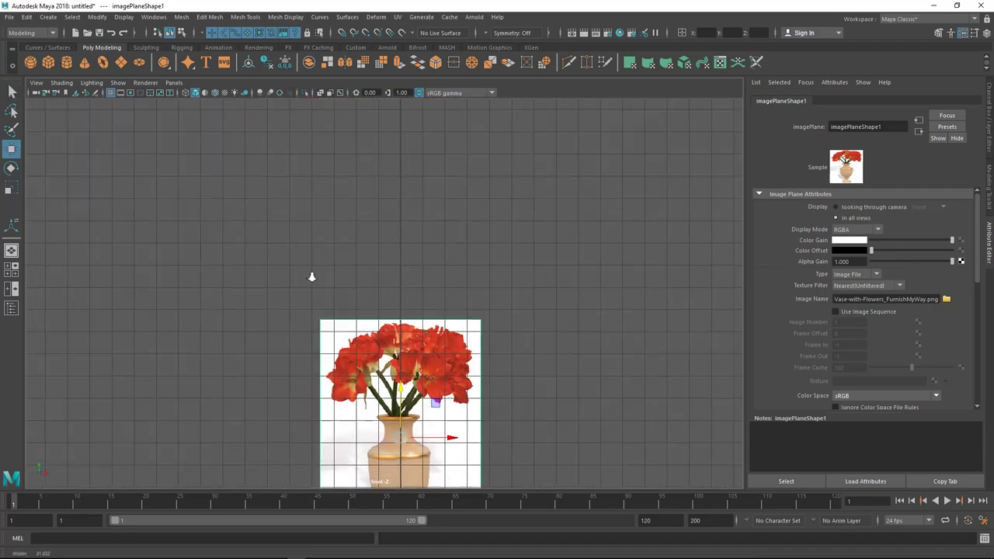
{"action": "scroll", "coordinate": [373, 275], "scroll_direction": "down", "scroll_amount": 1}
{"action": "scroll", "coordinate": [435, 264], "scroll_direction": "down", "scroll_amount": 2}
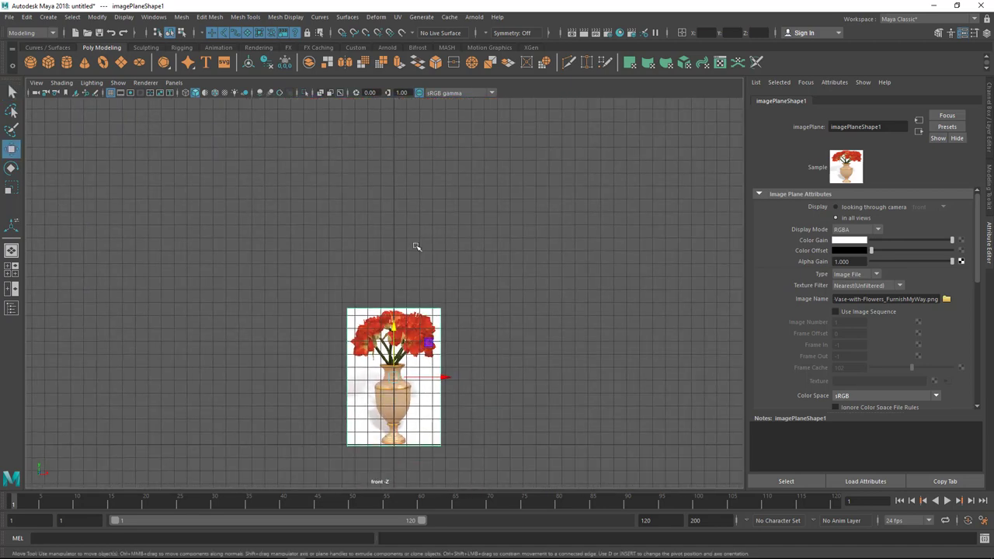
{"action": "middle_click_drag", "start_coordinate": [454, 368], "coordinate": [458, 282], "text": "alt"}
{"action": "right_click_drag", "start_coordinate": [458, 281], "coordinate": [522, 362], "text": "alt"}
{"action": "right_click_drag", "start_coordinate": [450, 299], "coordinate": [668, 413], "text": "alt"}
{"action": "scroll", "coordinate": [517, 295], "scroll_direction": "up", "scroll_amount": 5}
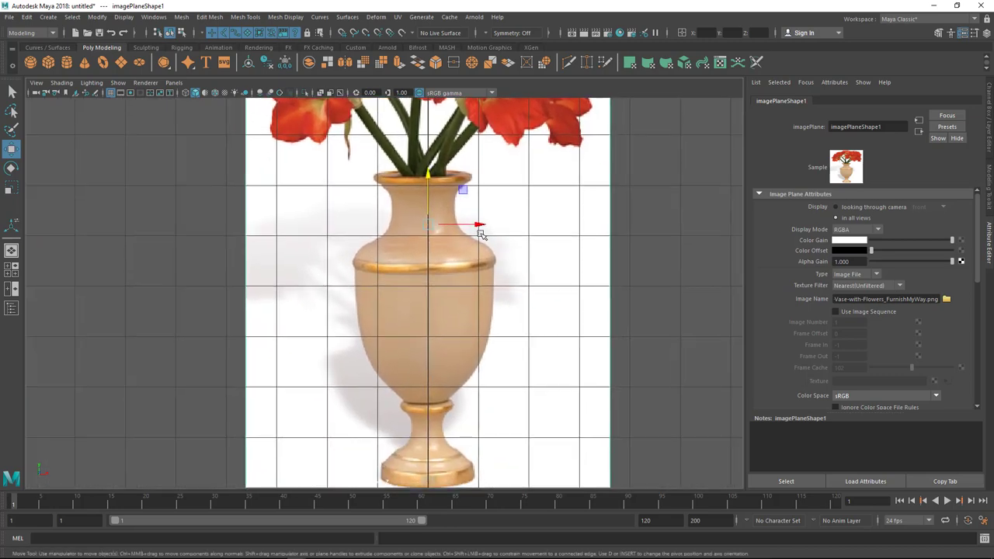
{"action": "mouse_move", "coordinate": [482, 226]}
{"action": "left_mouse_down"}
{"action": "mouse_move", "coordinate": [566, 228]}
{"action": "mouse_move", "coordinate": [469, 236]}
{"action": "mouse_move", "coordinate": [480, 243]}
{"action": "left_mouse_up"}
{"action": "middle_click_drag", "start_coordinate": [476, 372], "coordinate": [503, 299], "text": "alt"}
{"action": "right_click_drag", "start_coordinate": [520, 346], "coordinate": [532, 352], "text": "alt"}
{"action": "middle_click_drag", "start_coordinate": [515, 313], "coordinate": [506, 350], "text": "alt"}
{"action": "right_click_drag", "start_coordinate": [505, 350], "coordinate": [510, 354], "text": "alt"}
{"action": "middle_click_drag", "start_coordinate": [515, 393], "coordinate": [512, 373], "text": "alt"}
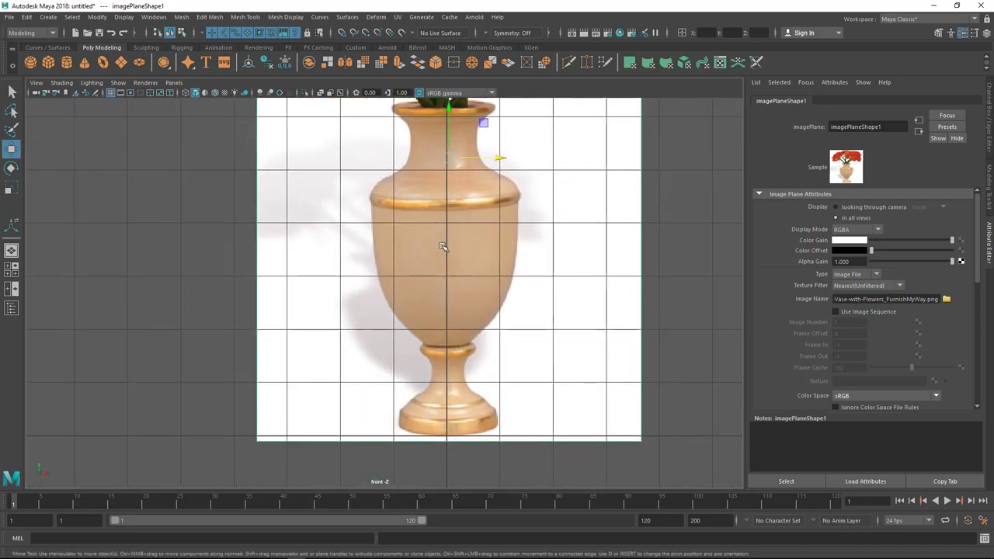
Start a CV curve with its first point snapped to the grid origin under the vase's base.
{"action": "left_click", "coordinate": [48, 17]}
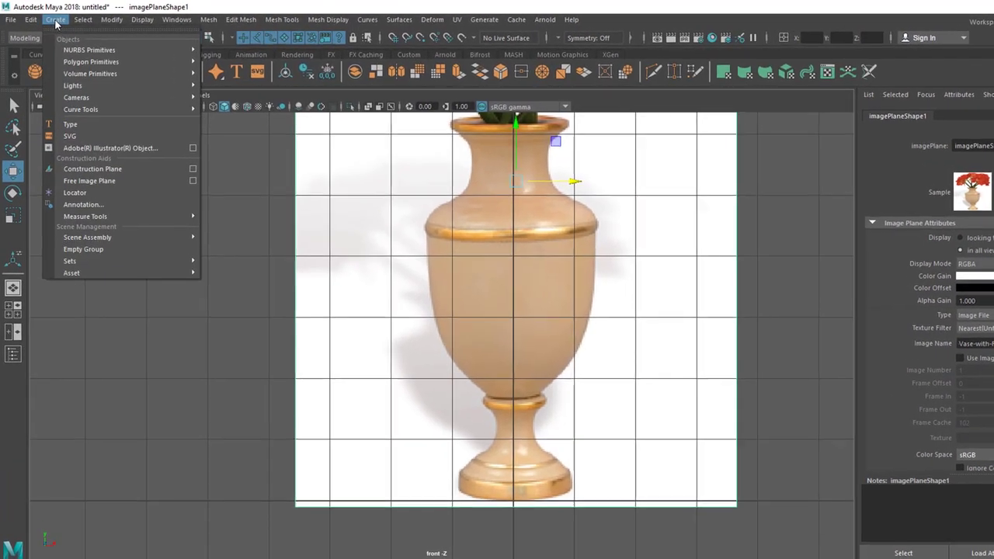
{"action": "mouse_move", "coordinate": [125, 114]}
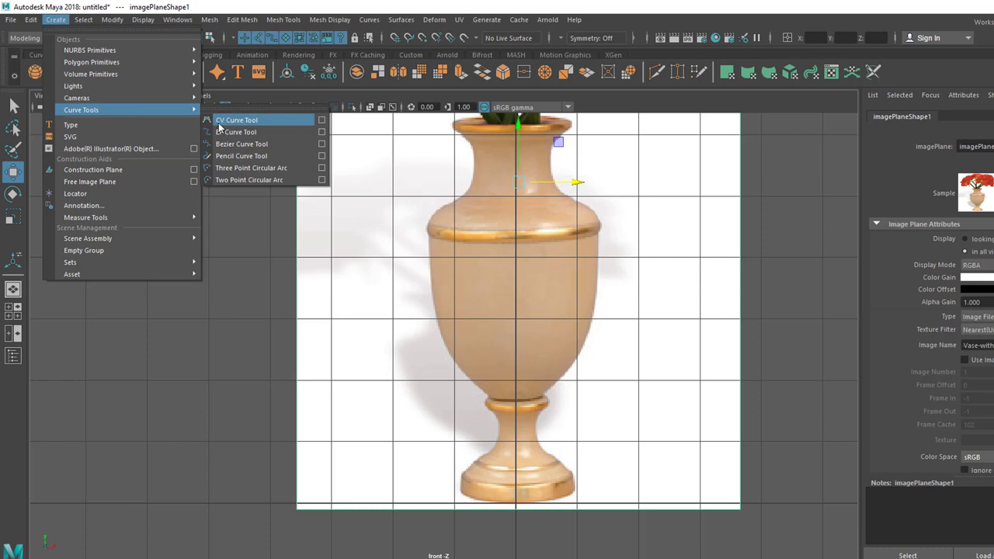
{"action": "left_click", "coordinate": [243, 121]}
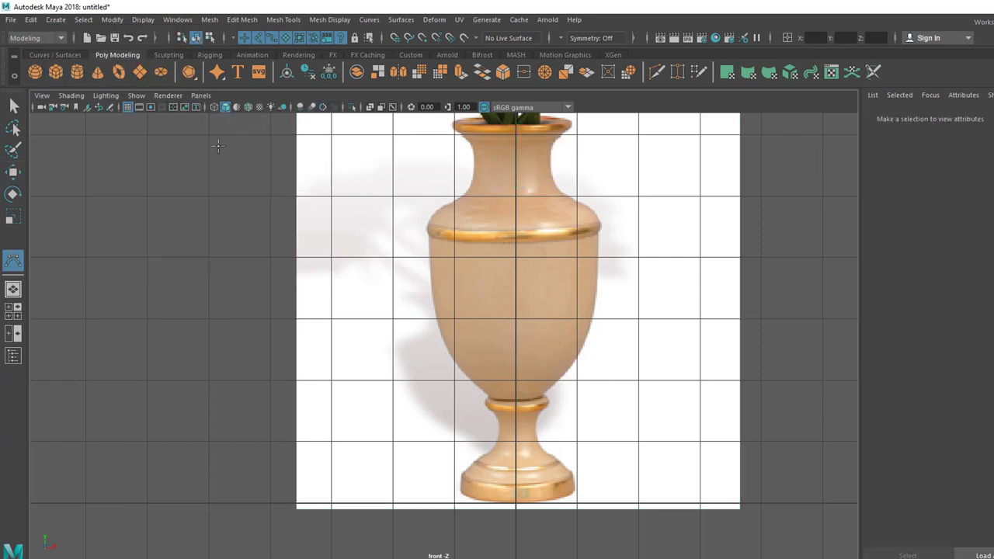
{"action": "scroll", "coordinate": [393, 206], "scroll_direction": "up", "scroll_amount": 3}
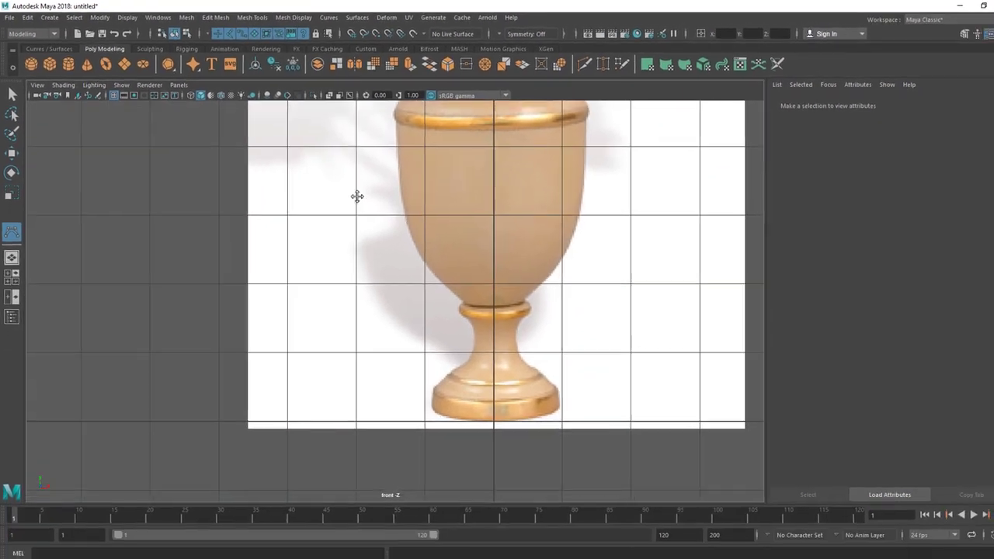
{"action": "middle_click_drag", "start_coordinate": [357, 196], "coordinate": [293, 112], "text": "alt"}
{"action": "scroll", "coordinate": [417, 324], "scroll_direction": "up", "scroll_amount": 4}
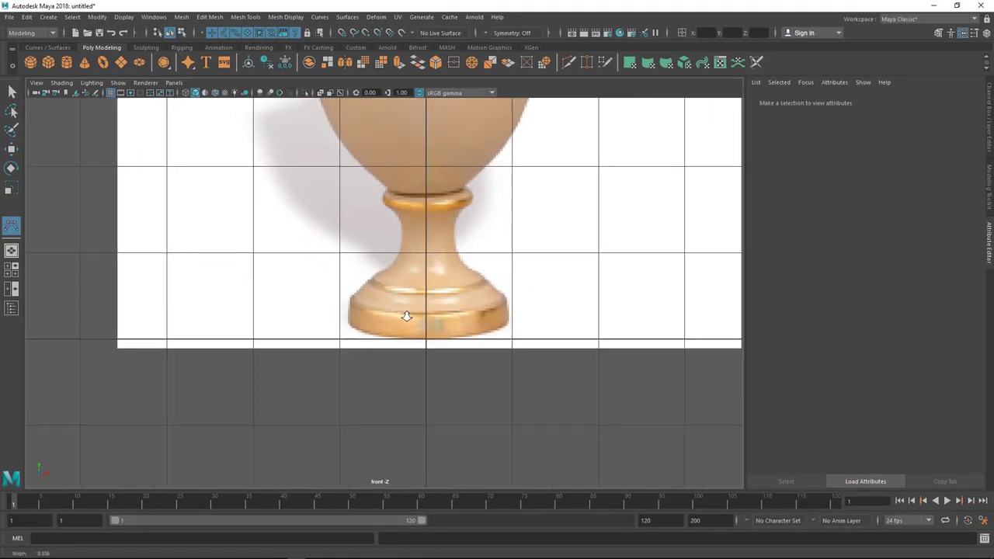
{"action": "middle_click_drag", "start_coordinate": [458, 356], "coordinate": [483, 346], "text": "alt"}
{"action": "scroll", "coordinate": [505, 382], "scroll_direction": "up", "scroll_amount": 4}
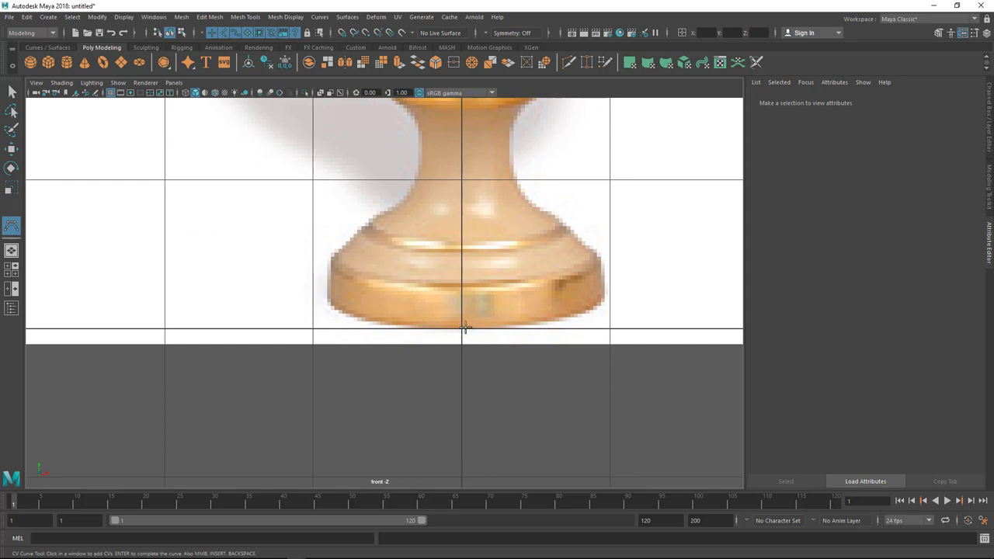
{"action": "key", "text": "x"}
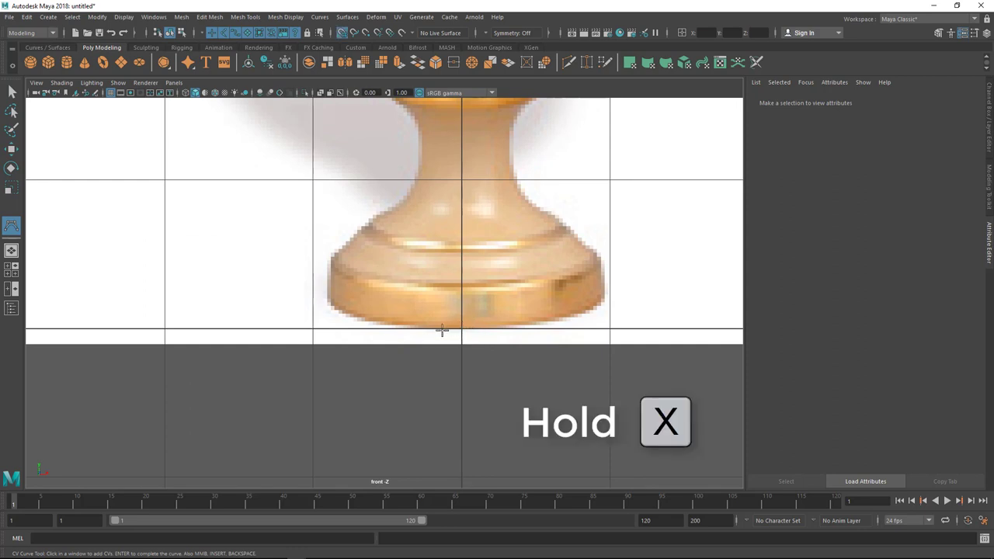
{"action": "left_click", "coordinate": [462, 336]}
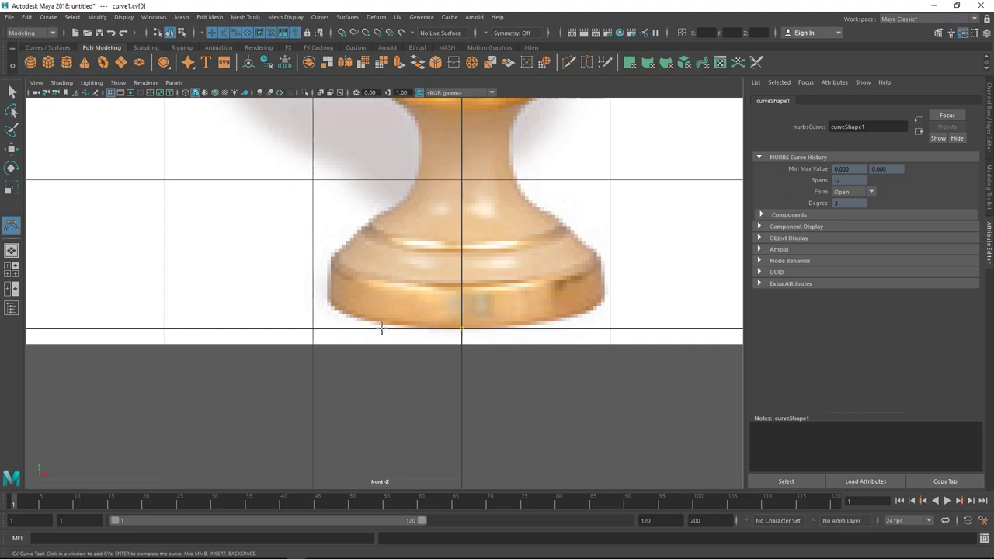
Add curve points along the ground line to the left edge of the vase's base and around its lower corner.
{"action": "left_click", "coordinate": [419, 329]}
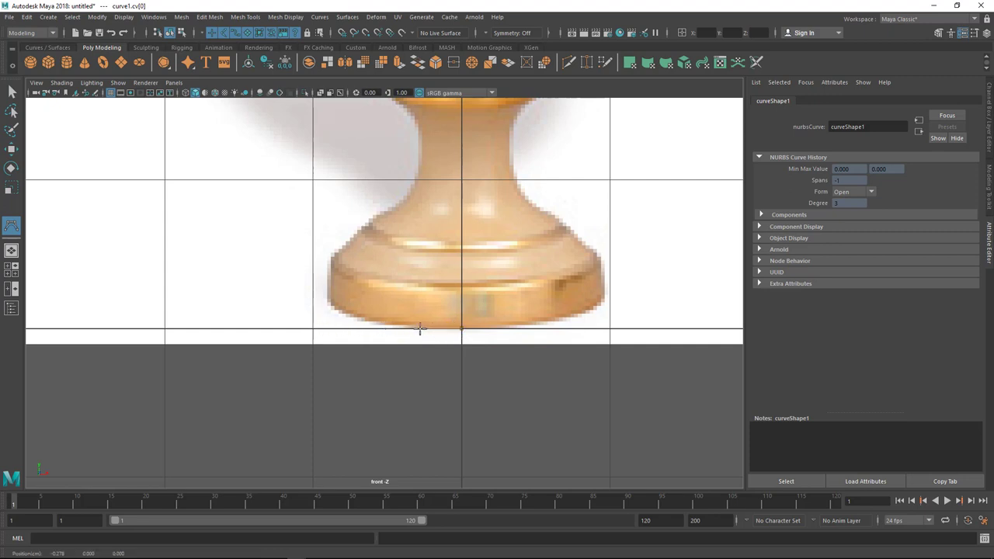
{"action": "left_click", "coordinate": [373, 329]}
{"action": "left_click", "coordinate": [340, 331]}
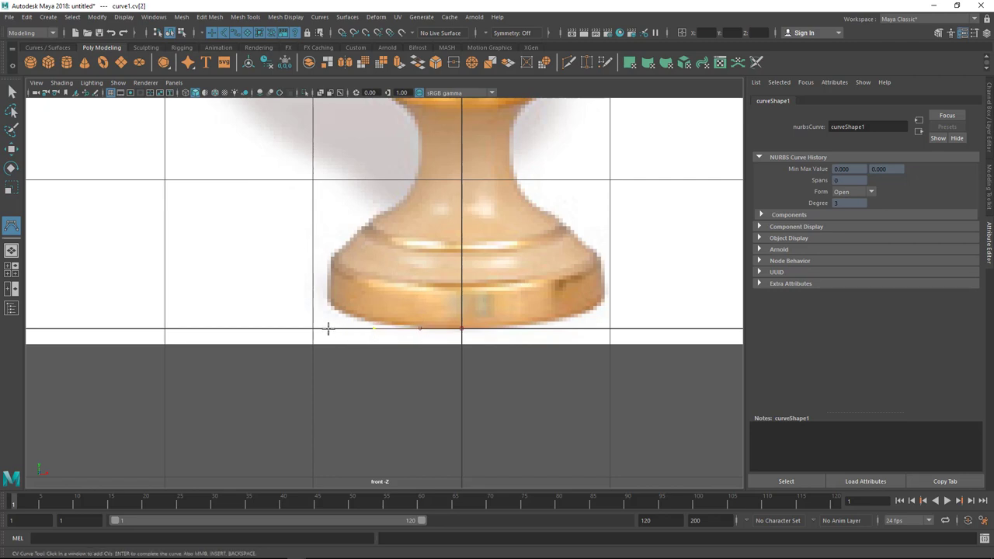
{"action": "left_click", "coordinate": [326, 329]}
{"action": "left_click", "coordinate": [322, 328]}
Add curve points up the vertical left side of the vase's base and around its upper corner.
{"action": "scroll", "coordinate": [347, 327], "scroll_direction": "up", "scroll_amount": 3}
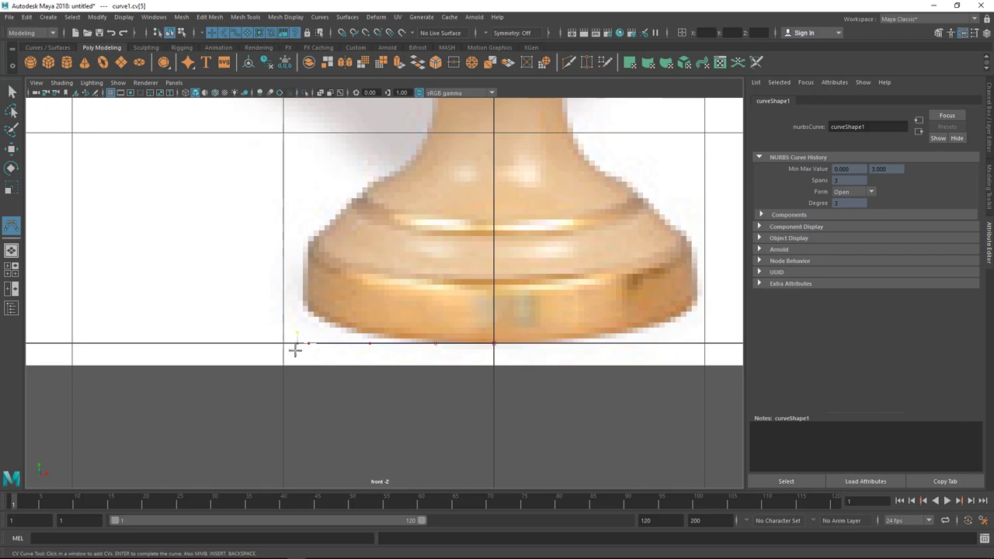
{"action": "left_click", "coordinate": [303, 281]}
{"action": "left_click", "coordinate": [303, 249]}
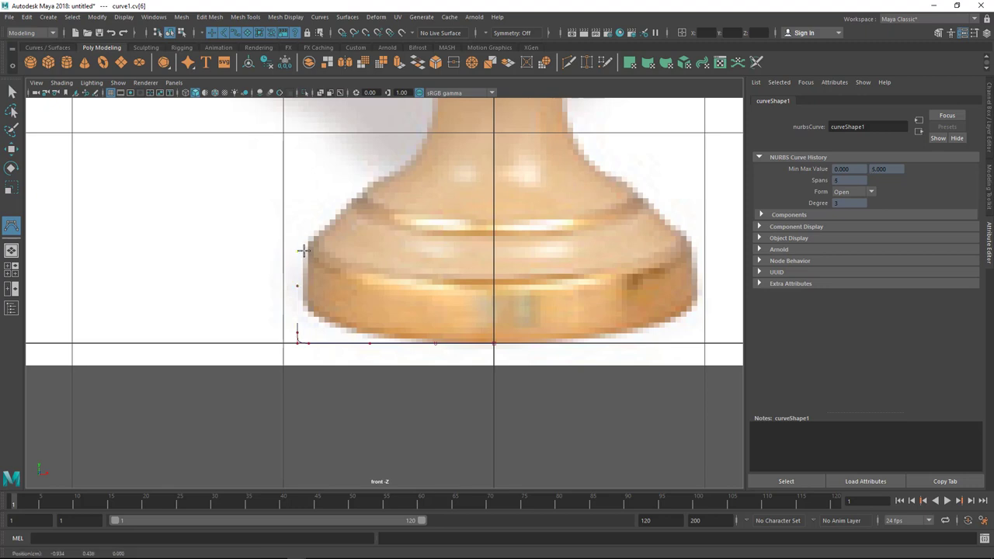
{"action": "left_click", "coordinate": [309, 238]}
{"action": "middle_click_drag", "start_coordinate": [339, 287], "coordinate": [320, 343], "text": "alt"}
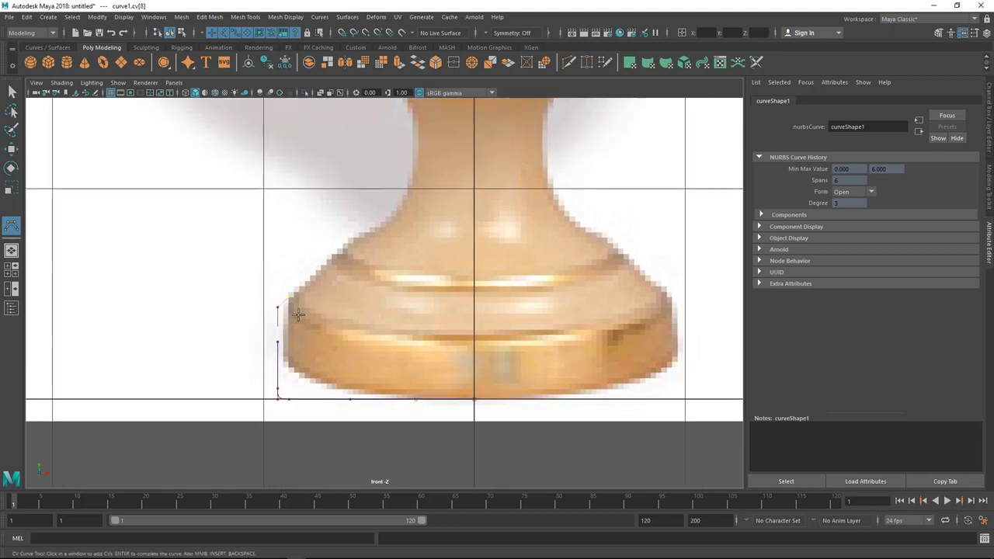
Add curve points up the sloped side of the base and around the small ledge at its upper end.
{"action": "left_click", "coordinate": [322, 267]}
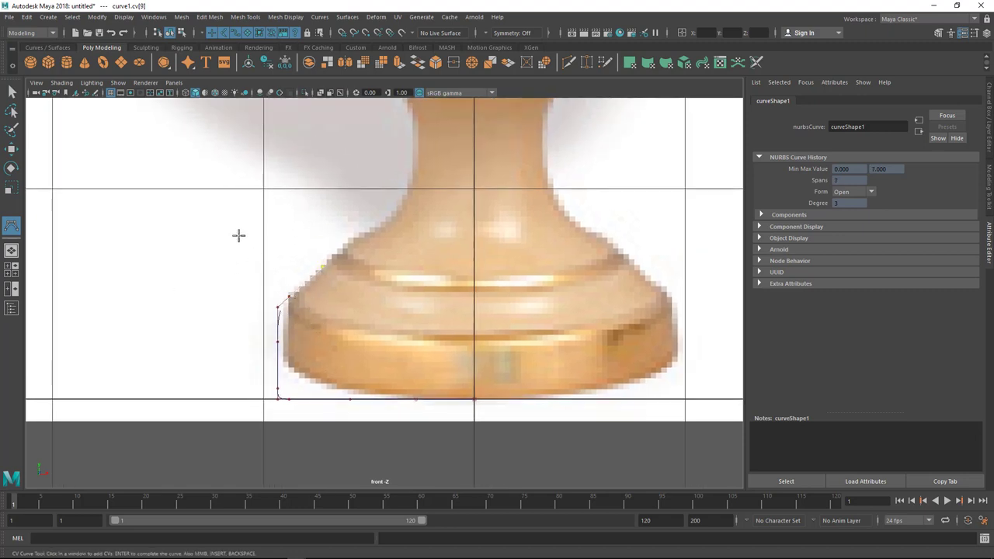
{"action": "scroll", "coordinate": [376, 288], "scroll_direction": "up", "scroll_amount": 1}
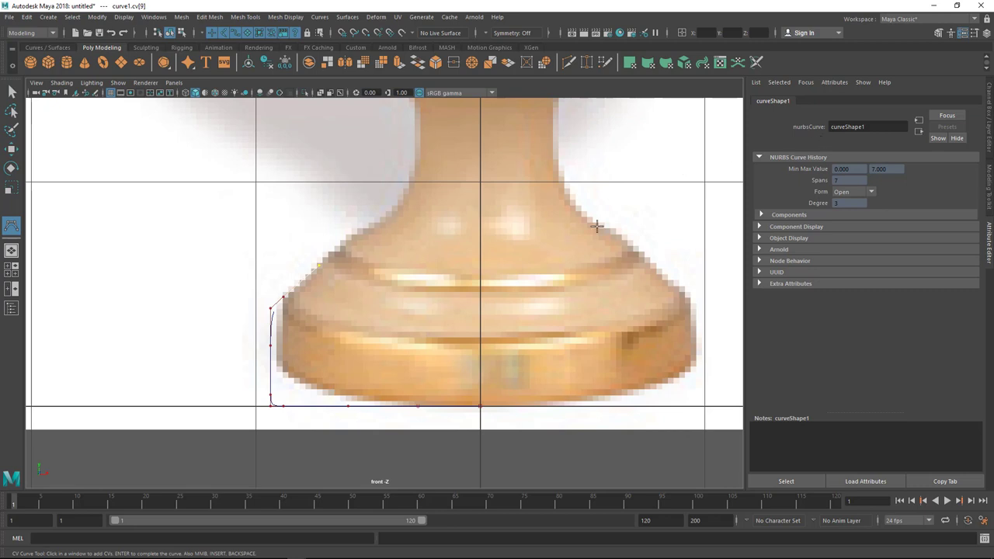
{"action": "mouse_move", "coordinate": [364, 264]}
{"action": "middle_mouse_down", "text": "alt"}
{"action": "mouse_move", "coordinate": [361, 272]}
{"action": "mouse_move", "coordinate": [397, 277]}
{"action": "mouse_move", "coordinate": [361, 277]}
{"action": "middle_mouse_up", "text": "alt"}
{"action": "scroll", "coordinate": [377, 262], "scroll_direction": "down", "scroll_amount": 3}
{"action": "scroll", "coordinate": [382, 290], "scroll_direction": "up", "scroll_amount": 3}
{"action": "right_click_drag", "start_coordinate": [362, 298], "coordinate": [378, 328], "text": "alt"}
{"action": "left_click", "coordinate": [327, 265]}
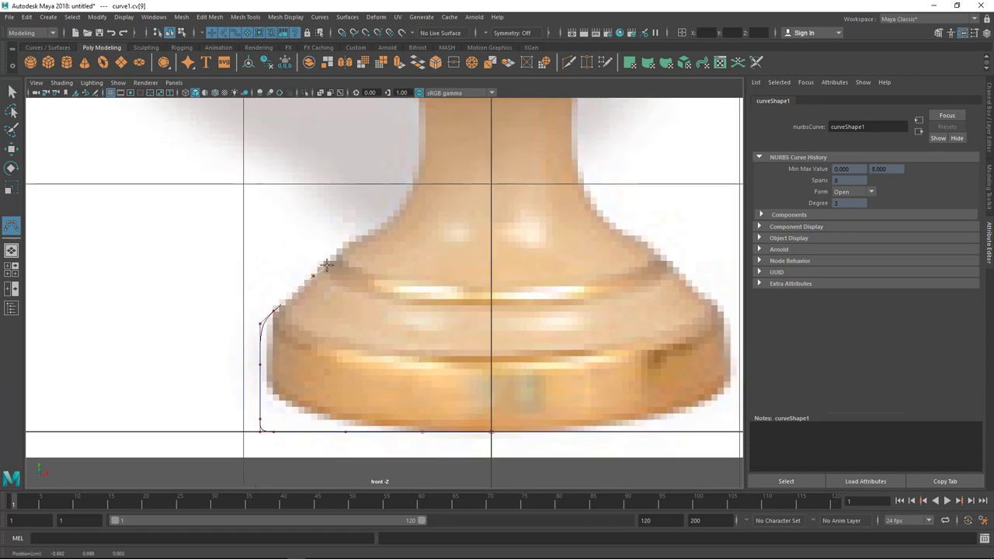
{"action": "left_click", "coordinate": [321, 268]}
{"action": "left_click", "coordinate": [340, 269]}
{"action": "left_click", "coordinate": [342, 262]}
{"action": "left_click", "coordinate": [347, 252]}
Continue the curve along the concave flare above the ledge and up the left side of the narrow stem.
{"action": "left_click", "coordinate": [368, 240]}
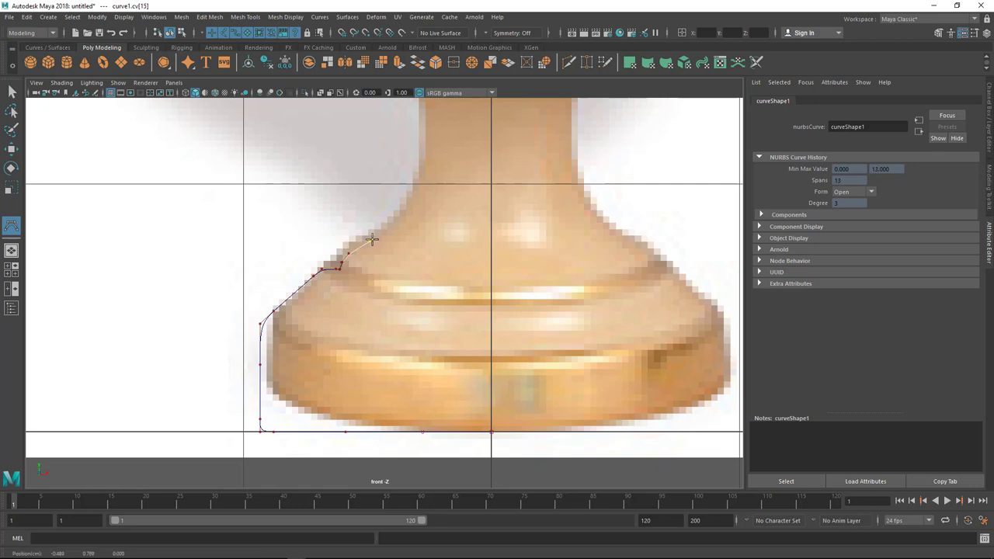
{"action": "left_click", "coordinate": [392, 226]}
{"action": "middle_click_drag", "start_coordinate": [424, 224], "coordinate": [417, 259], "text": "alt"}
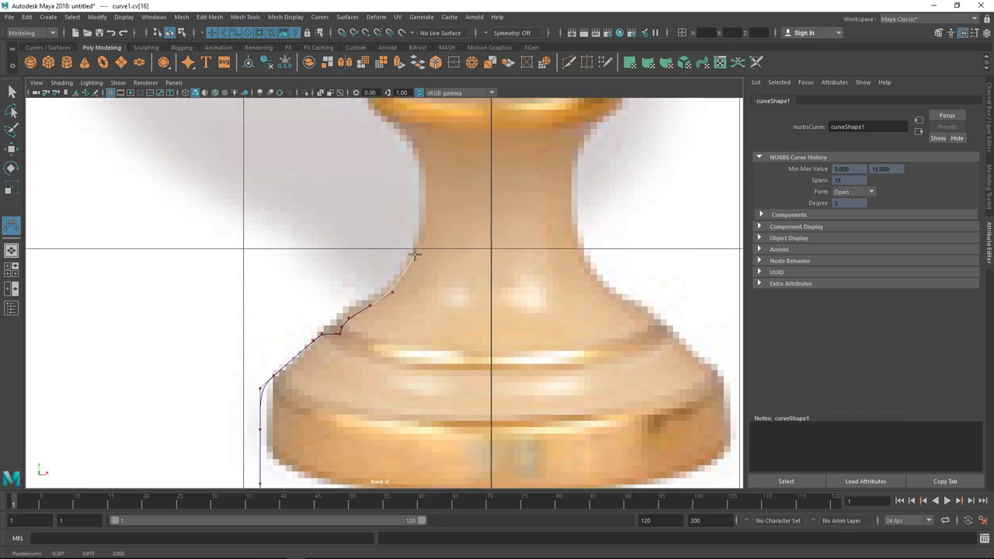
{"action": "left_click", "coordinate": [414, 254]}
{"action": "middle_click_drag", "start_coordinate": [423, 218], "coordinate": [440, 281], "text": "alt"}
{"action": "left_click", "coordinate": [440, 282]}
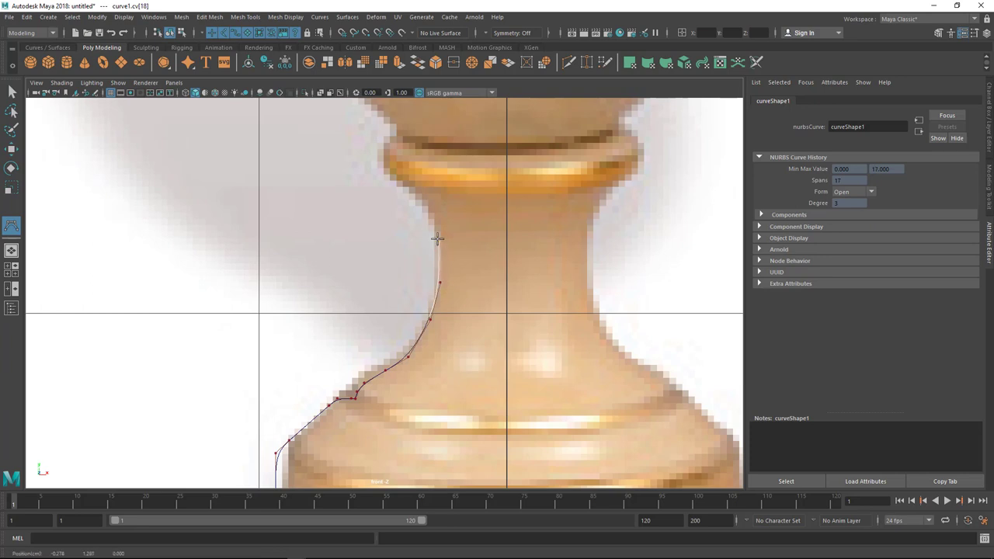
{"action": "left_click", "coordinate": [438, 244]}
{"action": "left_click", "coordinate": [435, 227]}
{"action": "left_click", "coordinate": [426, 217]}
{"action": "key", "text": "ctrl+z"}
{"action": "key", "text": "ctrl+z"}
{"action": "key", "text": "ctrl+z"}
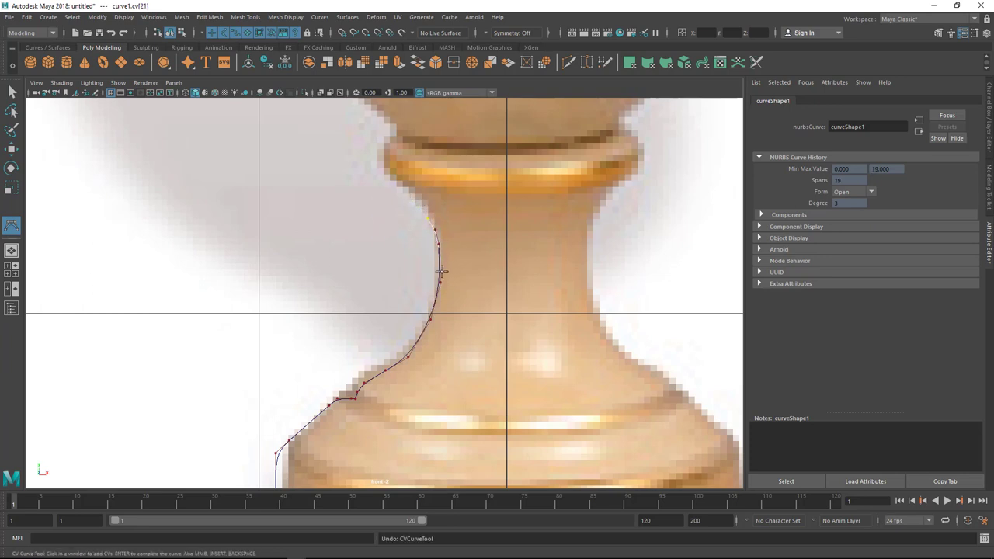
Add curve points along the stem's upper flare out to the lower edge of the gold collar.
{"action": "left_click", "coordinate": [429, 214]}
{"action": "left_click", "coordinate": [406, 195]}
{"action": "middle_click_drag", "start_coordinate": [405, 198], "coordinate": [428, 274], "text": "alt"}
{"action": "right_click_drag", "start_coordinate": [428, 275], "coordinate": [431, 275], "text": "alt"}
{"action": "left_click", "coordinate": [409, 246]}
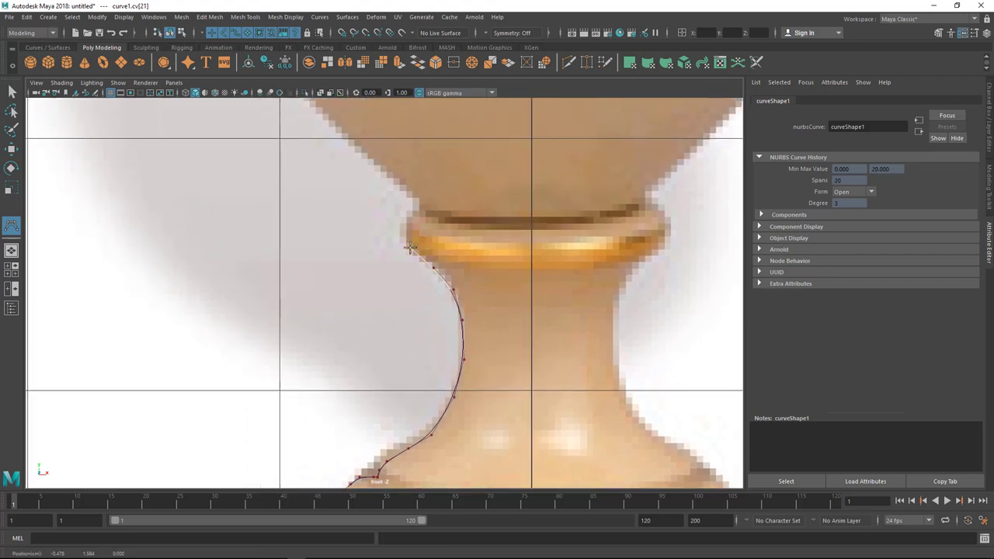
Trace the rounded outer edge of the gold collar and bring the curve in to the corner beneath the vase's body.
{"action": "left_click", "coordinate": [403, 227]}
{"action": "left_click", "coordinate": [405, 223]}
{"action": "left_click", "coordinate": [422, 213]}
{"action": "left_click", "coordinate": [424, 212]}
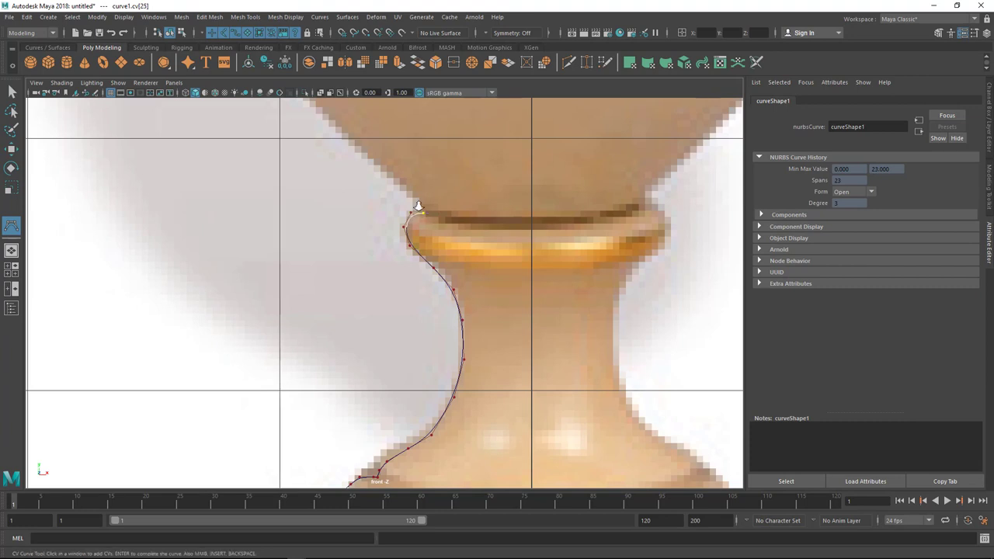
{"action": "scroll", "coordinate": [426, 225], "scroll_direction": "up", "scroll_amount": 3}
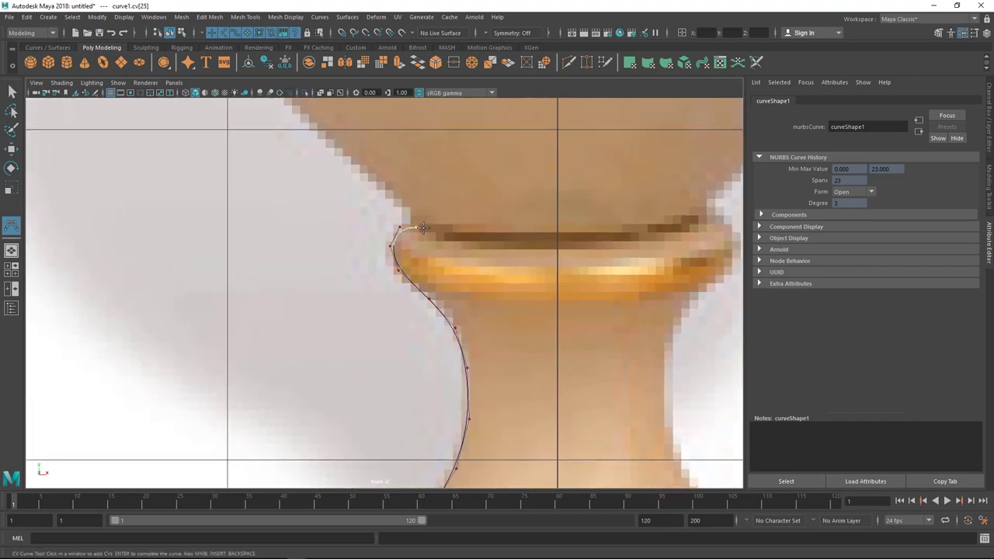
{"action": "left_click", "coordinate": [425, 227]}
Add widely spaced curve points from the collar up the lower left side of the vase's body.
{"action": "scroll", "coordinate": [420, 225], "scroll_direction": "down", "scroll_amount": 4}
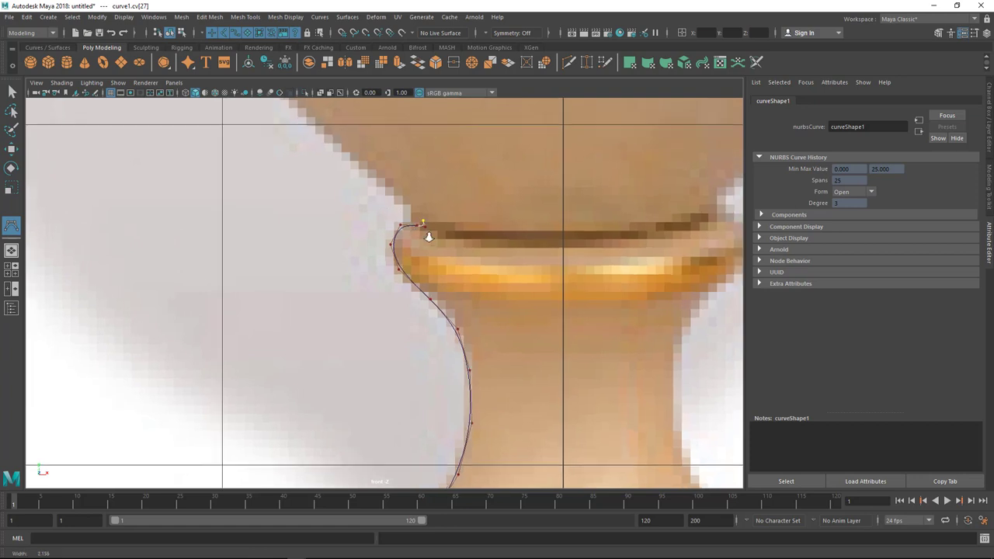
{"action": "scroll", "coordinate": [435, 221], "scroll_direction": "up", "scroll_amount": 5}
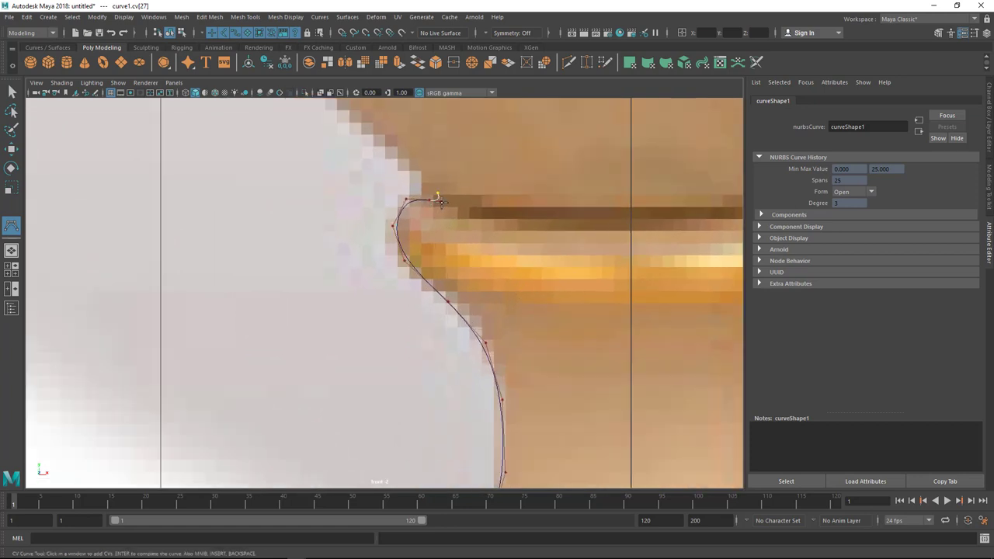
{"action": "scroll", "coordinate": [439, 201], "scroll_direction": "down", "scroll_amount": 3}
{"action": "left_click", "coordinate": [412, 274]}
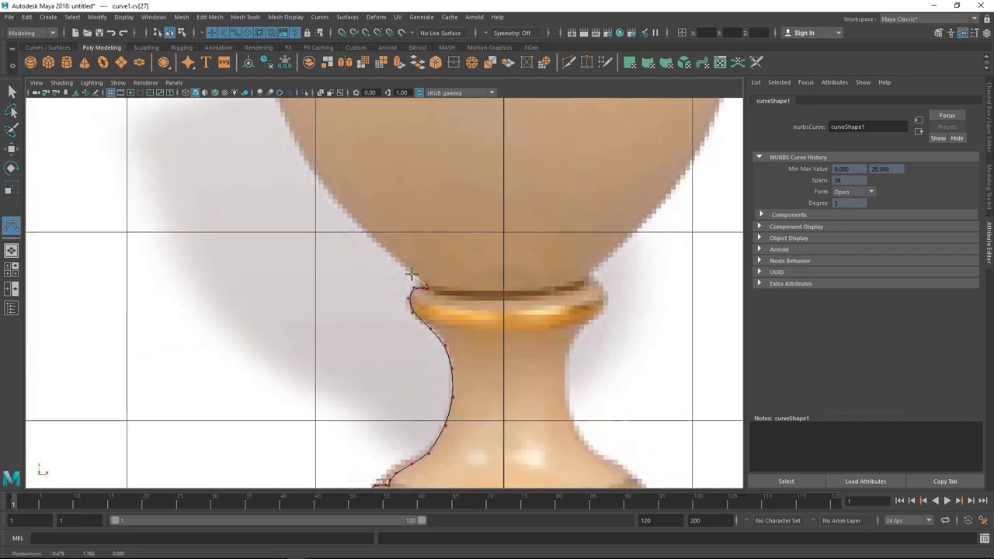
{"action": "middle_click_drag", "start_coordinate": [433, 288], "coordinate": [458, 301], "text": "alt"}
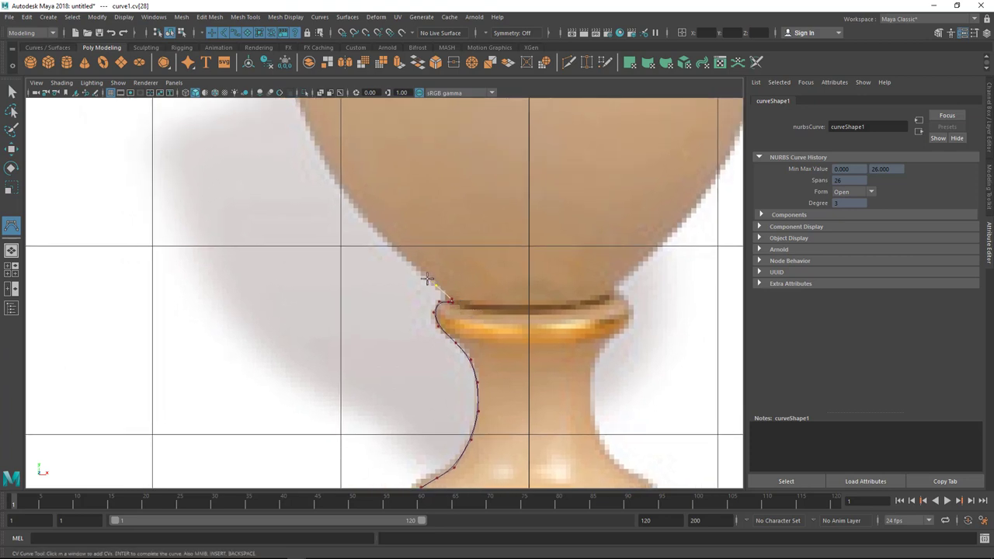
{"action": "left_click", "coordinate": [402, 257]}
{"action": "middle_click_drag", "start_coordinate": [390, 259], "coordinate": [450, 288], "text": "alt"}
{"action": "left_click", "coordinate": [436, 275]}
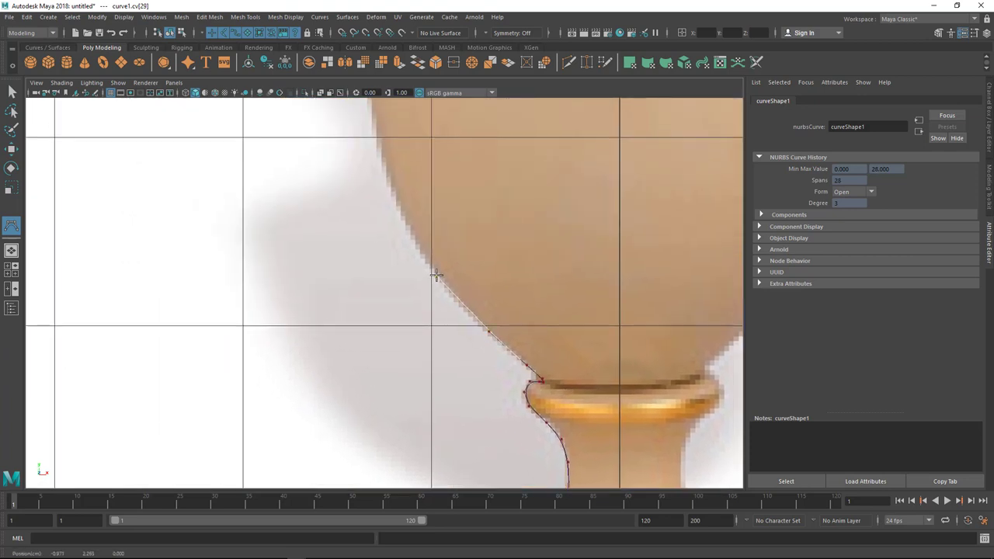
{"action": "left_click", "coordinate": [401, 220]}
{"action": "middle_click_drag", "start_coordinate": [383, 146], "coordinate": [411, 247], "text": "alt"}
{"action": "left_click", "coordinate": [406, 243]}
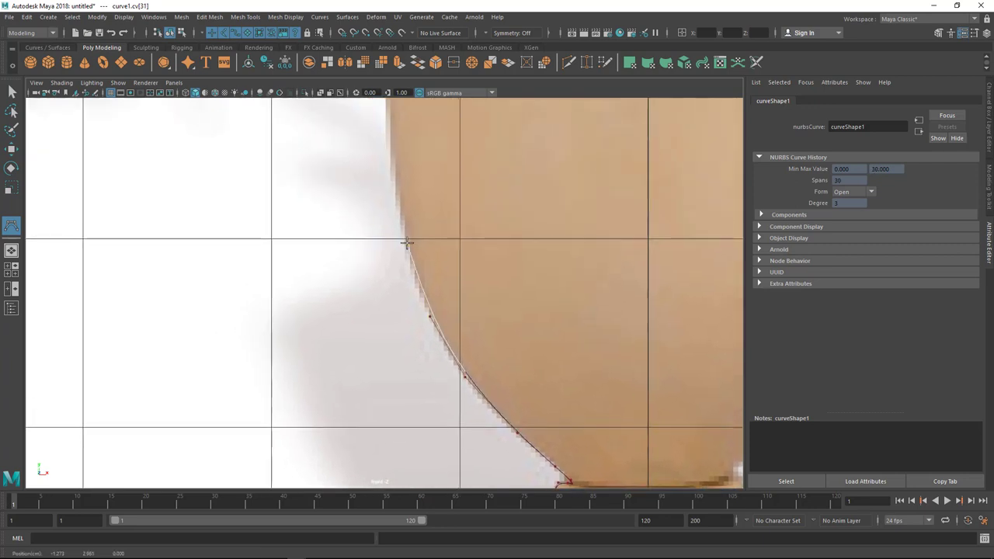
{"action": "scroll", "coordinate": [404, 239], "scroll_direction": "down", "scroll_amount": 6}
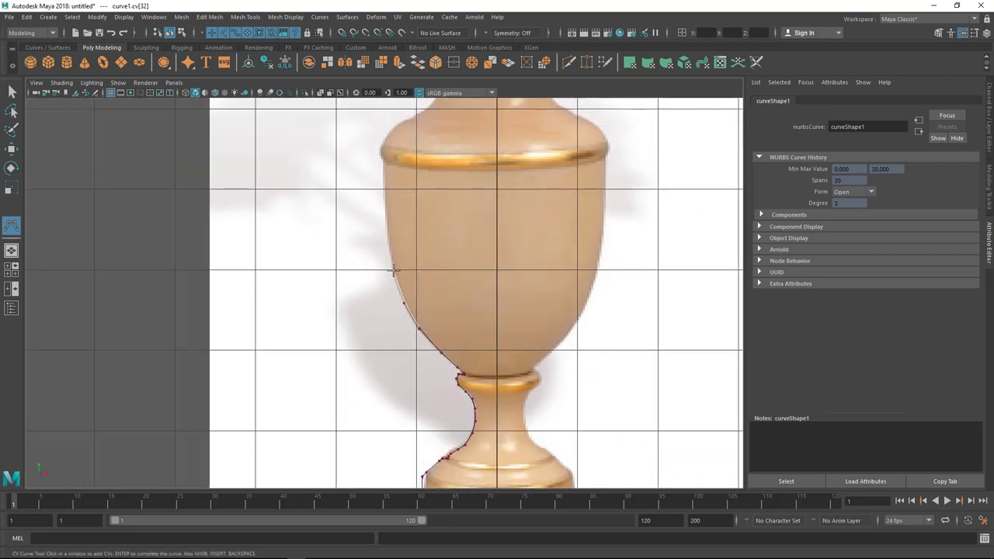
{"action": "scroll", "coordinate": [395, 243], "scroll_direction": "up", "scroll_amount": 3}
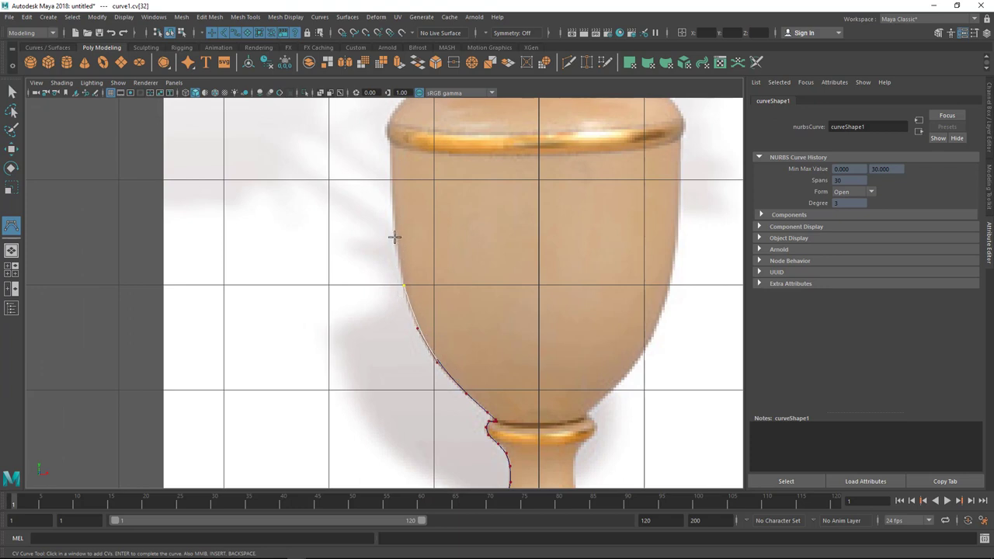
{"action": "scroll", "coordinate": [400, 267], "scroll_direction": "up", "scroll_amount": 1}
{"action": "left_click", "coordinate": [401, 265]}
{"action": "left_click", "coordinate": [398, 245]}
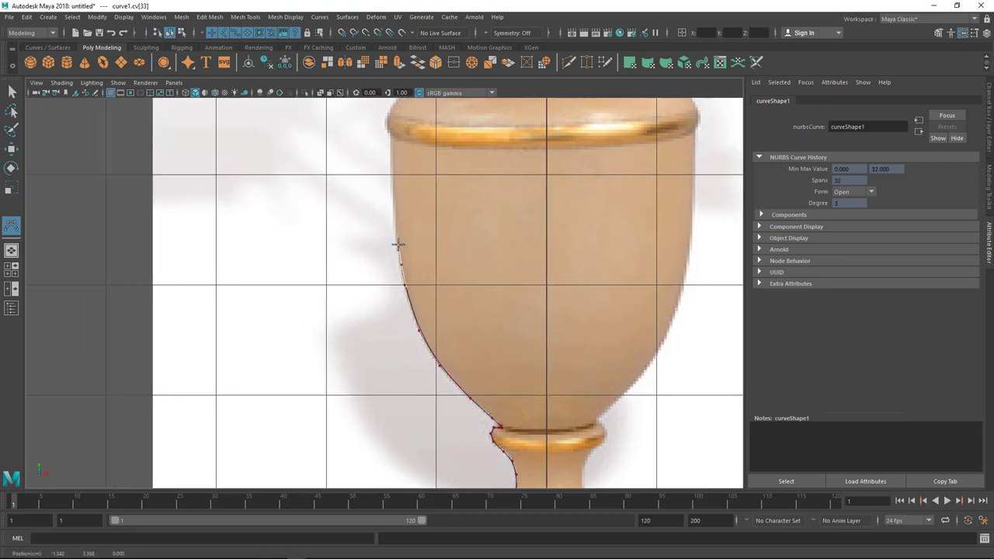
{"action": "left_click", "coordinate": [396, 225]}
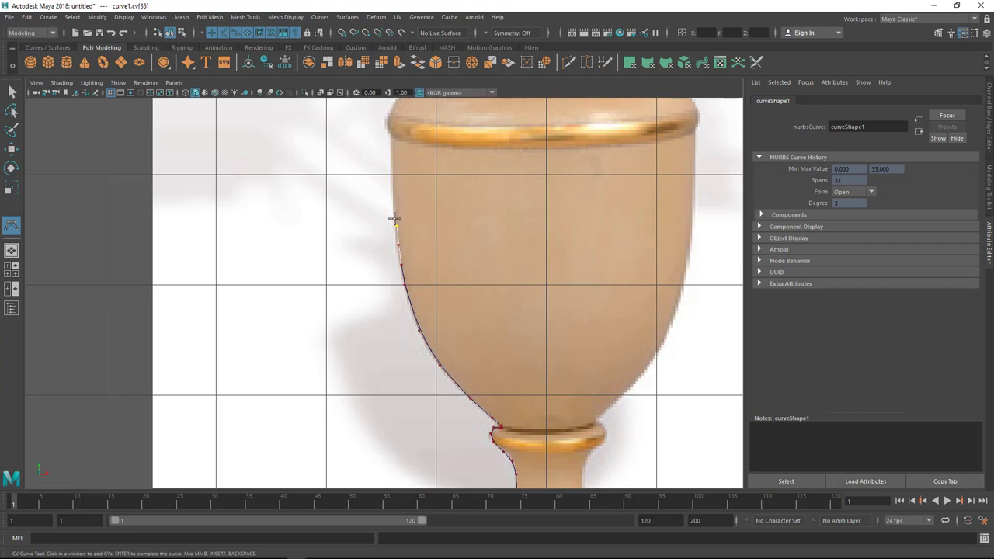
{"action": "key", "text": "ctrl+z"}
{"action": "key", "text": "ctrl+z"}
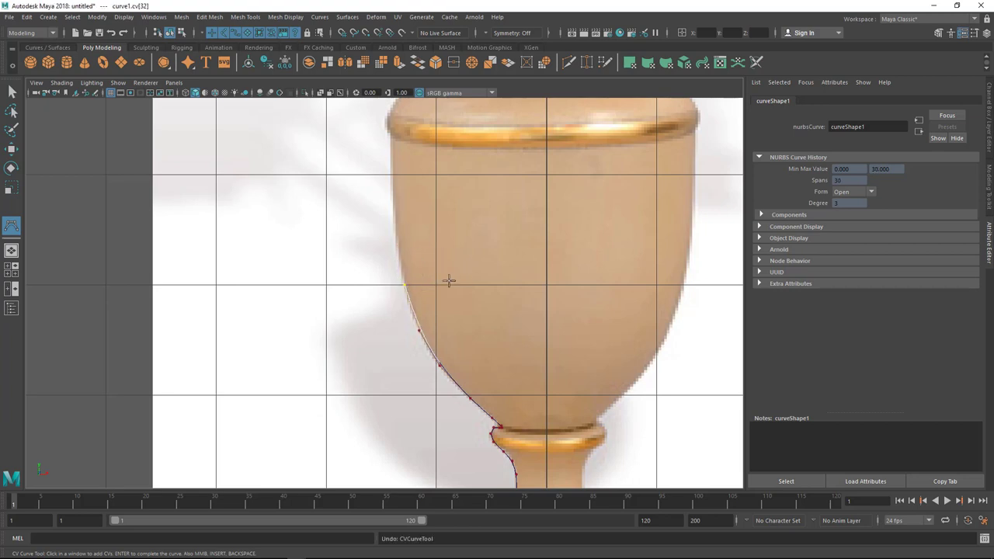
Add widely spaced curve points up the upper left side of the body to just below the gold band.
{"action": "left_click", "coordinate": [396, 225]}
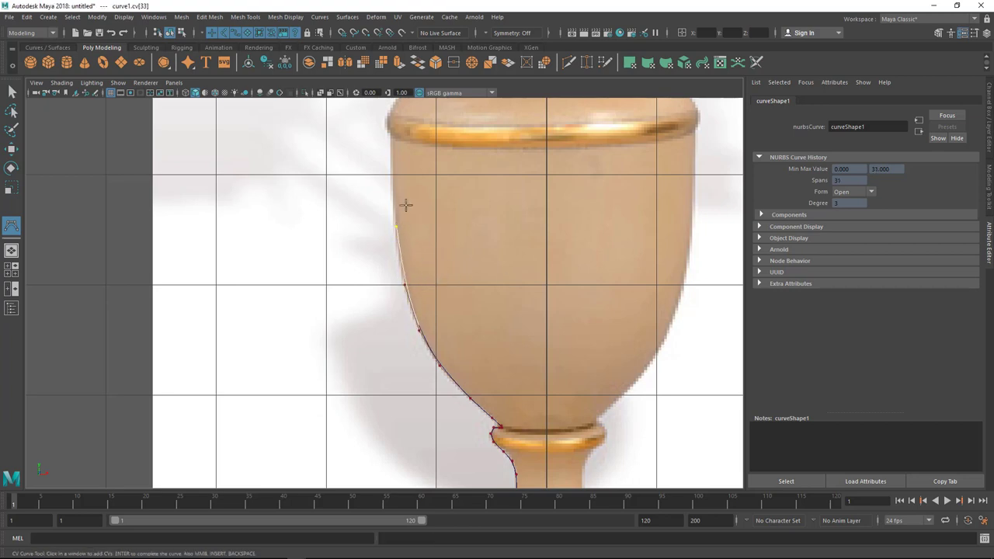
{"action": "left_click", "coordinate": [392, 169]}
{"action": "middle_click_drag", "start_coordinate": [412, 231], "coordinate": [424, 307], "text": "alt"}
{"action": "right_click_drag", "start_coordinate": [426, 304], "coordinate": [544, 290], "text": "alt"}
{"action": "left_click", "coordinate": [407, 186]}
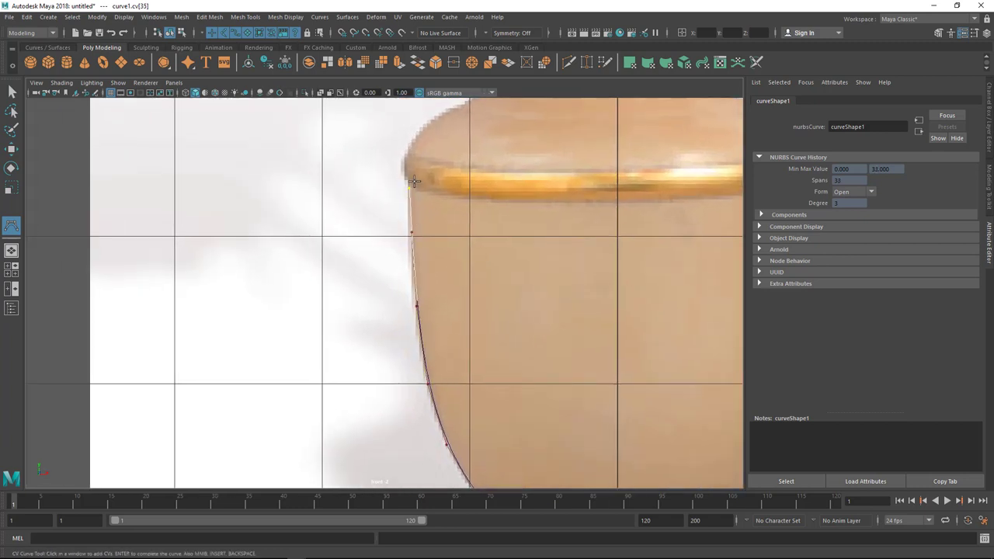
Trace the protruding left edge of the body's gold band with closely spaced curve points.
{"action": "scroll", "coordinate": [422, 217], "scroll_direction": "up", "scroll_amount": 2}
{"action": "left_click", "coordinate": [405, 192]}
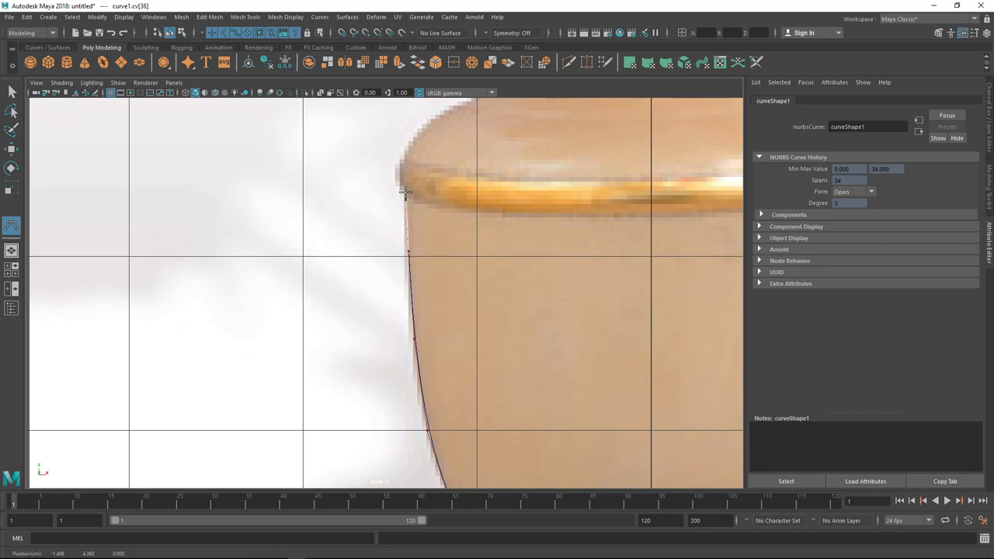
{"action": "left_click", "coordinate": [395, 183]}
{"action": "left_click", "coordinate": [398, 176]}
{"action": "scroll", "coordinate": [492, 208], "scroll_direction": "down", "scroll_amount": 3}
{"action": "scroll", "coordinate": [506, 212], "scroll_direction": "up", "scroll_amount": 2}
{"action": "right_click_drag", "start_coordinate": [506, 212], "coordinate": [530, 209], "text": "alt"}
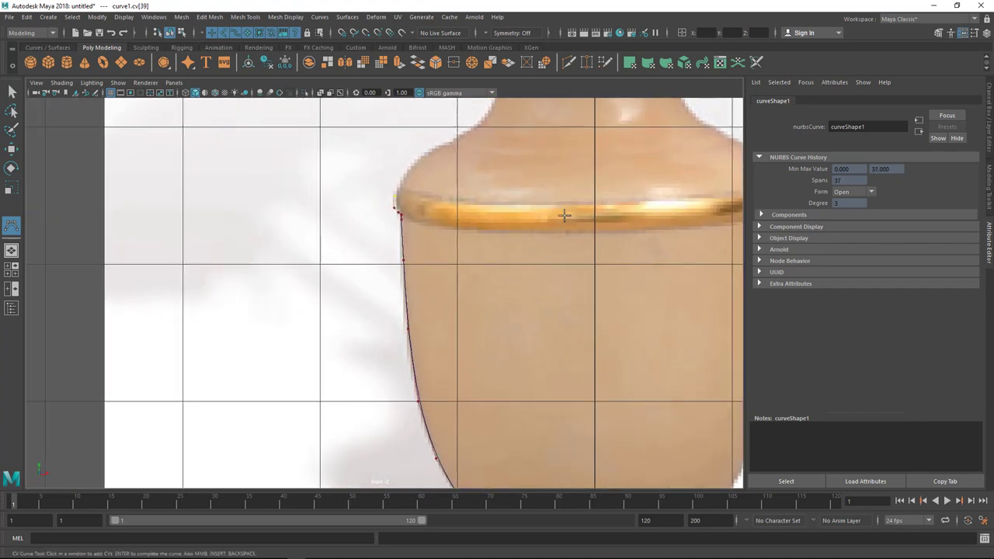
{"action": "right_click_drag", "start_coordinate": [424, 213], "coordinate": [474, 226], "text": "alt"}
{"action": "middle_click_drag", "start_coordinate": [474, 226], "coordinate": [442, 270], "text": "alt"}
{"action": "right_click_drag", "start_coordinate": [413, 286], "coordinate": [456, 286], "text": "alt"}
{"action": "left_click", "coordinate": [368, 215]}
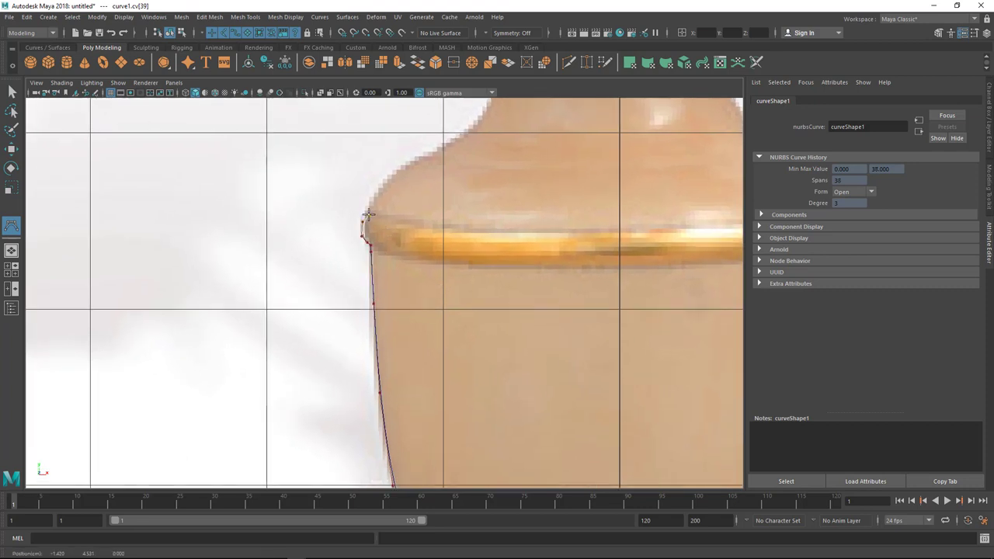
{"action": "left_click", "coordinate": [371, 213]}
Add curve points over the rounded shoulder from the gold band towards the foot of the neck.
{"action": "left_click", "coordinate": [374, 200]}
{"action": "left_click", "coordinate": [382, 188]}
{"action": "left_click", "coordinate": [382, 184]}
{"action": "left_click", "coordinate": [410, 162]}
{"action": "left_click", "coordinate": [444, 149]}
Continue the curve around the concave foot of the neck and up to the neck's narrowest part.
{"action": "right_click_drag", "start_coordinate": [542, 168], "coordinate": [508, 184], "text": "alt"}
{"action": "middle_click_drag", "start_coordinate": [507, 184], "coordinate": [508, 246], "text": "alt"}
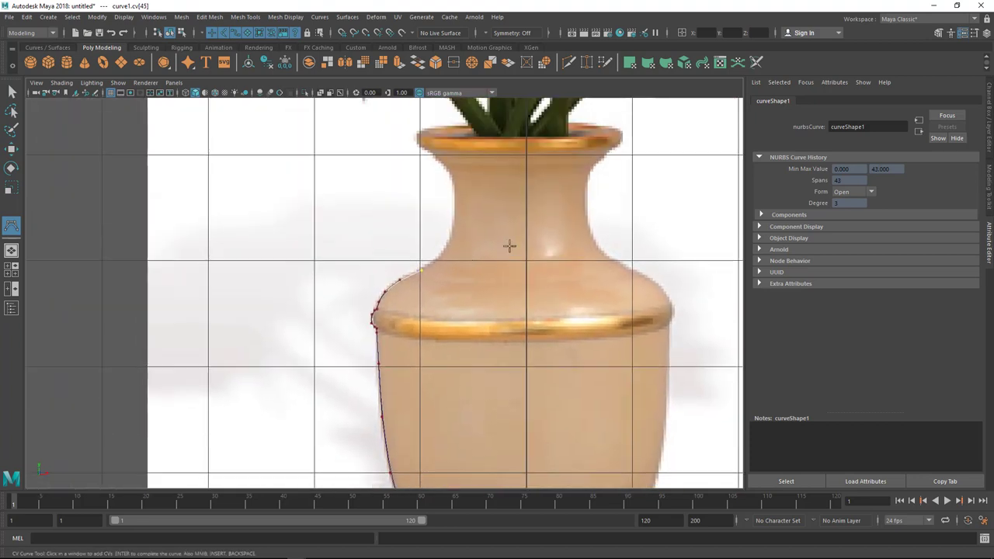
{"action": "right_click_drag", "start_coordinate": [507, 246], "coordinate": [522, 248], "text": "alt"}
{"action": "left_click", "coordinate": [453, 245]}
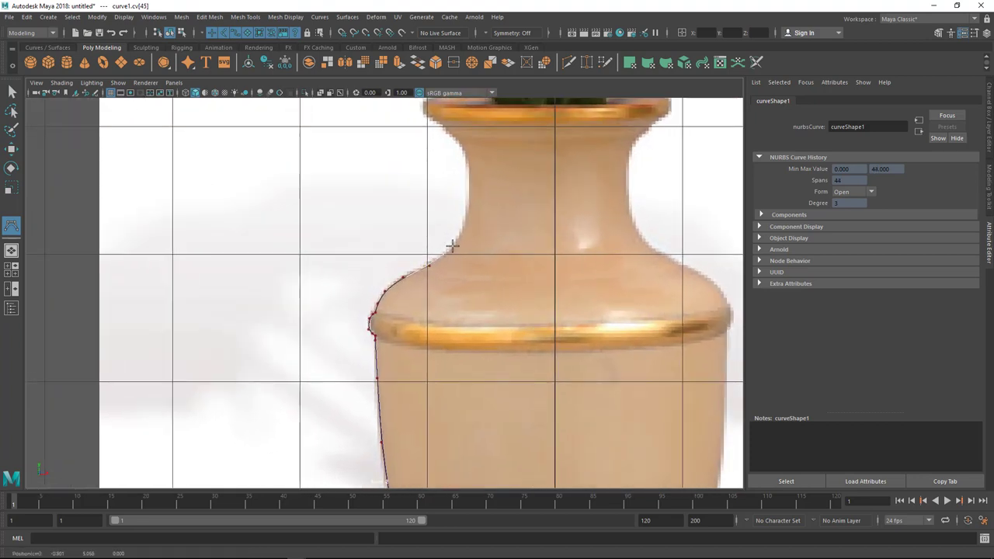
{"action": "left_click", "coordinate": [466, 220]}
{"action": "left_click", "coordinate": [470, 184]}
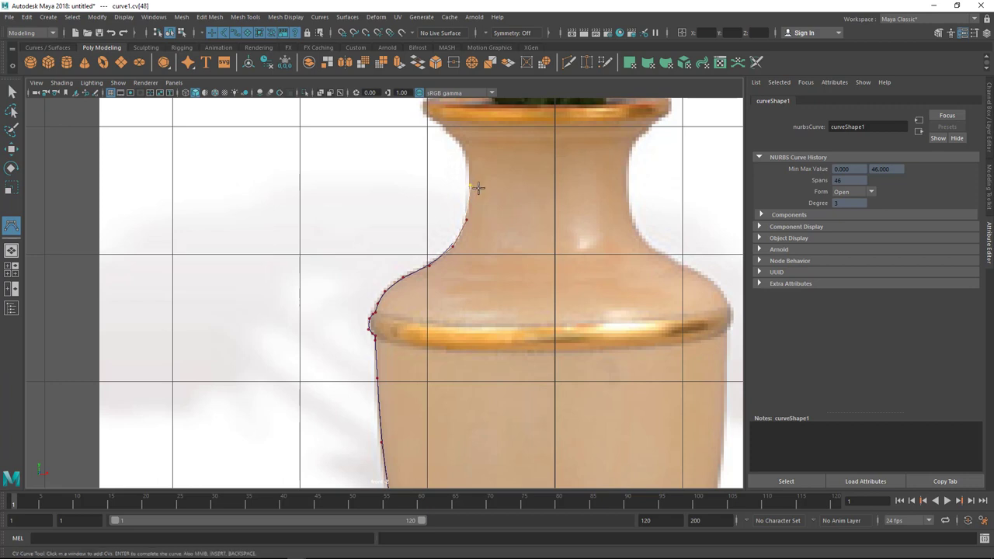
Add curve points along the neck's upper flare out to the underside of the vase's gold rim.
{"action": "middle_click_drag", "start_coordinate": [476, 189], "coordinate": [509, 247], "text": "alt"}
{"action": "left_click", "coordinate": [499, 214]}
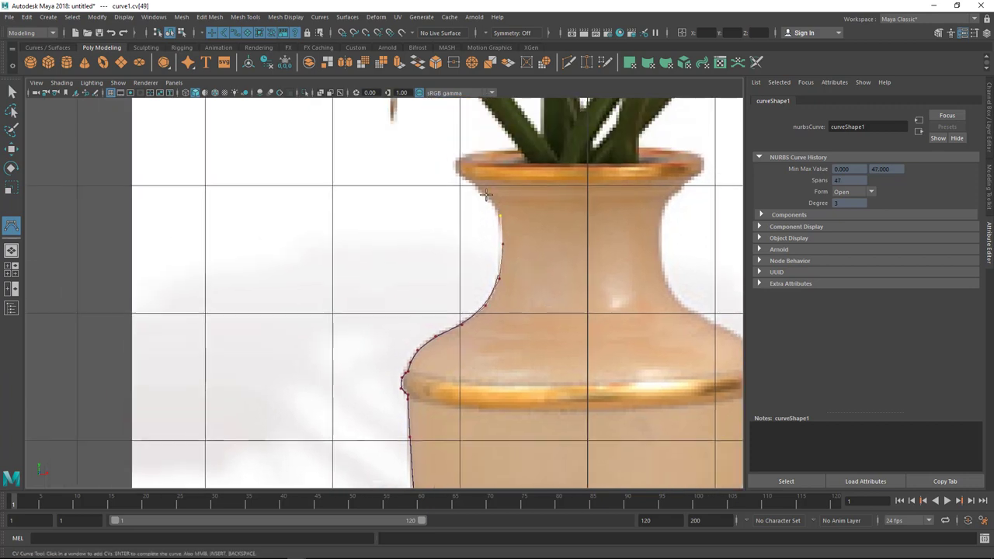
{"action": "left_click", "coordinate": [485, 194]}
{"action": "middle_click_drag", "start_coordinate": [414, 175], "coordinate": [428, 237], "text": "alt"}
{"action": "scroll", "coordinate": [428, 237], "scroll_direction": "up", "scroll_amount": 3}
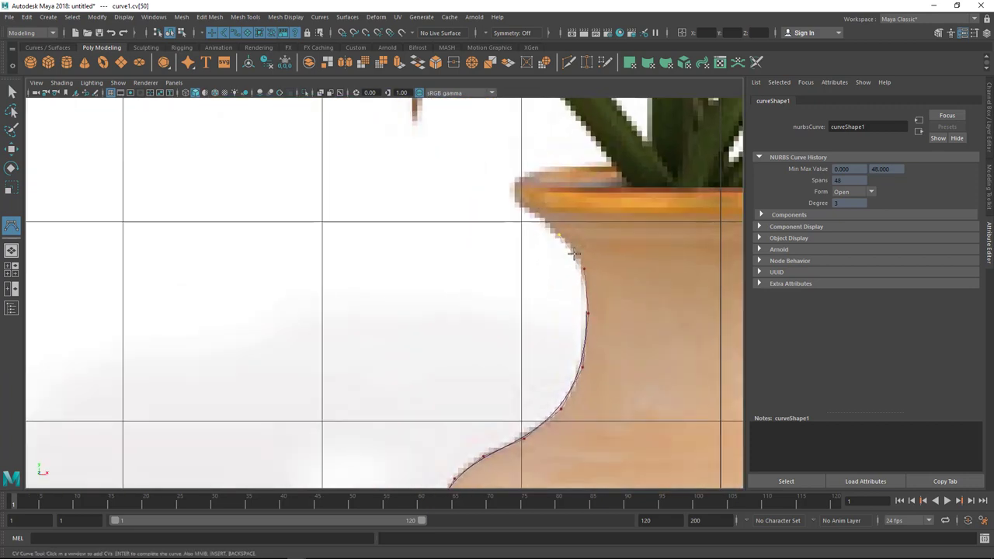
{"action": "left_click", "coordinate": [536, 207]}
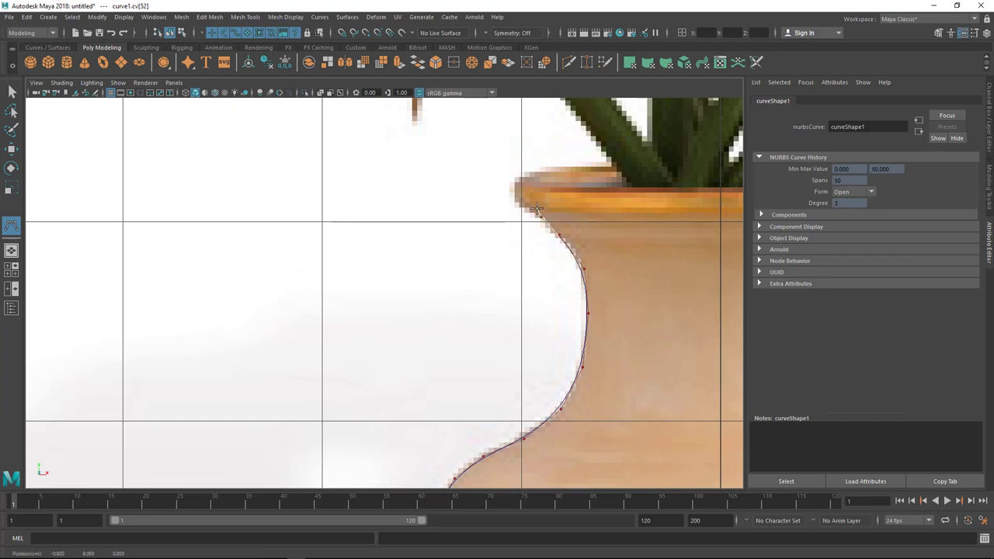
Trace the rounded outer edge of the vase's gold rim with closely spaced curve points, from its underside up to its top.
{"action": "left_click", "coordinate": [531, 209]}
{"action": "left_click", "coordinate": [517, 193]}
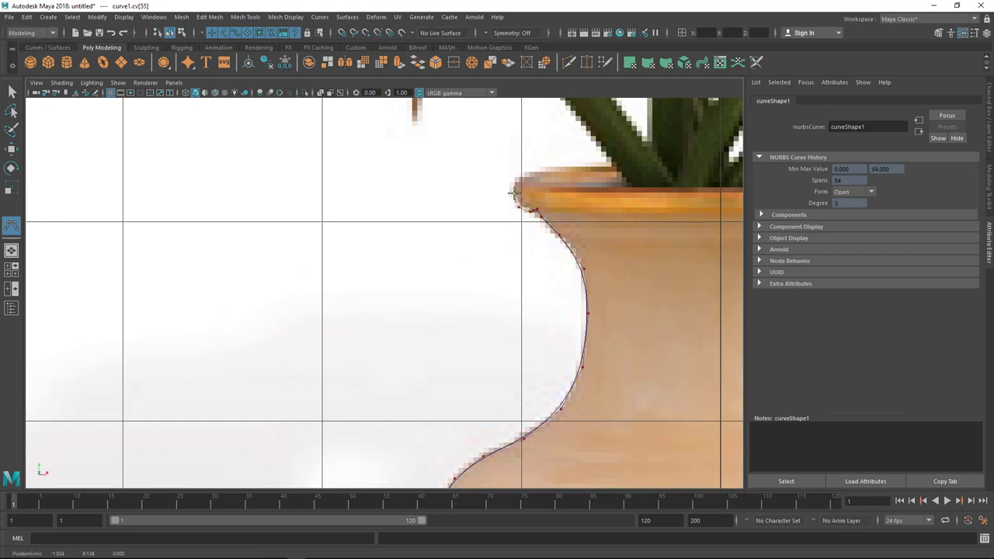
{"action": "right_click_drag", "start_coordinate": [517, 200], "coordinate": [649, 290], "text": "alt"}
{"action": "middle_click_drag", "start_coordinate": [650, 290], "coordinate": [551, 346], "text": "alt"}
{"action": "right_click_drag", "start_coordinate": [503, 328], "coordinate": [574, 316], "text": "alt"}
{"action": "right_click_drag", "start_coordinate": [525, 243], "coordinate": [586, 270], "text": "alt"}
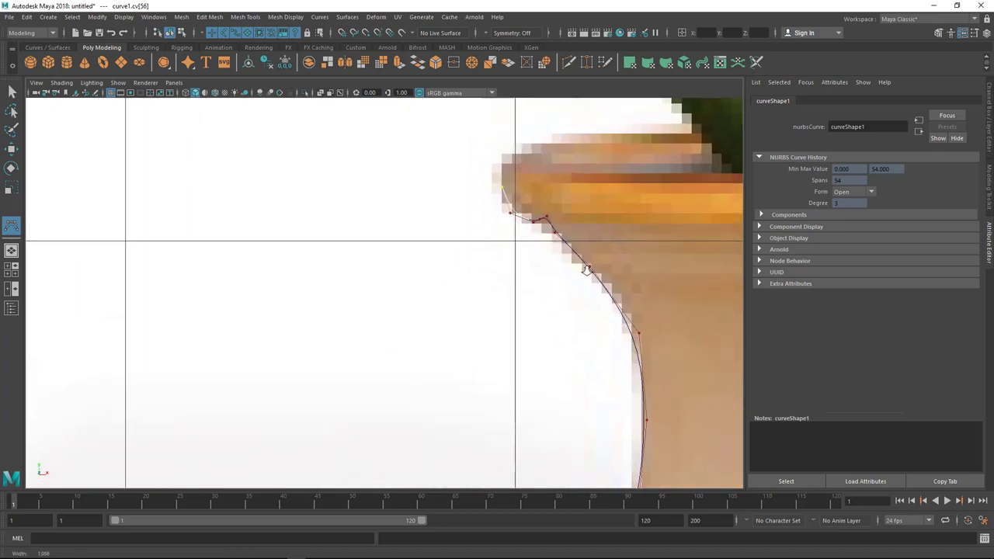
{"action": "scroll", "coordinate": [586, 269], "scroll_direction": "down", "scroll_amount": 2}
{"action": "scroll", "coordinate": [497, 311], "scroll_direction": "up", "scroll_amount": 2}
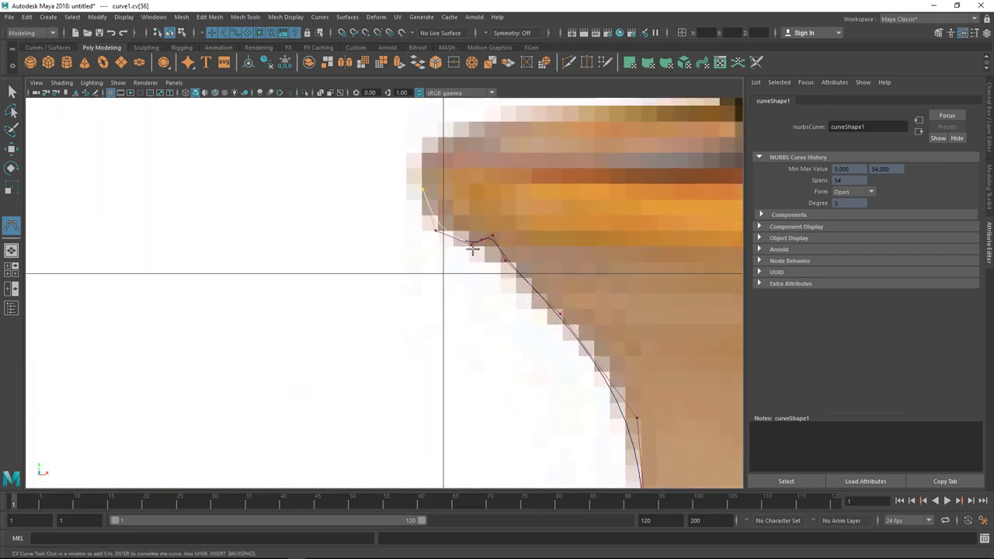
{"action": "left_click", "coordinate": [434, 159]}
Add curve points over the top of the gold rim and turn the profile inward towards the vase opening.
{"action": "scroll", "coordinate": [476, 166], "scroll_direction": "down", "scroll_amount": 3}
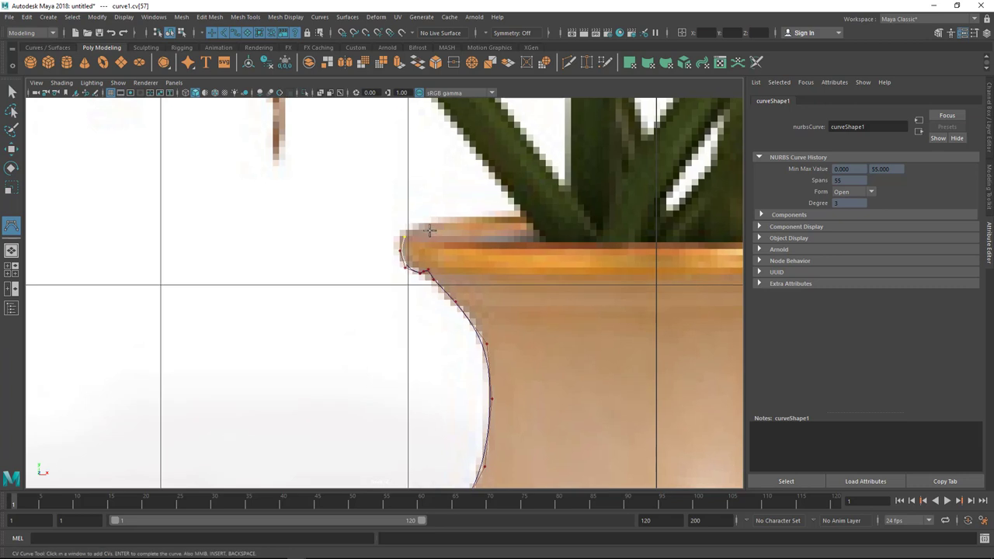
{"action": "left_click", "coordinate": [425, 230]}
{"action": "left_click", "coordinate": [444, 244]}
{"action": "scroll", "coordinate": [450, 256], "scroll_direction": "down", "scroll_amount": 3}
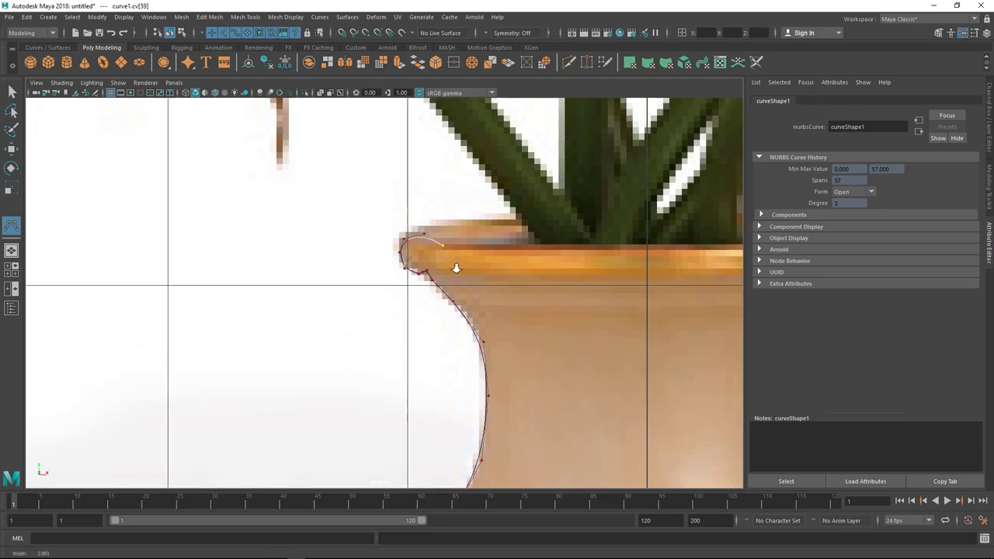
{"action": "scroll", "coordinate": [420, 233], "scroll_direction": "up", "scroll_amount": 2}
{"action": "left_click", "coordinate": [414, 231]}
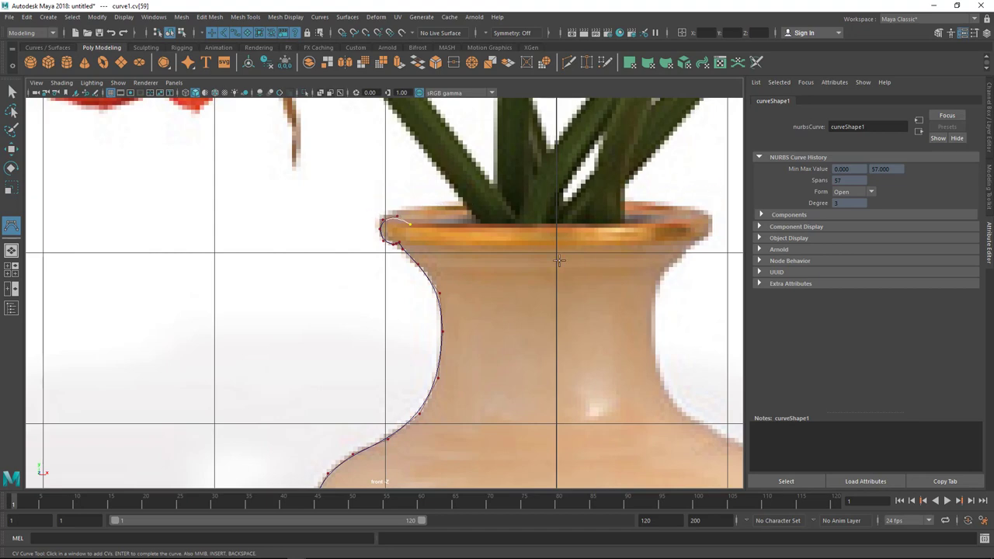
Continue the curve down inside the neck, offset inward from the outer profile, to about the neck's narrowest part.
{"action": "middle_click_drag", "start_coordinate": [488, 265], "coordinate": [473, 209], "text": "alt"}
{"action": "left_click_drag", "start_coordinate": [425, 200], "coordinate": [423, 196]}
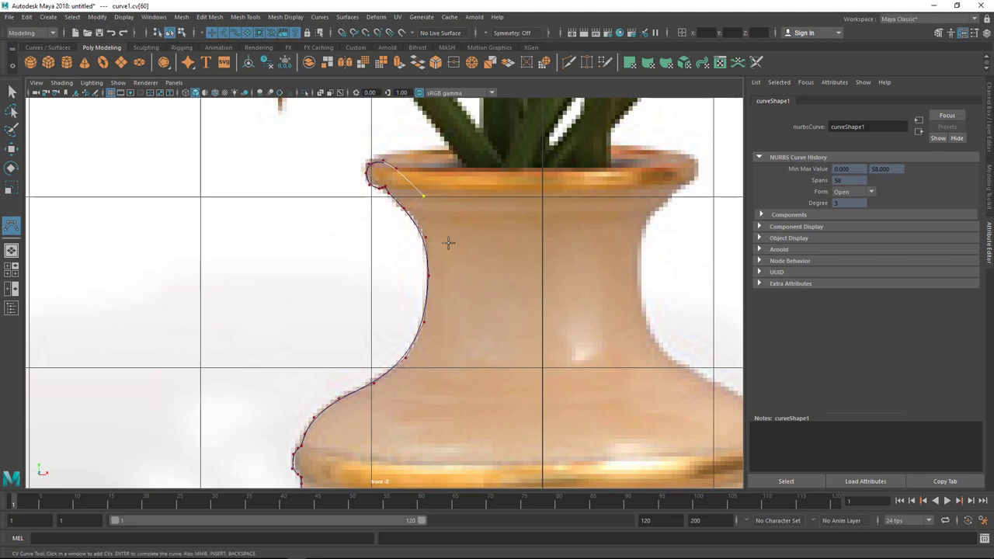
{"action": "middle_click_drag", "start_coordinate": [449, 243], "coordinate": [439, 201], "text": "alt"}
{"action": "left_click", "coordinate": [439, 201]}
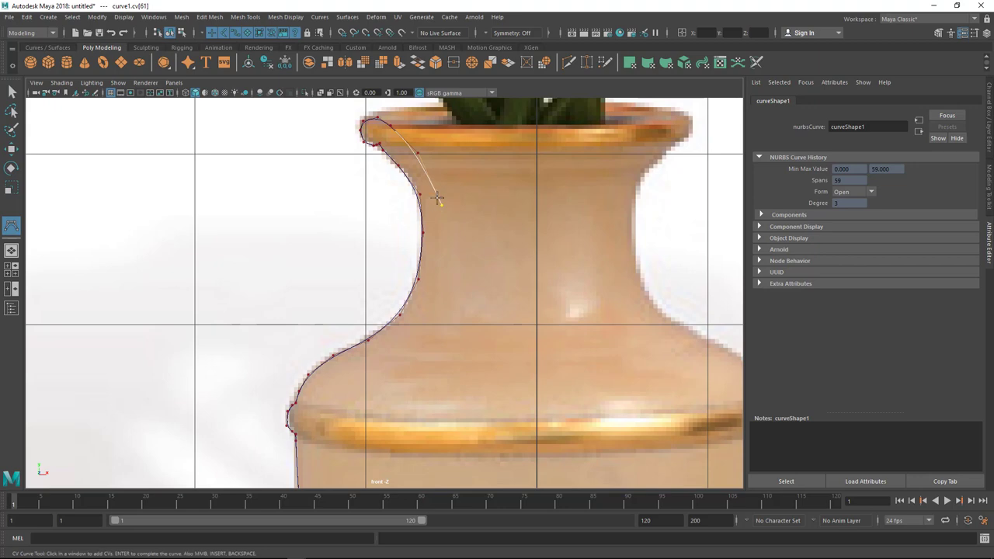
{"action": "scroll", "coordinate": [466, 233], "scroll_direction": "down", "scroll_amount": 5}
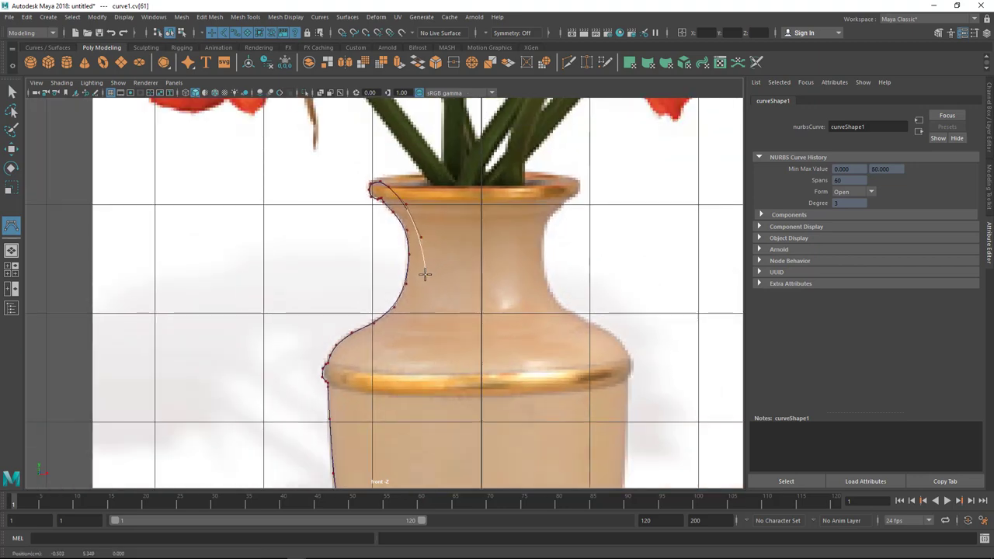
{"action": "left_click", "coordinate": [423, 268]}
{"action": "left_click_drag", "start_coordinate": [422, 268], "coordinate": [420, 259]}
Add a sharp corner at the inner wall's lower end, extend the curve horizontally almost to the vase's centre line, and complete it.
{"action": "middle_click_drag", "start_coordinate": [441, 257], "coordinate": [442, 279], "text": "alt"}
{"action": "right_click_drag", "start_coordinate": [464, 252], "coordinate": [471, 250], "text": "alt"}
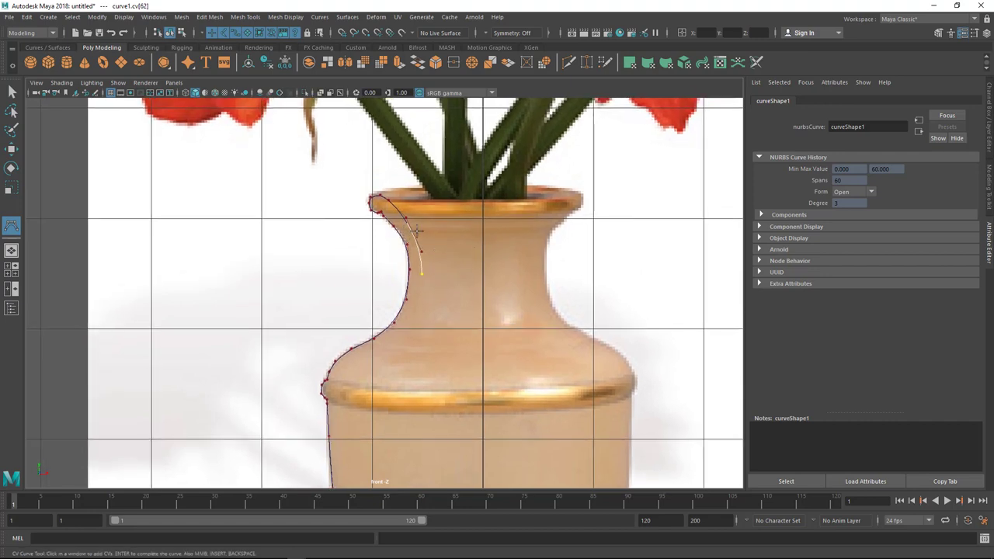
{"action": "middle_click_drag", "start_coordinate": [519, 210], "coordinate": [499, 347], "text": "alt"}
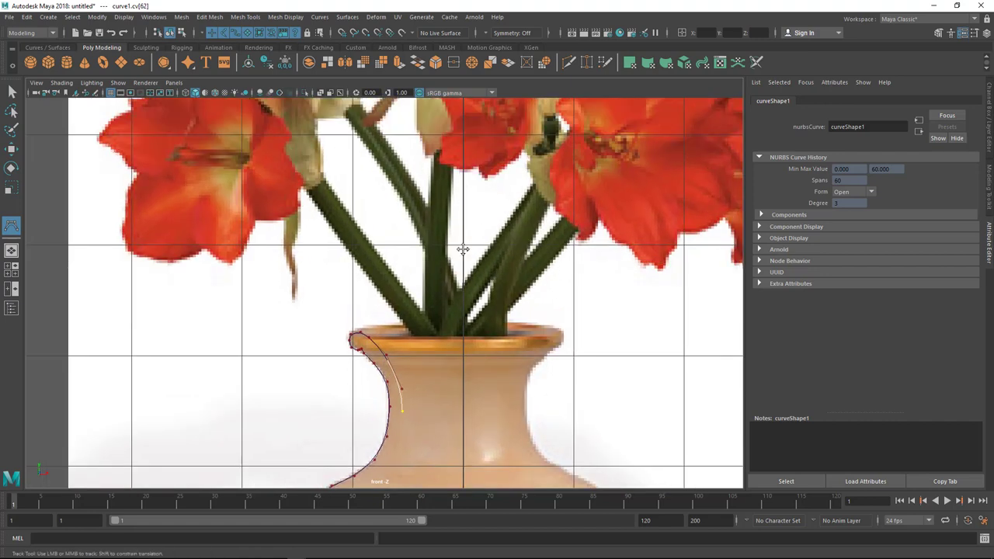
{"action": "middle_click_drag", "start_coordinate": [463, 248], "coordinate": [458, 163], "text": "alt"}
{"action": "scroll", "coordinate": [392, 278], "scroll_direction": "up", "scroll_amount": 1}
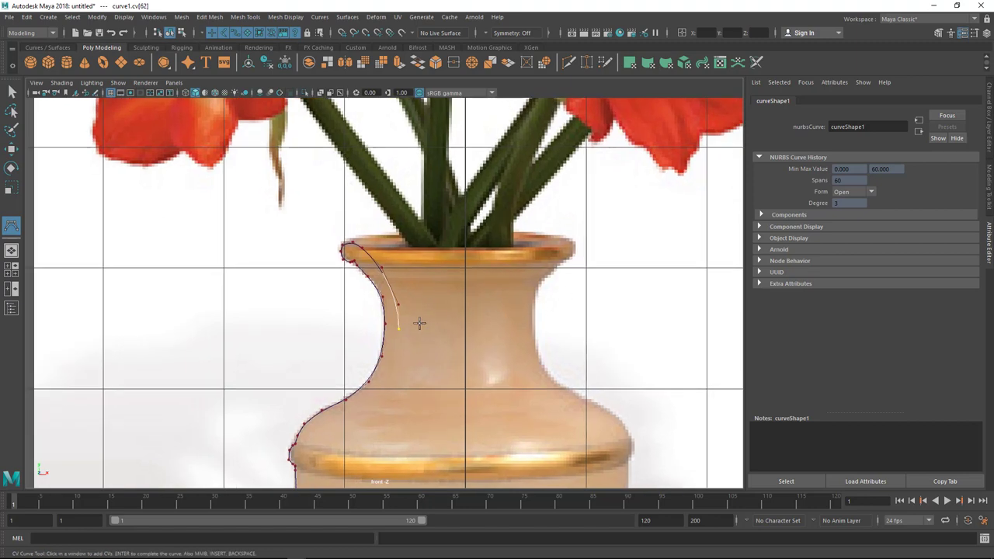
{"action": "middle_click_drag", "start_coordinate": [394, 301], "coordinate": [386, 199], "text": "alt"}
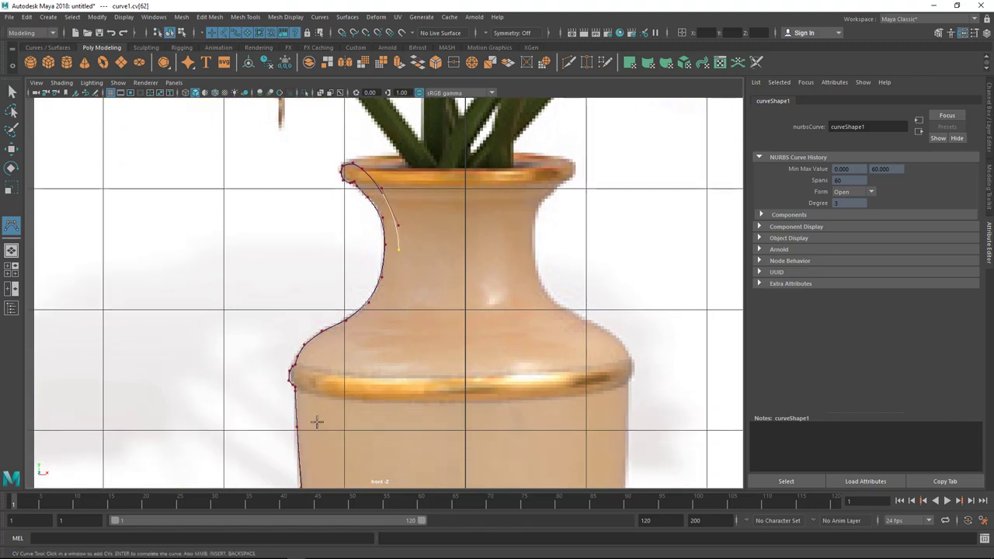
{"action": "scroll", "coordinate": [427, 229], "scroll_direction": "up", "scroll_amount": 4}
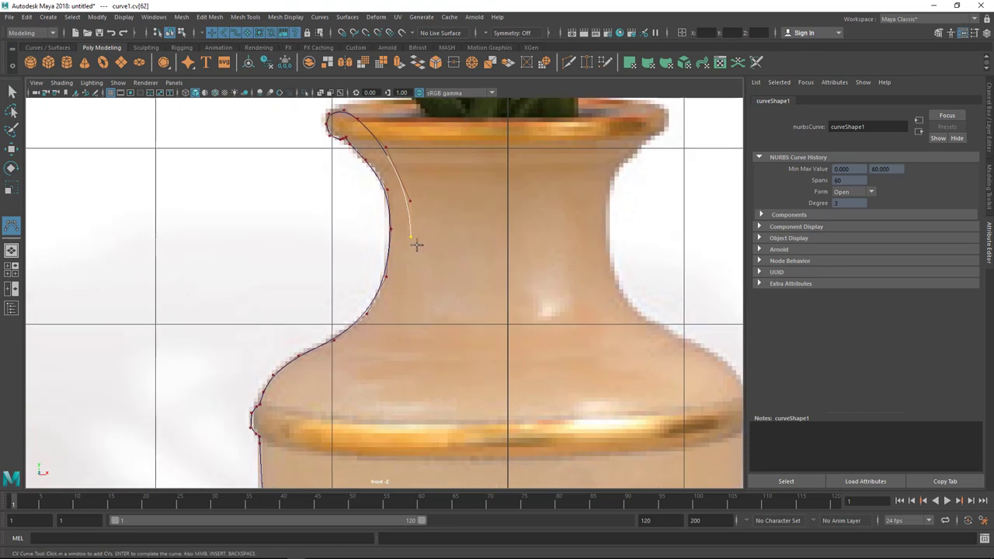
{"action": "left_click", "coordinate": [416, 237]}
{"action": "left_click", "coordinate": [444, 236]}
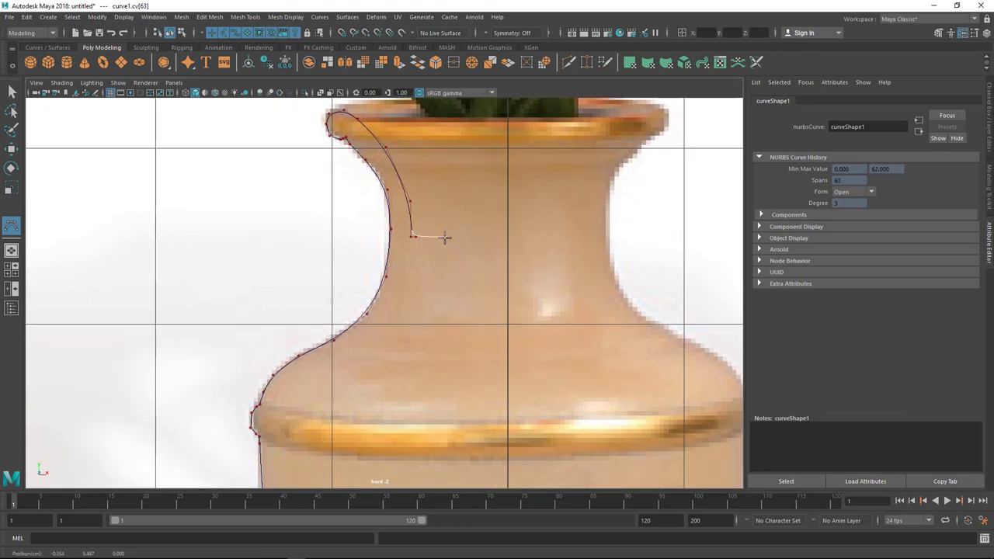
{"action": "left_click", "coordinate": [483, 237]}
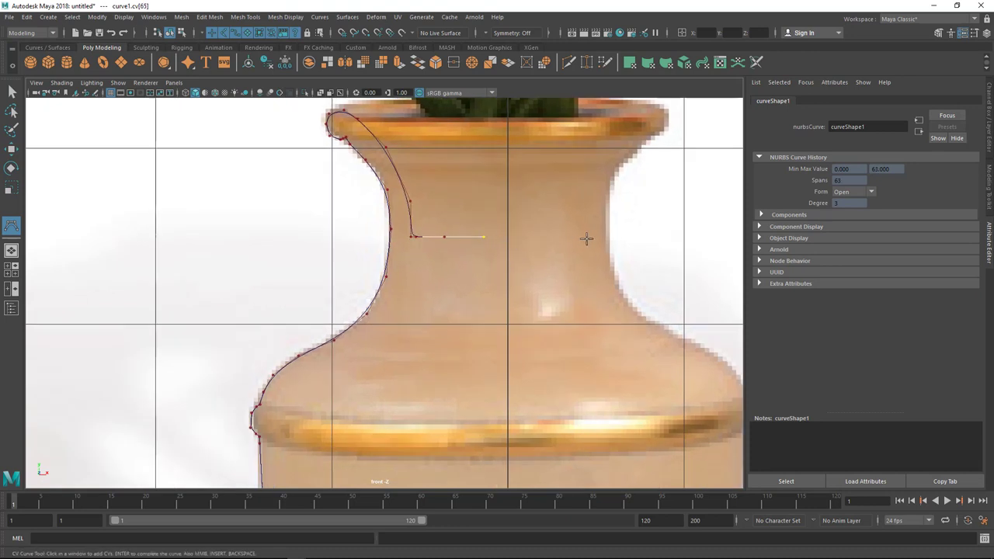
{"action": "middle_click_drag", "start_coordinate": [498, 232], "coordinate": [479, 299], "text": "alt"}
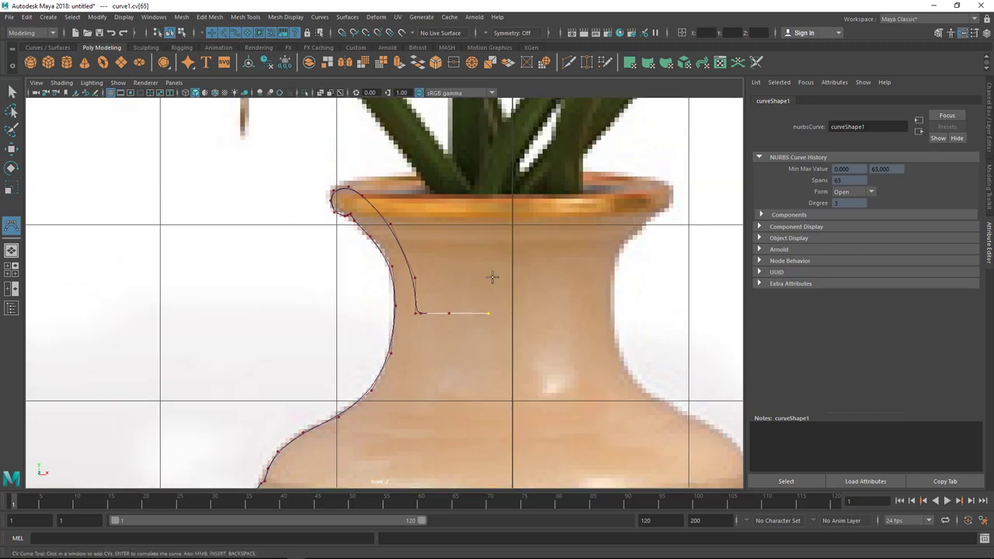
{"action": "scroll", "coordinate": [523, 318], "scroll_direction": "up", "scroll_amount": 5}
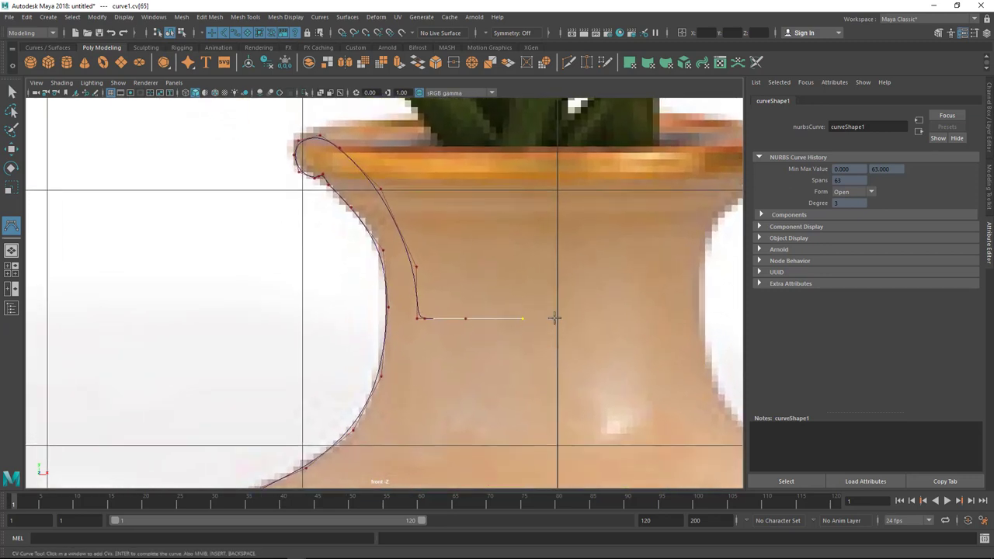
{"action": "middle_click_drag", "start_coordinate": [554, 326], "coordinate": [518, 318], "text": "alt"}
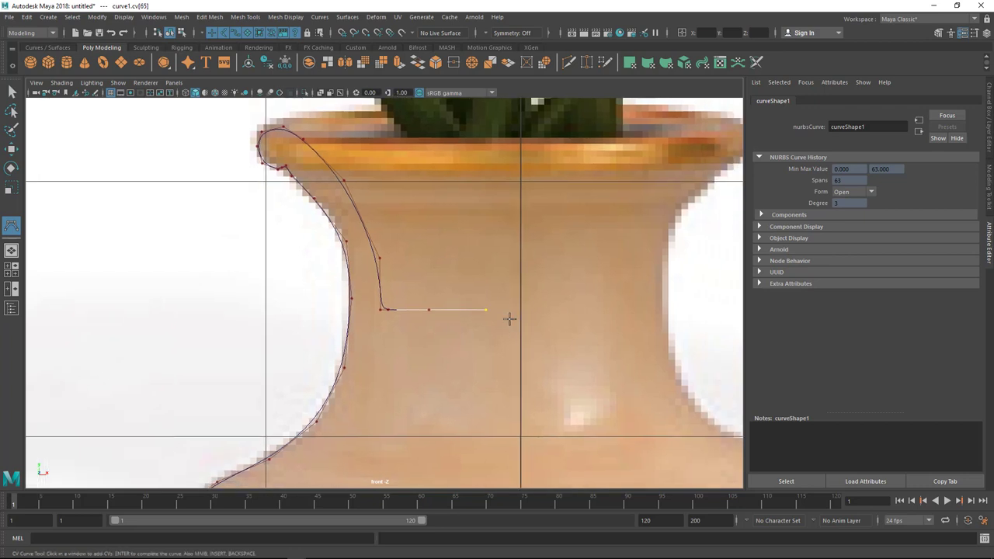
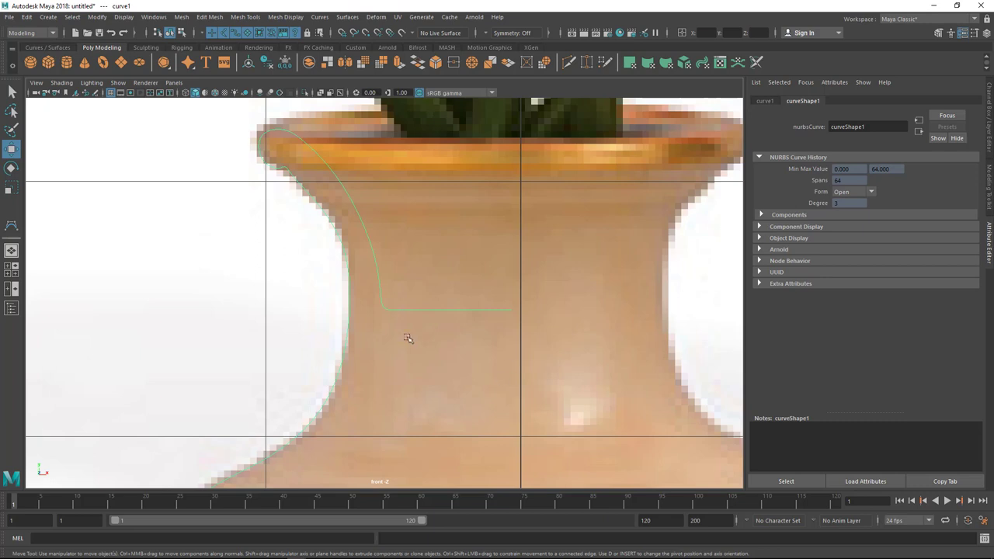
Snap the curve's last control vertex onto the vertical centre axis with grid snapping, and return to object mode.
{"action": "right_click_drag", "start_coordinate": [488, 361], "coordinate": [534, 363], "text": "alt"}
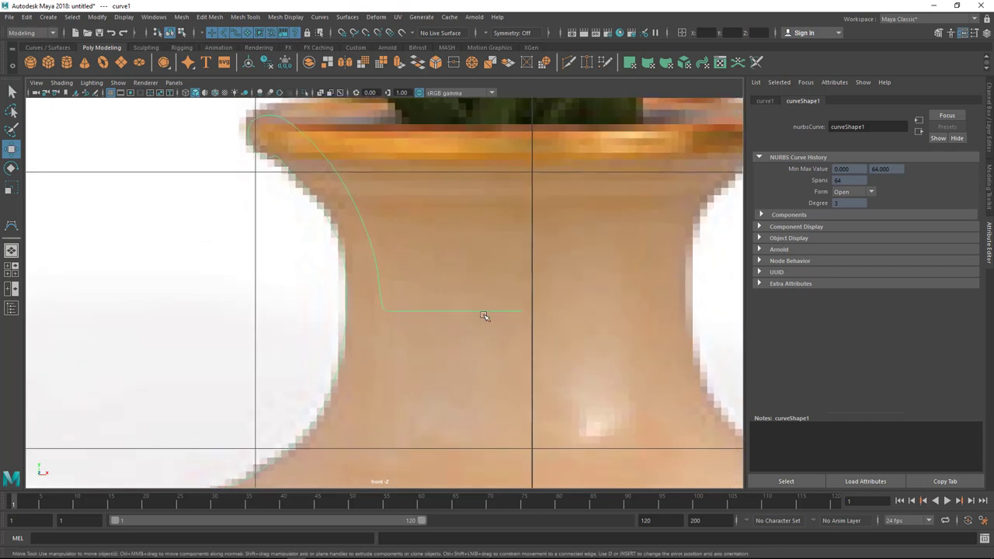
{"action": "right_click_drag", "start_coordinate": [485, 313], "coordinate": [425, 283]}
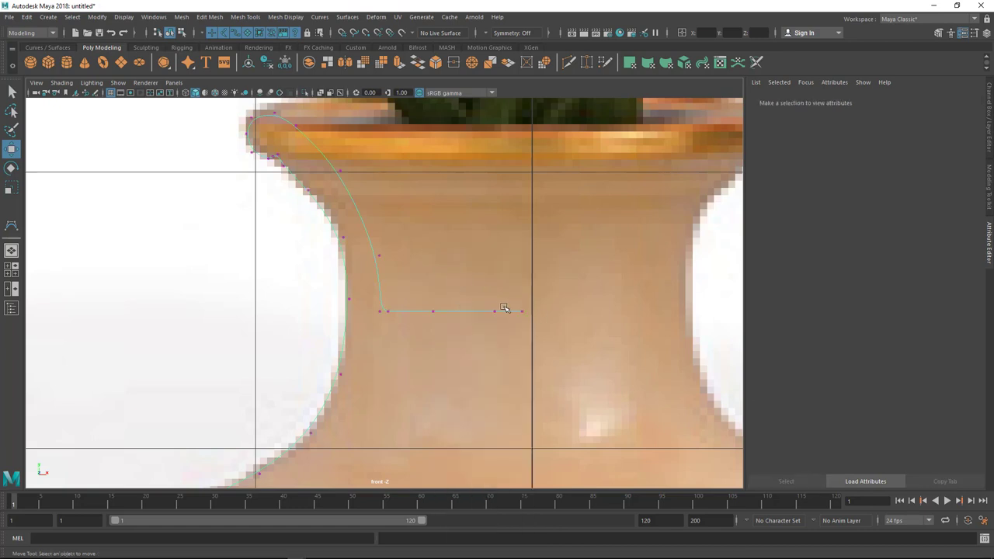
{"action": "left_click", "coordinate": [521, 310]}
{"action": "middle_click_drag", "start_coordinate": [522, 374], "coordinate": [477, 338], "text": "alt"}
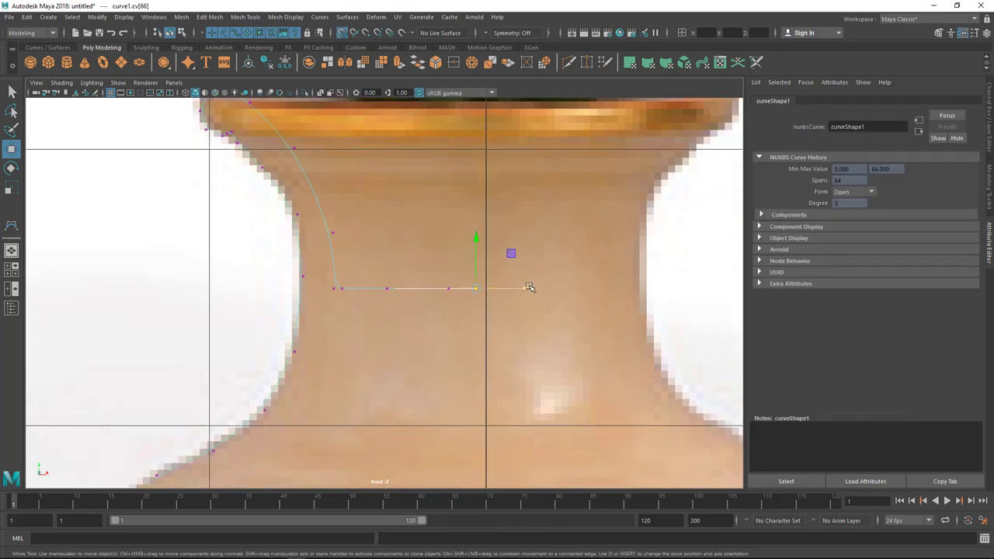
{"action": "left_click_drag", "start_coordinate": [527, 288], "coordinate": [526, 288]}
{"action": "middle_click_drag", "start_coordinate": [537, 289], "coordinate": [488, 254]}
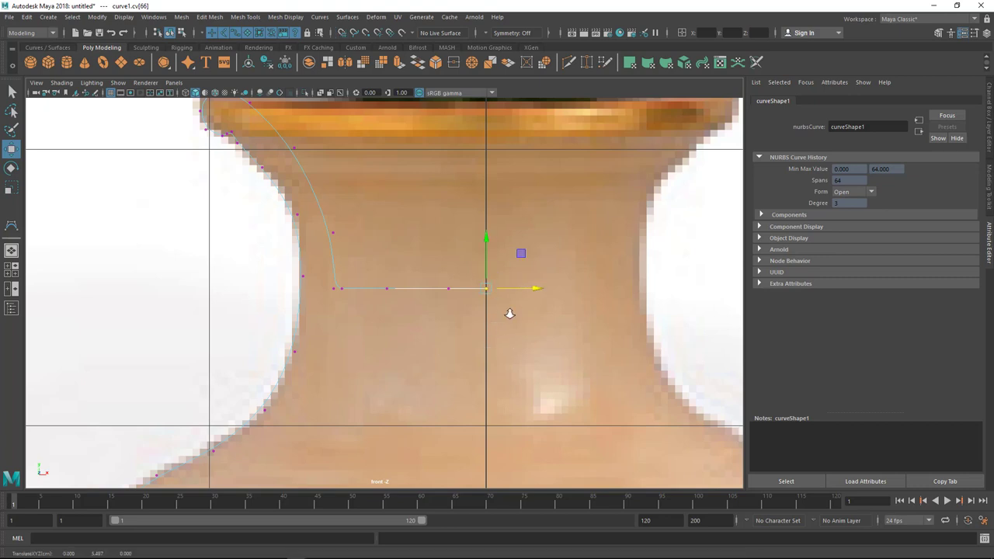
{"action": "scroll", "coordinate": [522, 316], "scroll_direction": "down", "scroll_amount": 4}
{"action": "key", "text": "F8"}
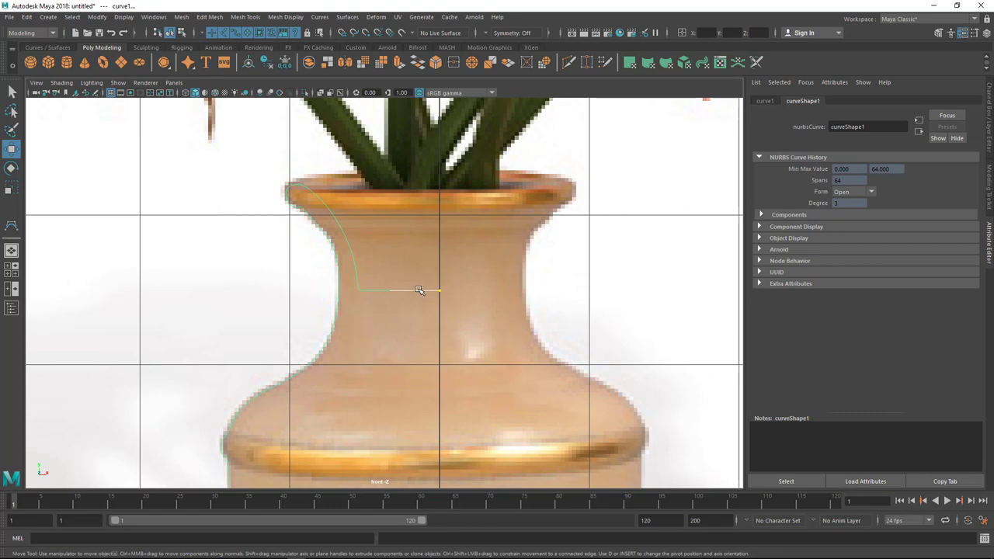
Switch to the perspective view and move the reference image plane back along Z, away from the profile curve.
{"action": "scroll", "coordinate": [443, 266], "scroll_direction": "down", "scroll_amount": 5}
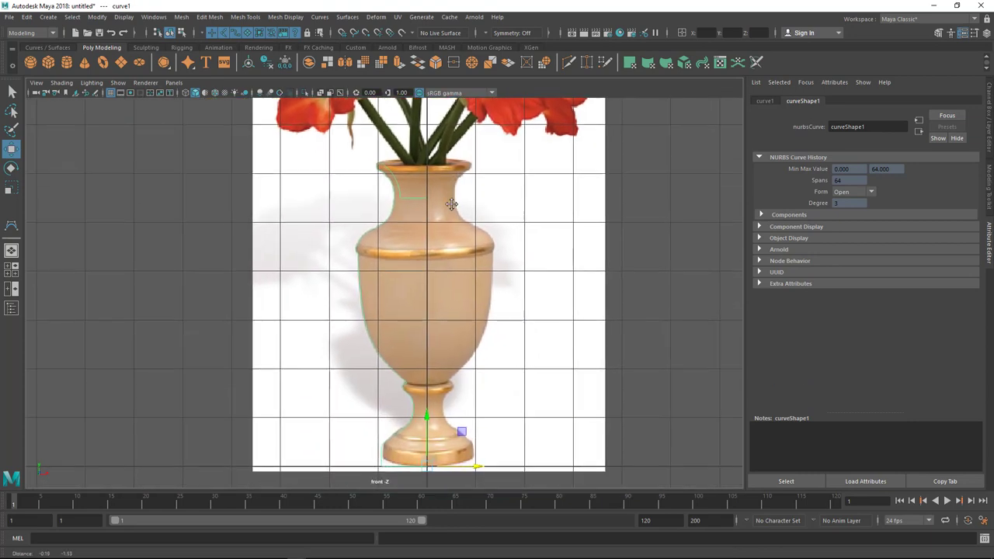
{"action": "key", "text": "space"}
{"action": "key", "text": "space"}
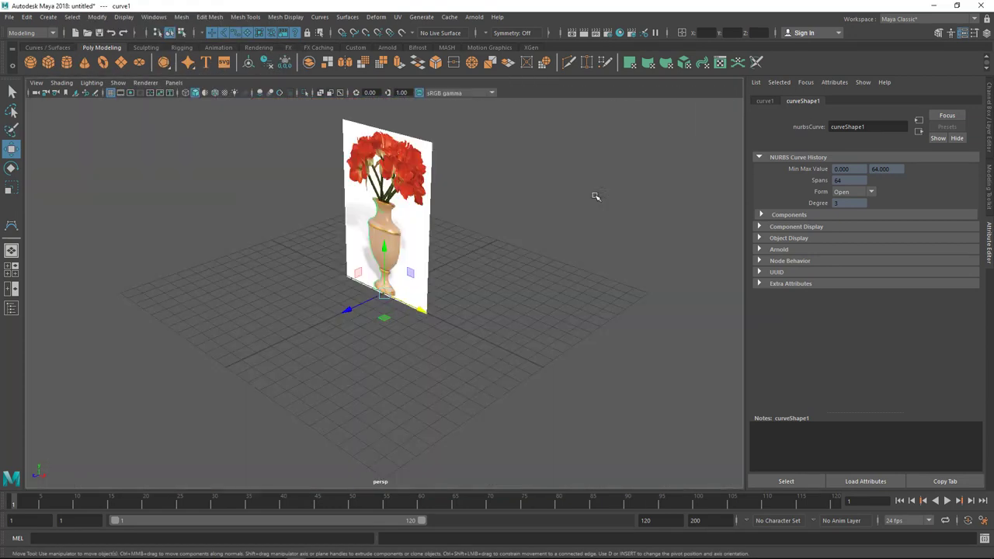
{"action": "left_click_drag", "start_coordinate": [457, 268], "coordinate": [434, 310], "text": "alt"}
{"action": "left_click", "coordinate": [434, 311]}
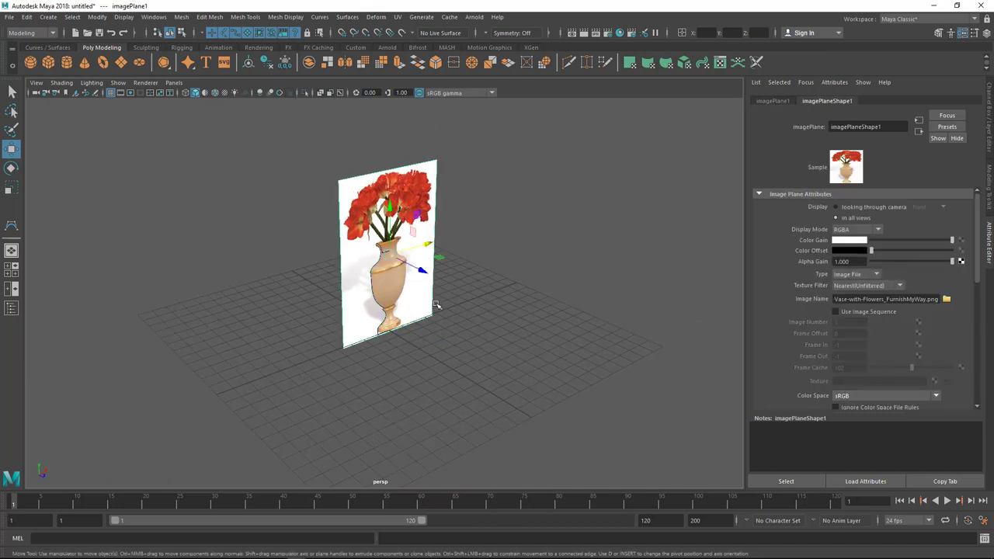
{"action": "left_click_drag", "start_coordinate": [424, 272], "coordinate": [322, 222]}
Revolve the profile curve into a full vase surface.
{"action": "middle_click_drag", "start_coordinate": [268, 249], "coordinate": [305, 275], "text": "alt"}
{"action": "right_click_drag", "start_coordinate": [306, 274], "coordinate": [333, 285], "text": "alt"}
{"action": "left_click_drag", "start_coordinate": [159, 246], "coordinate": [200, 250], "text": "alt"}
{"action": "left_click_drag", "start_coordinate": [374, 319], "coordinate": [354, 326], "text": "alt"}
{"action": "right_click_drag", "start_coordinate": [355, 325], "coordinate": [476, 316], "text": "alt"}
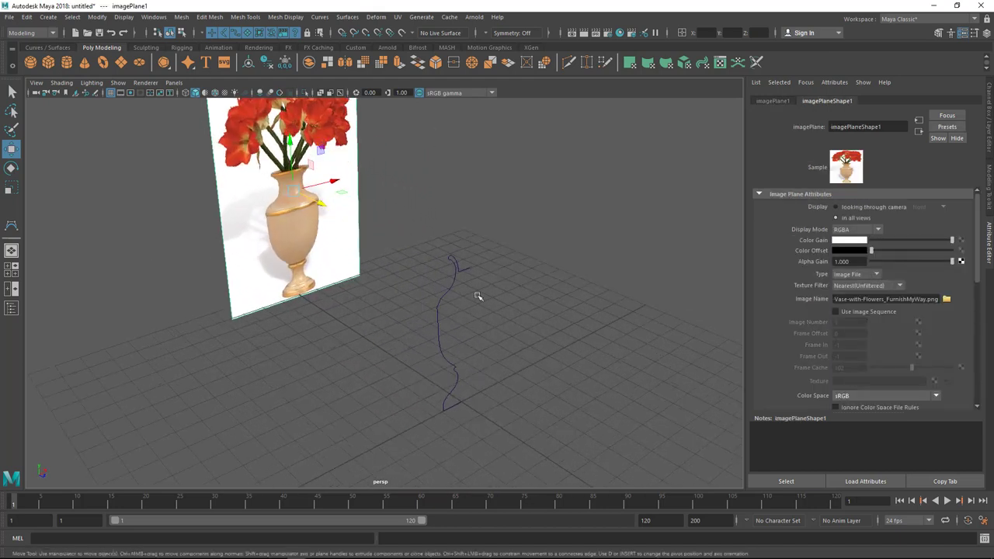
{"action": "left_click", "coordinate": [441, 355]}
{"action": "right_click_drag", "start_coordinate": [404, 311], "coordinate": [434, 260], "text": "alt"}
{"action": "left_click_drag", "start_coordinate": [435, 260], "coordinate": [403, 250], "text": "alt"}
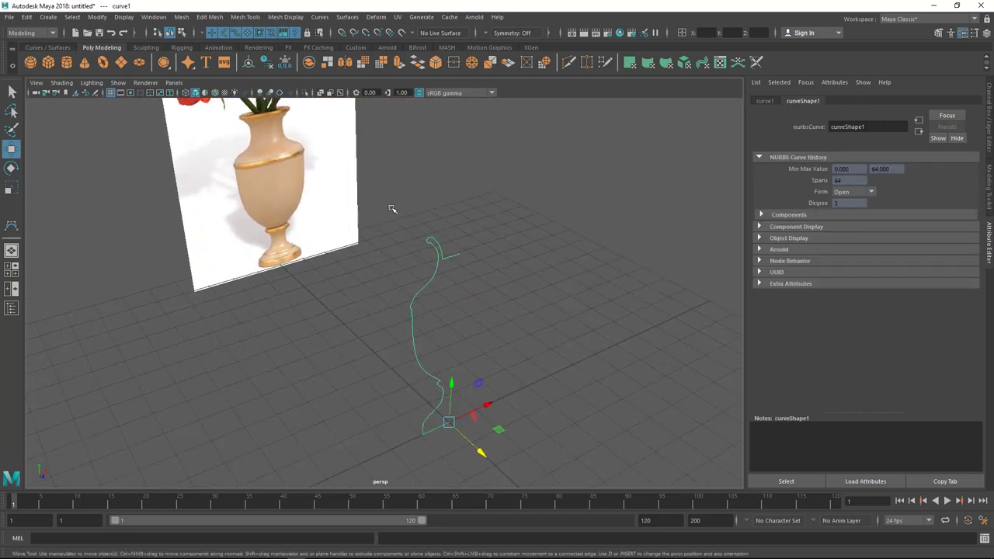
{"action": "left_click", "coordinate": [344, 19]}
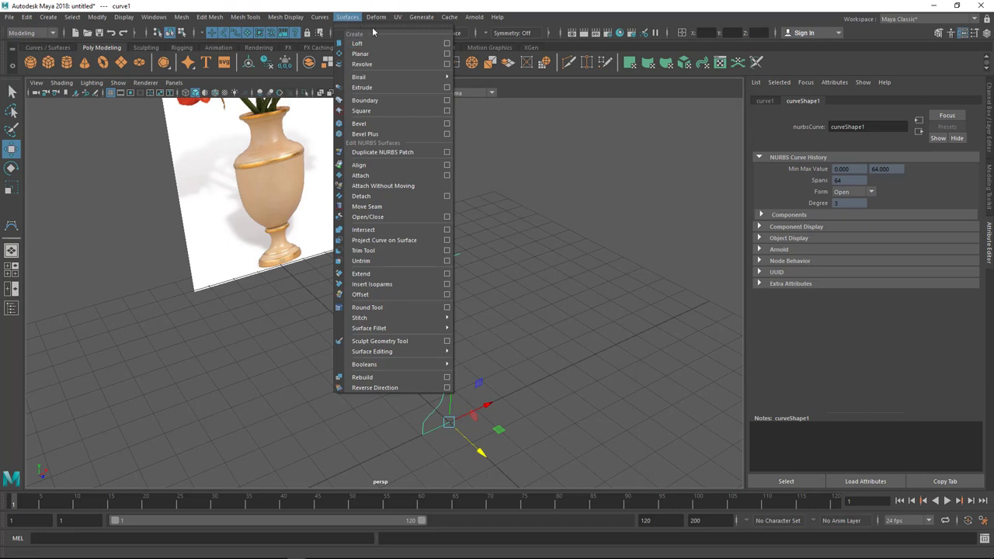
{"action": "left_click", "coordinate": [363, 68]}
Set the revolve's number of sections to 12 for a smoother vase surface.
{"action": "left_click_drag", "start_coordinate": [399, 147], "coordinate": [377, 261], "text": "alt"}
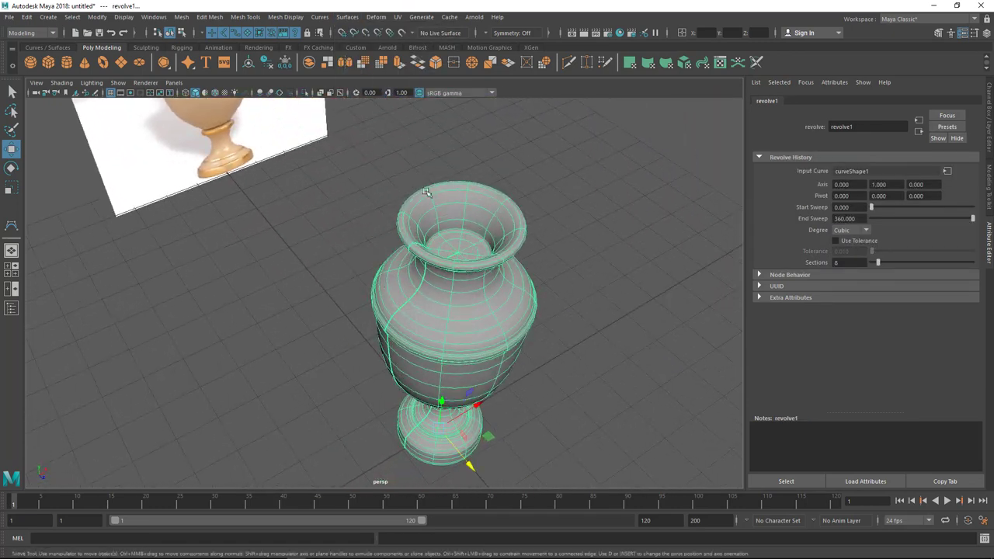
{"action": "left_click_drag", "start_coordinate": [475, 234], "coordinate": [463, 275], "text": "alt"}
{"action": "scroll", "coordinate": [464, 275], "scroll_direction": "up", "scroll_amount": 3}
{"action": "double_click", "coordinate": [847, 263]}
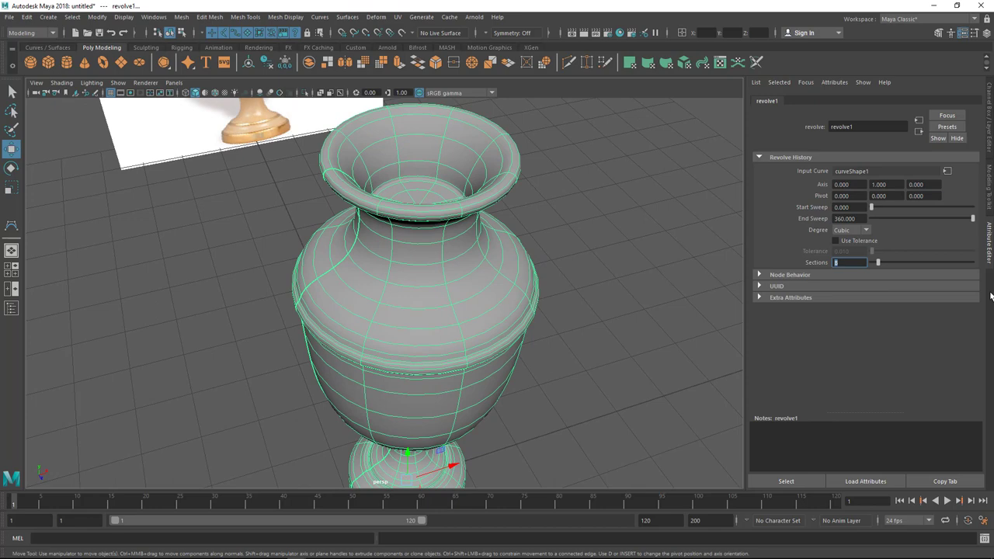
{"action": "key", "text": "Return"}
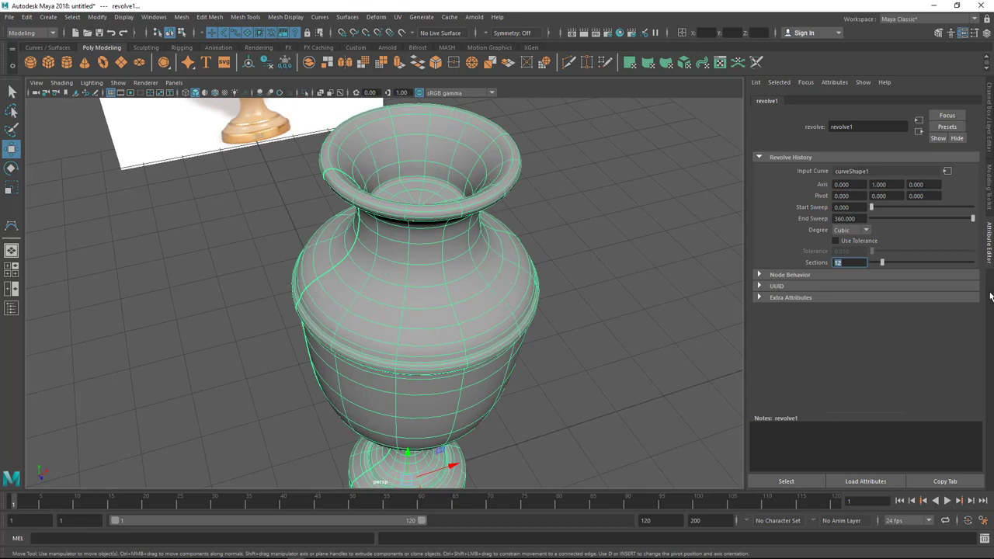
Examine the revolved vase's rim, inner neck wall and inner floor from above.
{"action": "scroll", "coordinate": [624, 321], "scroll_direction": "down", "scroll_amount": 2}
{"action": "left_click_drag", "start_coordinate": [510, 297], "coordinate": [490, 318], "text": "alt"}
{"action": "left_click", "coordinate": [595, 284]}
{"action": "left_click_drag", "start_coordinate": [484, 278], "coordinate": [495, 324], "text": "alt"}
{"action": "scroll", "coordinate": [495, 323], "scroll_direction": "up", "scroll_amount": 4}
{"action": "scroll", "coordinate": [426, 316], "scroll_direction": "up", "scroll_amount": 1}
{"action": "left_click_drag", "start_coordinate": [421, 288], "coordinate": [341, 234], "text": "alt"}
{"action": "scroll", "coordinate": [426, 316], "scroll_direction": "up", "scroll_amount": 4}
{"action": "left_click", "coordinate": [419, 299]}
{"action": "scroll", "coordinate": [422, 305], "scroll_direction": "up", "scroll_amount": 3}
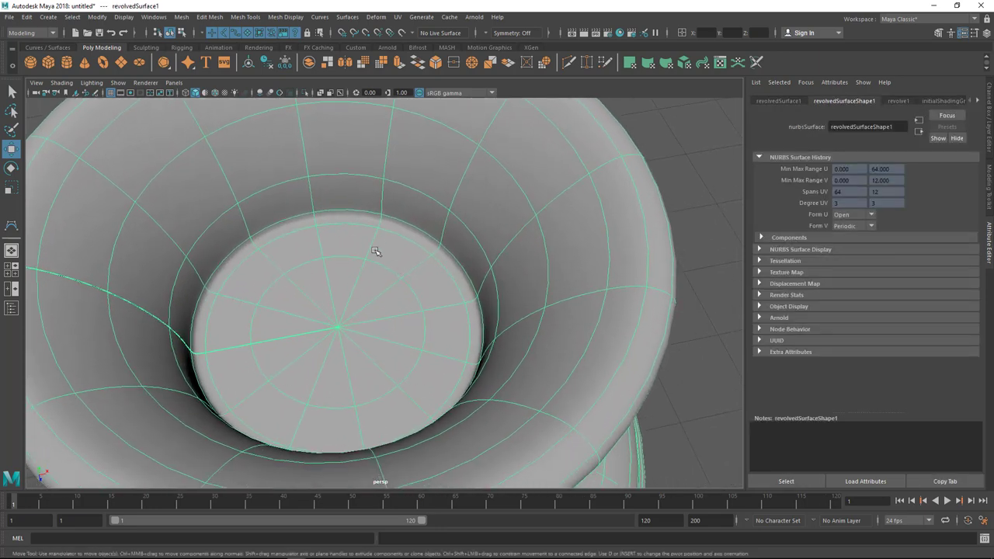
Detach the vase surface along the isoparm that runs around the edge of the inner floor disc.
{"action": "right_click_drag", "start_coordinate": [380, 236], "coordinate": [376, 212]}
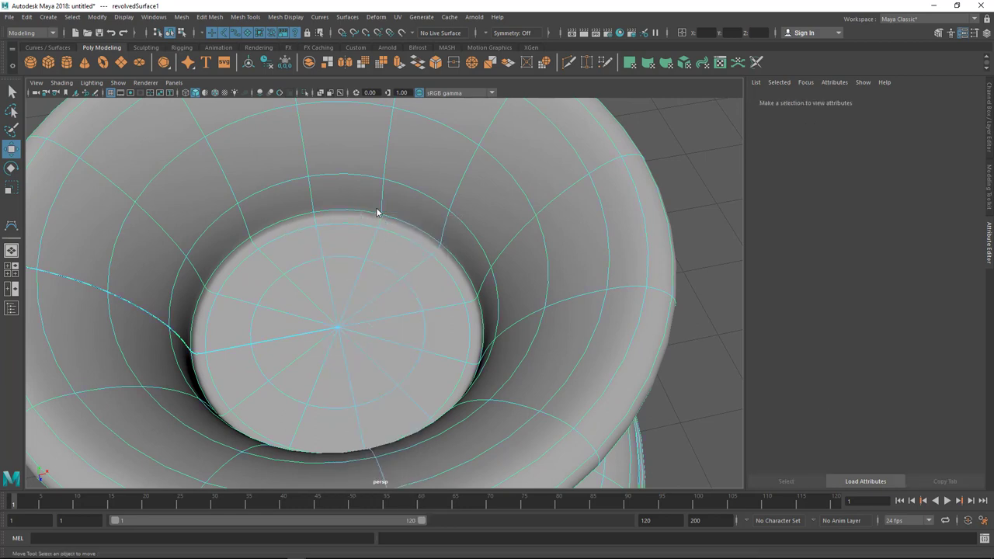
{"action": "left_click", "coordinate": [402, 220]}
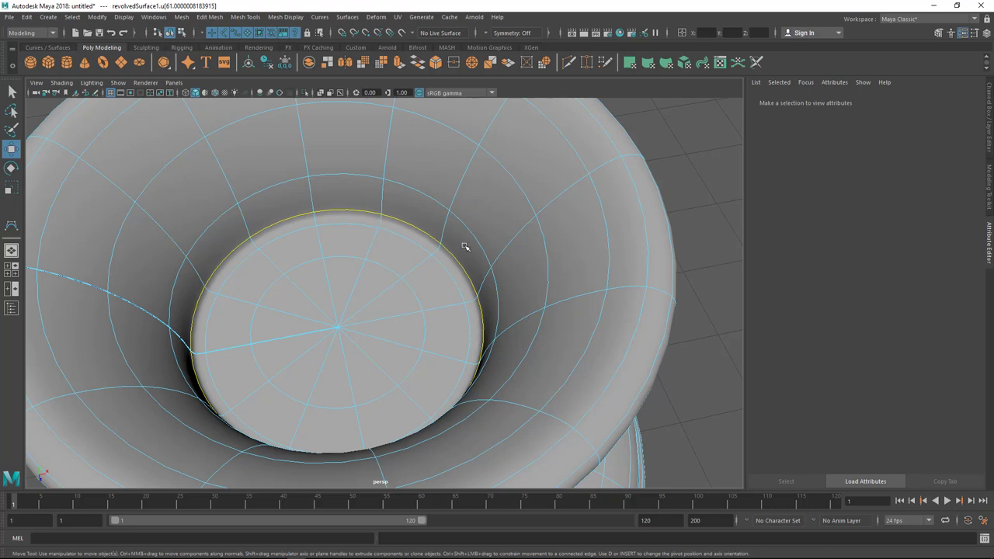
{"action": "left_click", "coordinate": [347, 17]}
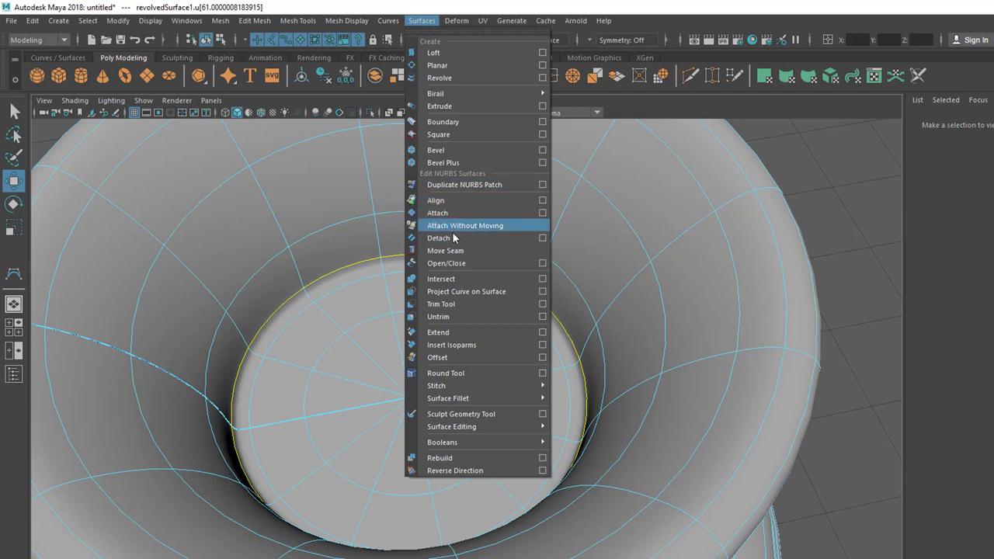
{"action": "left_click", "coordinate": [450, 237]}
{"action": "scroll", "coordinate": [528, 310], "scroll_direction": "down", "scroll_amount": 2}
{"action": "left_click", "coordinate": [499, 227]}
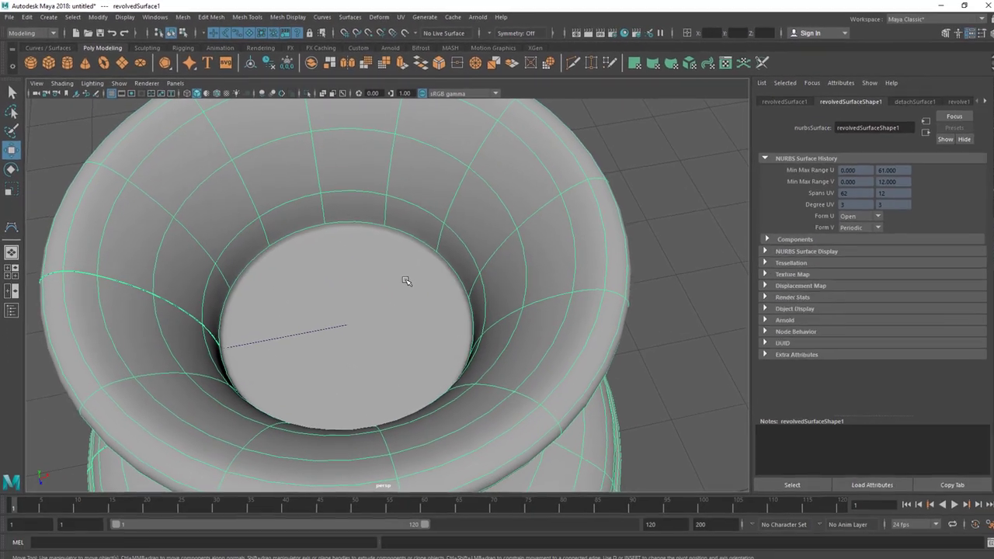
Select the detached inner disc and examine it and the vase from several angles.
{"action": "left_click", "coordinate": [456, 324]}
{"action": "scroll", "coordinate": [523, 338], "scroll_direction": "down", "scroll_amount": 3}
{"action": "left_click_drag", "start_coordinate": [522, 338], "coordinate": [466, 324], "text": "alt"}
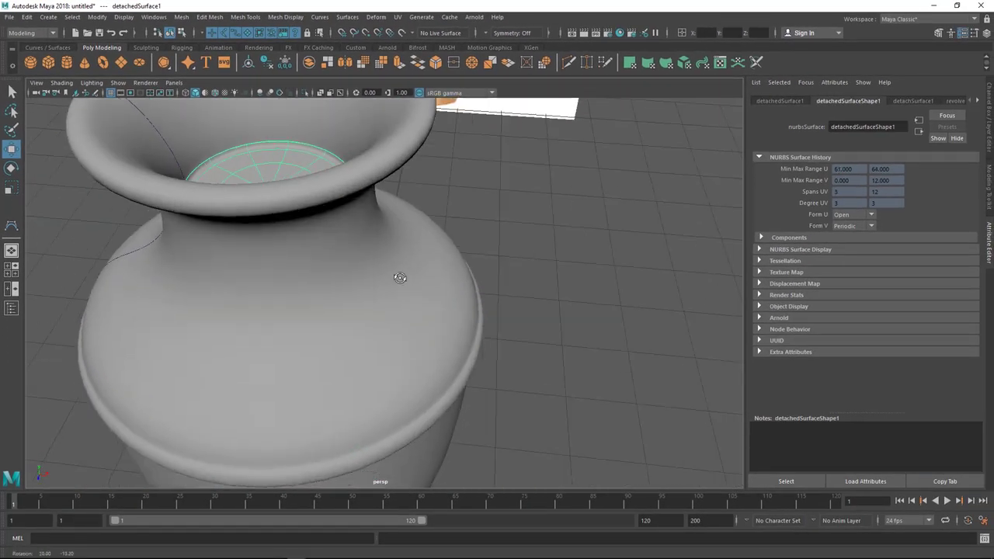
{"action": "left_click_drag", "start_coordinate": [400, 278], "coordinate": [404, 306], "text": "alt"}
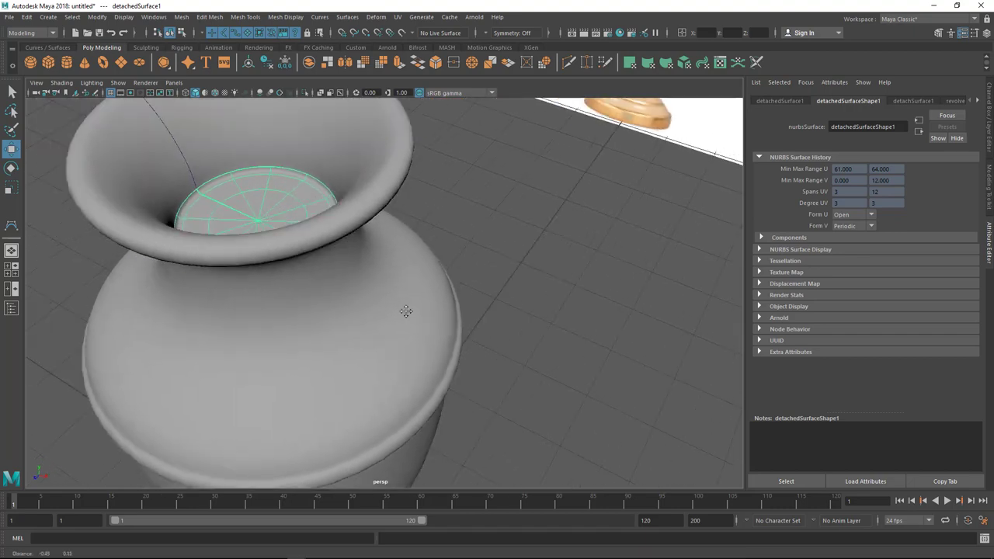
{"action": "scroll", "coordinate": [404, 306], "scroll_direction": "down", "scroll_amount": 5}
{"action": "left_click_drag", "start_coordinate": [295, 260], "coordinate": [390, 275], "text": "alt"}
{"action": "middle_click_drag", "start_coordinate": [391, 275], "coordinate": [377, 357], "text": "alt"}
{"action": "left_click_drag", "start_coordinate": [441, 133], "coordinate": [383, 267], "text": "alt"}
Try moving the vase body sideways along X and undo the move.
{"action": "left_click", "coordinate": [374, 237]}
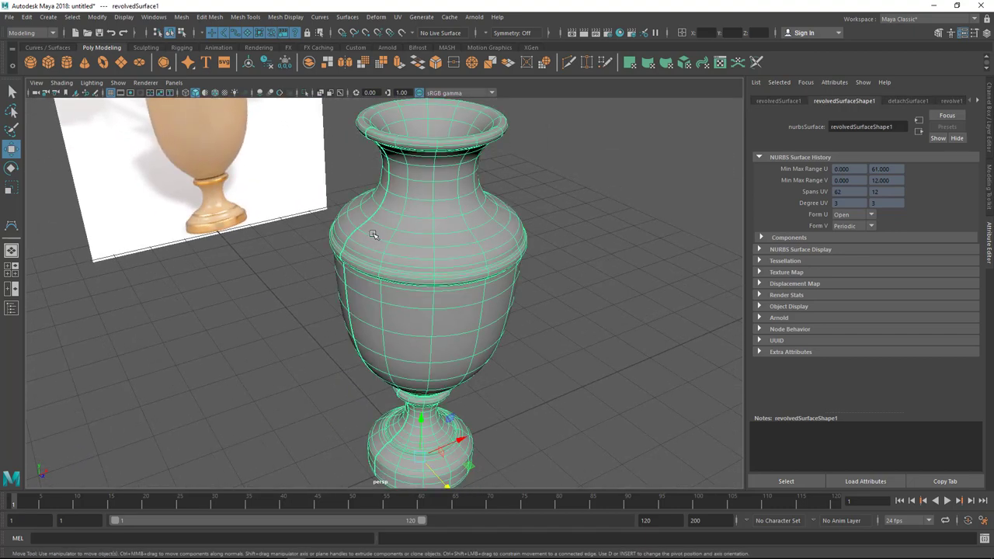
{"action": "left_click_drag", "start_coordinate": [460, 439], "coordinate": [592, 399]}
{"action": "key", "text": "ctrl+z"}
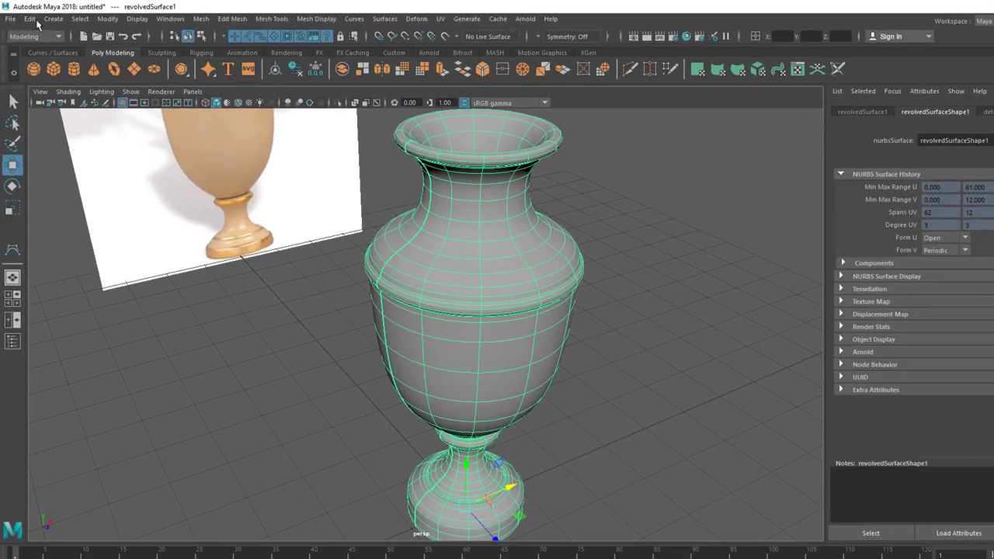
Delete the construction history of the vase body surface.
{"action": "left_click", "coordinate": [27, 16]}
{"action": "mouse_move", "coordinate": [70, 186]}
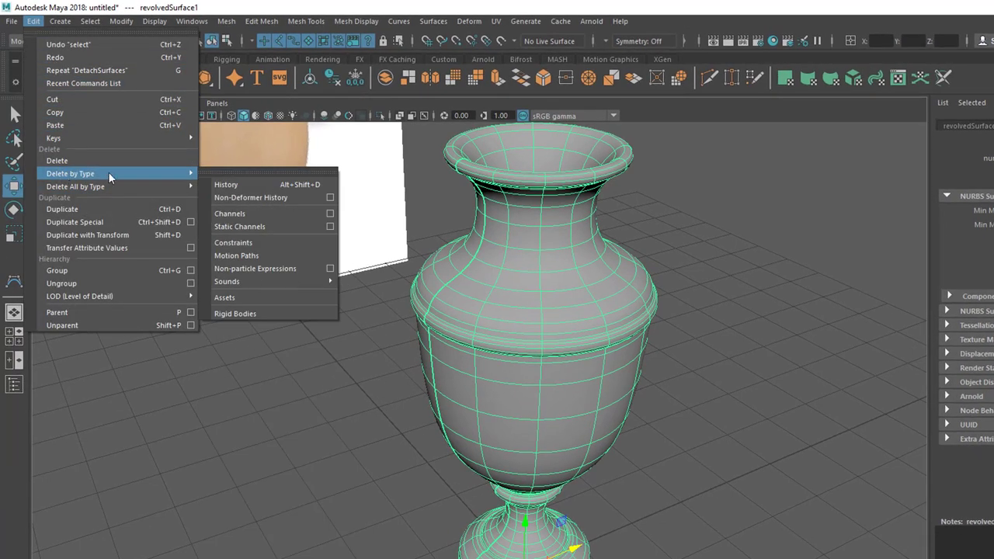
{"action": "left_click", "coordinate": [361, 185]}
Try moving the profile curve along X to test its link to the remaining surfaces, and undo the move.
{"action": "left_click_drag", "start_coordinate": [535, 377], "coordinate": [476, 357], "text": "alt"}
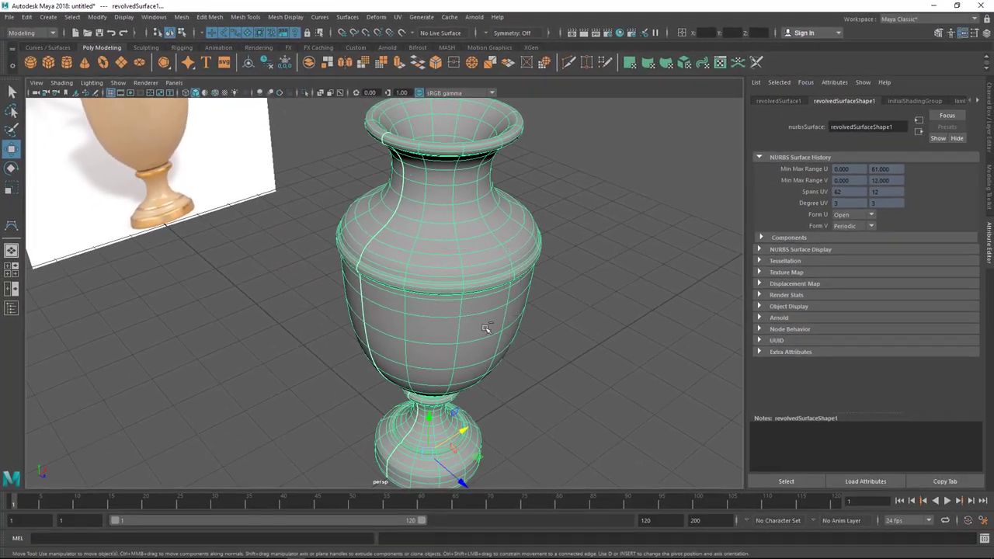
{"action": "key", "text": "ctrl+z"}
{"action": "left_click_drag", "start_coordinate": [607, 408], "coordinate": [568, 406], "text": "alt"}
{"action": "scroll", "coordinate": [535, 450], "scroll_direction": "down", "scroll_amount": 2}
{"action": "middle_click_drag", "start_coordinate": [500, 489], "coordinate": [500, 493], "text": "alt"}
{"action": "middle_click_drag", "start_coordinate": [402, 396], "coordinate": [396, 420], "text": "alt"}
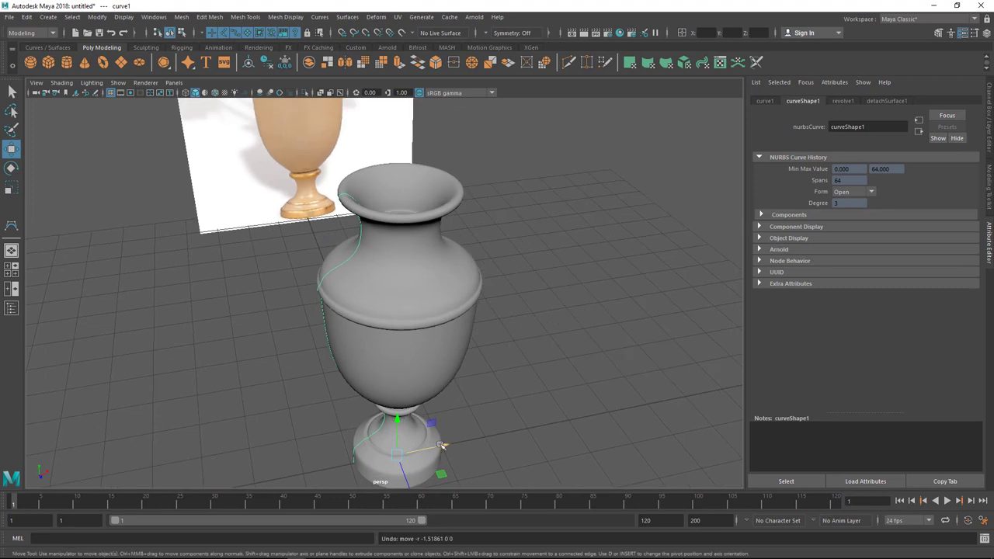
{"action": "left_click_drag", "start_coordinate": [444, 447], "coordinate": [369, 461]}
{"action": "key", "text": "ctrl+z"}
Delete the construction history of the detached disc inside the vase neck.
{"action": "left_click_drag", "start_coordinate": [427, 223], "coordinate": [404, 239], "text": "alt"}
{"action": "left_click", "coordinate": [386, 251]}
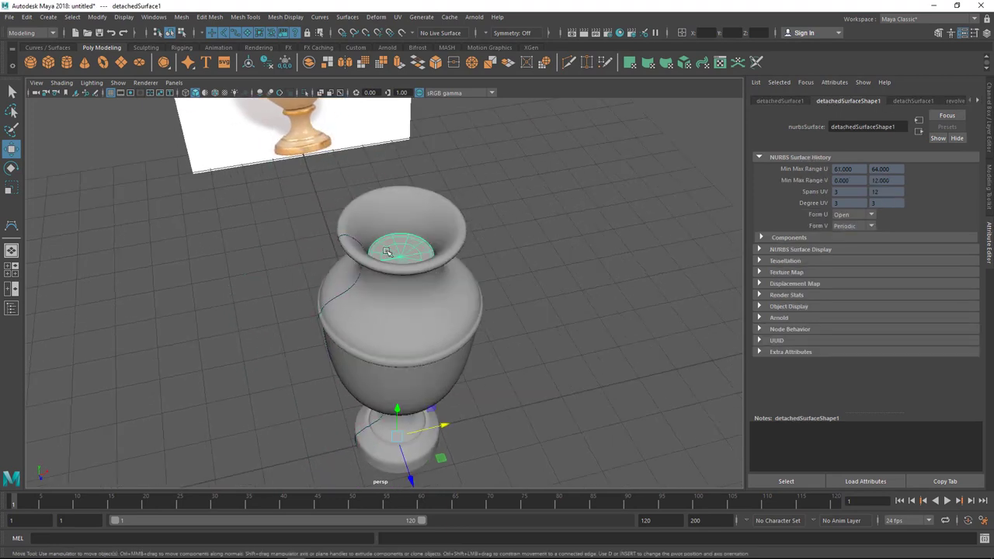
{"action": "left_click", "coordinate": [26, 16]}
{"action": "mouse_move", "coordinate": [51, 148]}
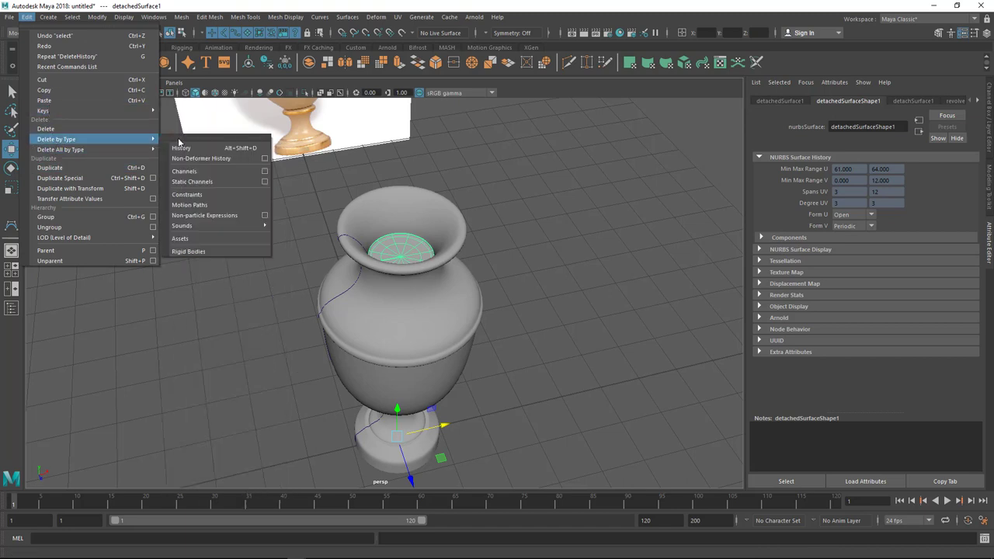
{"action": "left_click", "coordinate": [186, 158]}
Delete the original profile curve and examine the vase from several sides.
{"action": "left_click", "coordinate": [339, 295]}
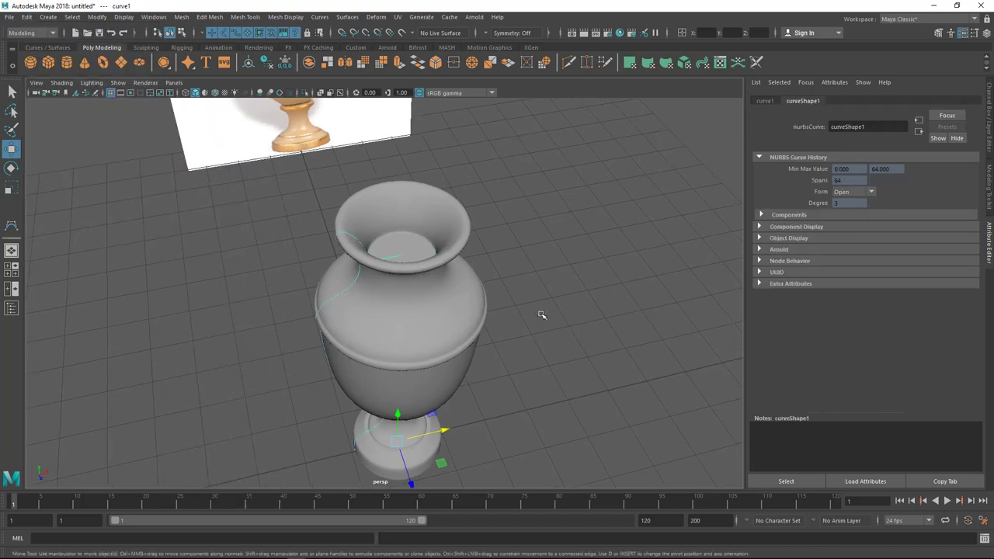
{"action": "key", "text": "Delete"}
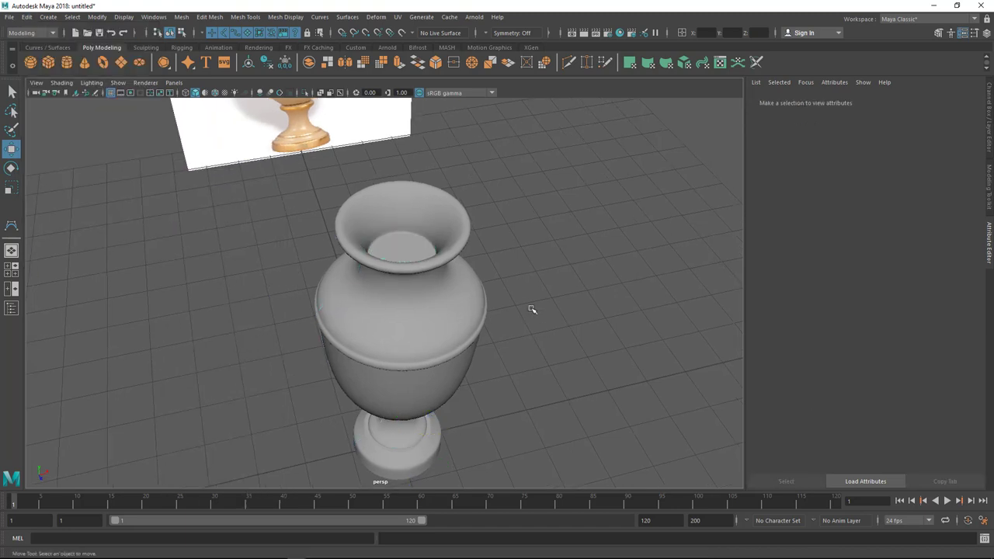
{"action": "left_click_drag", "start_coordinate": [490, 277], "coordinate": [338, 289], "text": "alt"}
{"action": "scroll", "coordinate": [441, 313], "scroll_direction": "up", "scroll_amount": 6}
{"action": "middle_click_drag", "start_coordinate": [420, 300], "coordinate": [398, 290], "text": "alt"}
{"action": "scroll", "coordinate": [397, 276], "scroll_direction": "down", "scroll_amount": 5}
{"action": "mouse_move", "coordinate": [396, 277]}
{"action": "left_mouse_down", "text": "alt"}
{"action": "mouse_move", "coordinate": [452, 277]}
{"action": "mouse_move", "coordinate": [403, 269]}
{"action": "left_mouse_up", "text": "alt"}
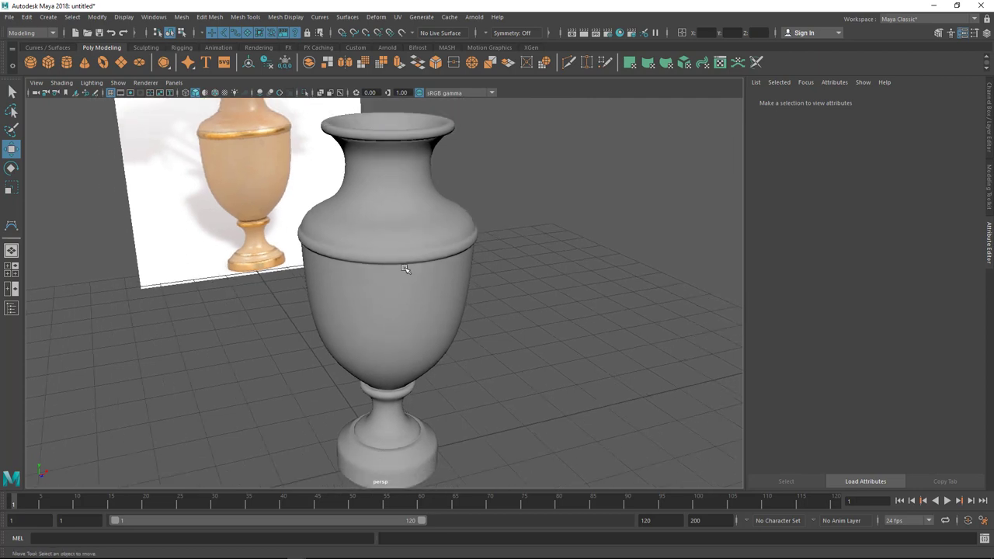
Assign a new Phong material to the vase body.
{"action": "left_click", "coordinate": [398, 285]}
{"action": "right_click", "coordinate": [411, 257]}
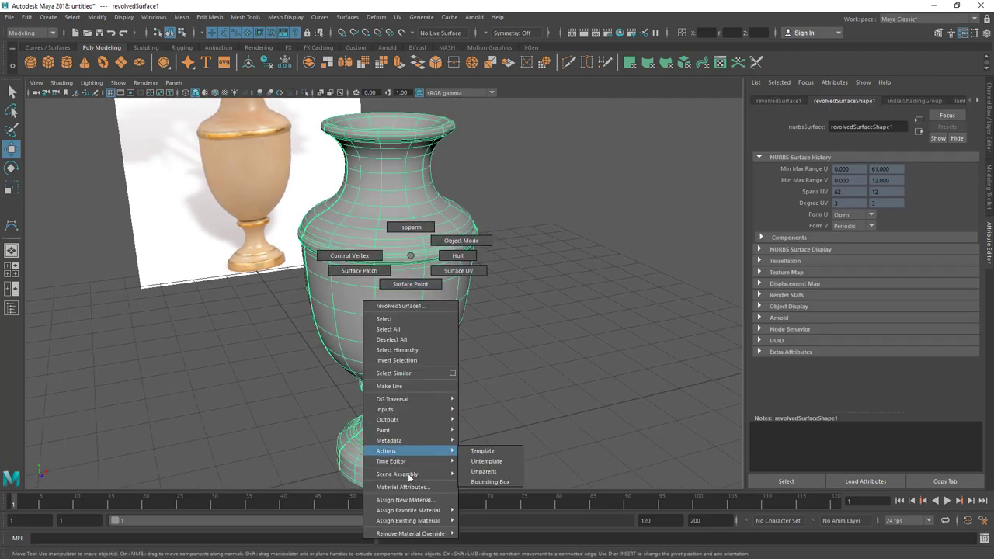
{"action": "mouse_move", "coordinate": [386, 513]}
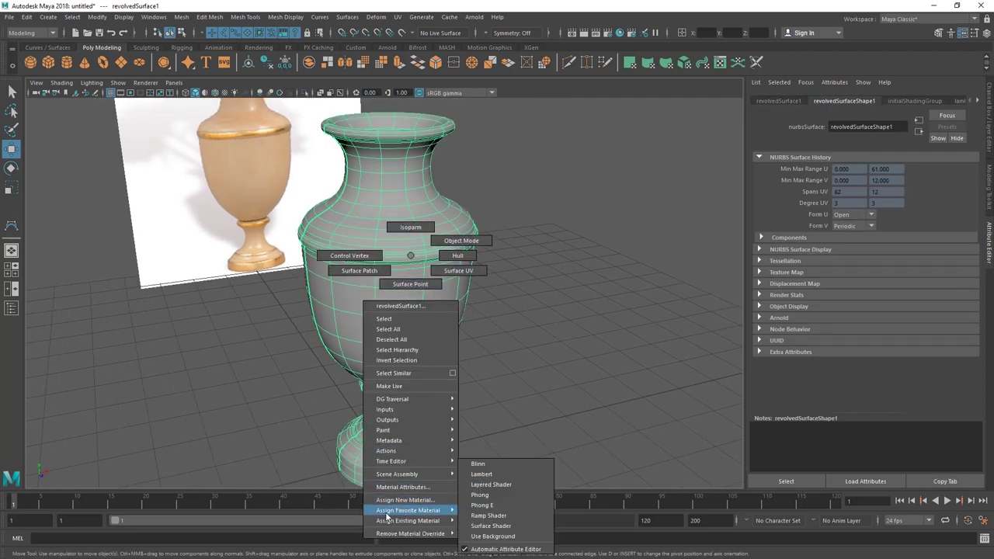
{"action": "left_click", "coordinate": [479, 495]}
Set the Phong material's color to a bright cyan blue with a hue of about 194.
{"action": "left_click_drag", "start_coordinate": [516, 362], "coordinate": [441, 355], "text": "alt"}
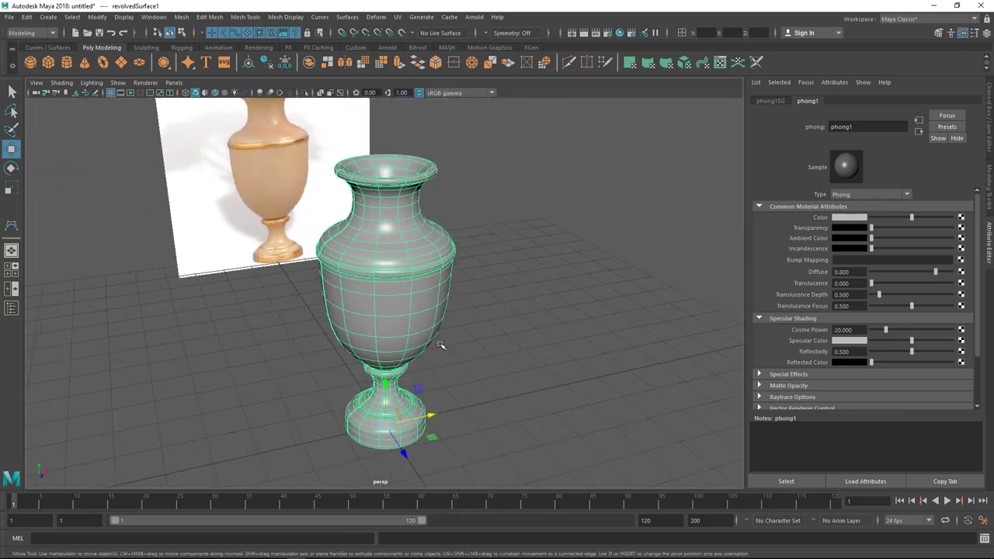
{"action": "middle_click_drag", "start_coordinate": [494, 276], "coordinate": [501, 288], "text": "alt"}
{"action": "right_click_drag", "start_coordinate": [502, 288], "coordinate": [536, 299], "text": "alt"}
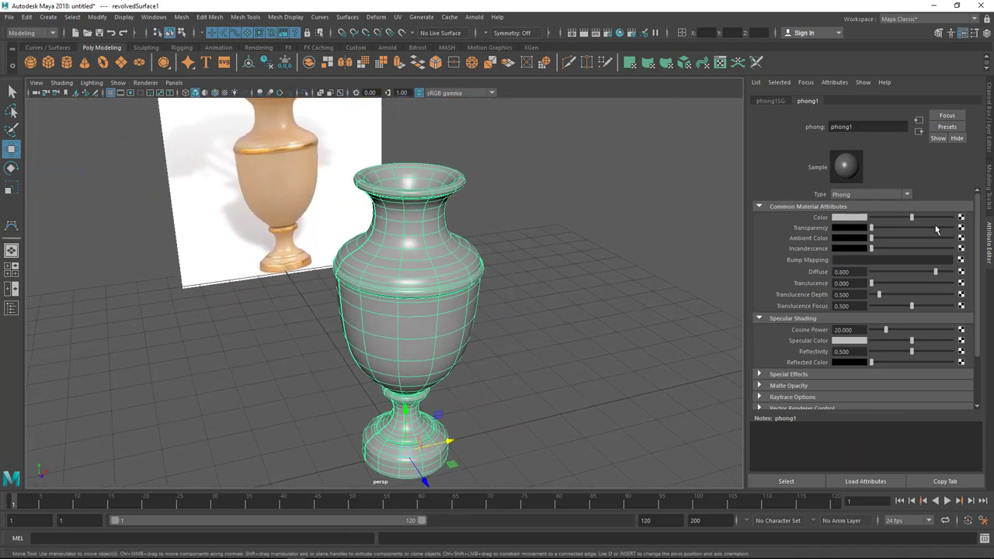
{"action": "left_click", "coordinate": [858, 220]}
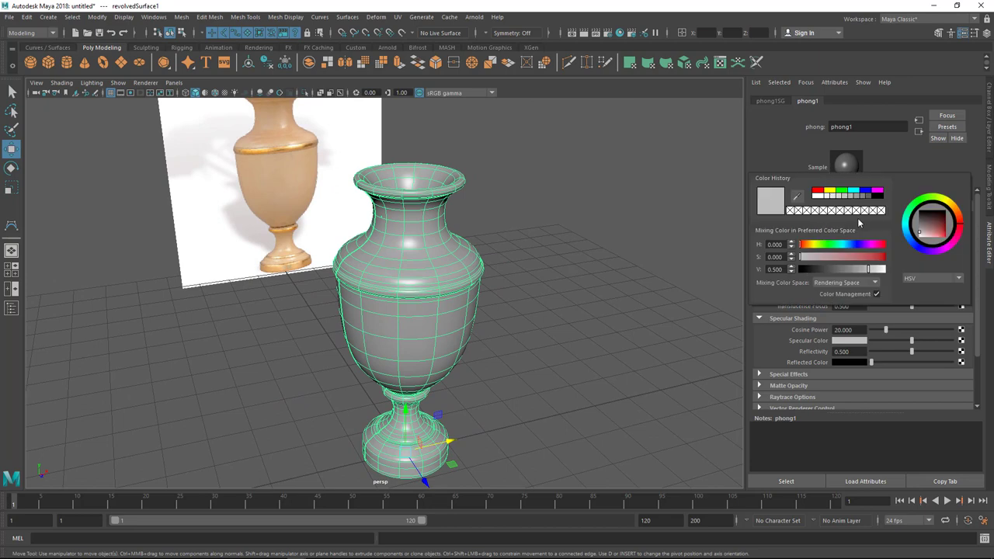
{"action": "left_click", "coordinate": [843, 245]}
{"action": "left_click_drag", "start_coordinate": [871, 258], "coordinate": [893, 264]}
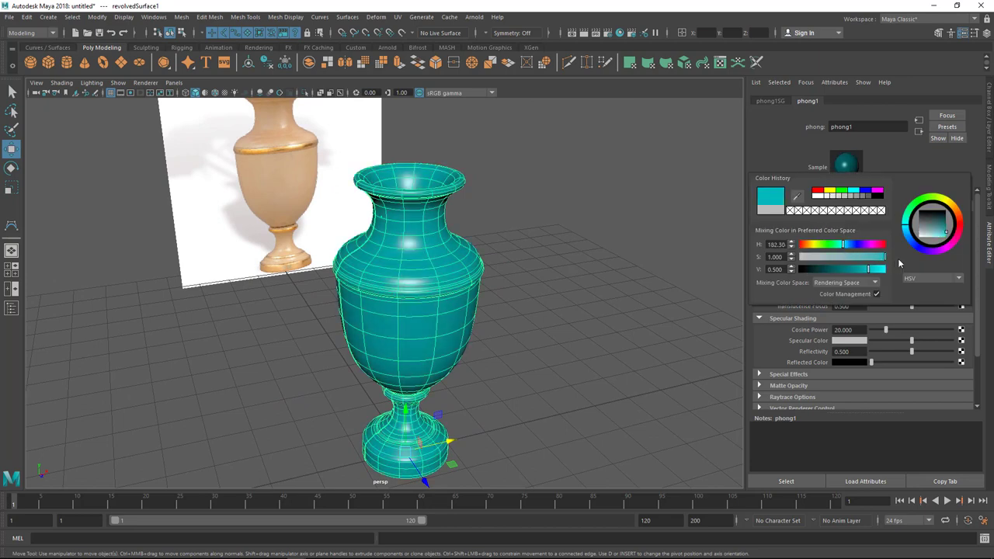
{"action": "left_click", "coordinate": [906, 237]}
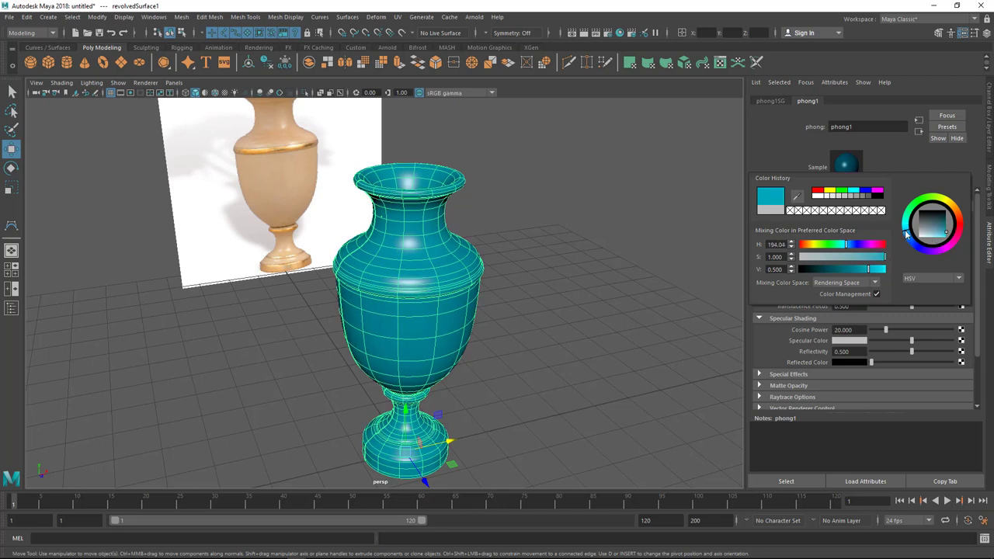
{"action": "left_click_drag", "start_coordinate": [943, 231], "coordinate": [942, 242]}
{"action": "left_click", "coordinate": [617, 315]}
Make the inner disc of the vase paintable for Paint Effects.
{"action": "right_click_drag", "start_coordinate": [617, 315], "coordinate": [419, 319], "text": "alt"}
{"action": "left_click_drag", "start_coordinate": [419, 326], "coordinate": [481, 346], "text": "alt"}
{"action": "right_click_drag", "start_coordinate": [497, 346], "coordinate": [550, 344], "text": "alt"}
{"action": "left_click_drag", "start_coordinate": [550, 344], "coordinate": [380, 322], "text": "alt"}
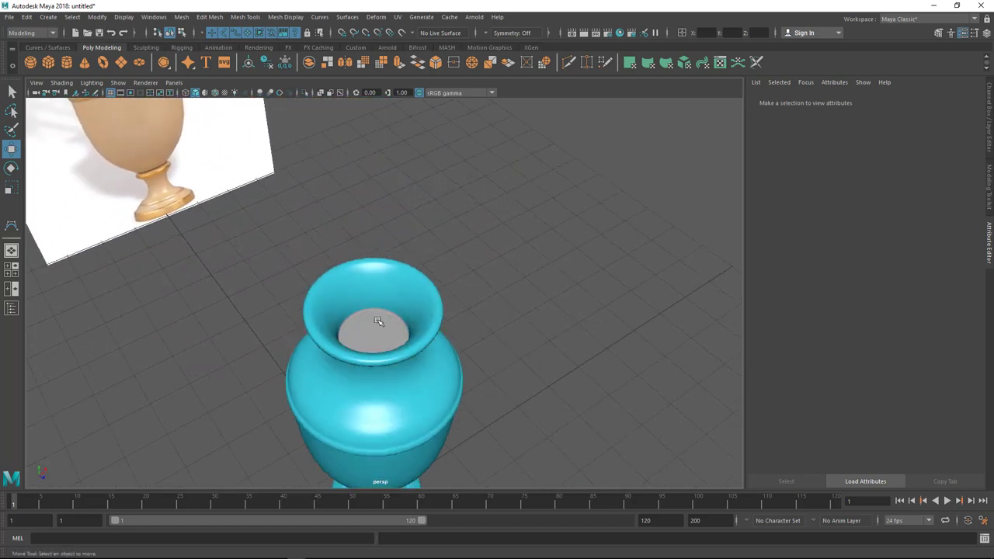
{"action": "left_click", "coordinate": [353, 333]}
{"action": "scroll", "coordinate": [353, 333], "scroll_direction": "up", "scroll_amount": 5}
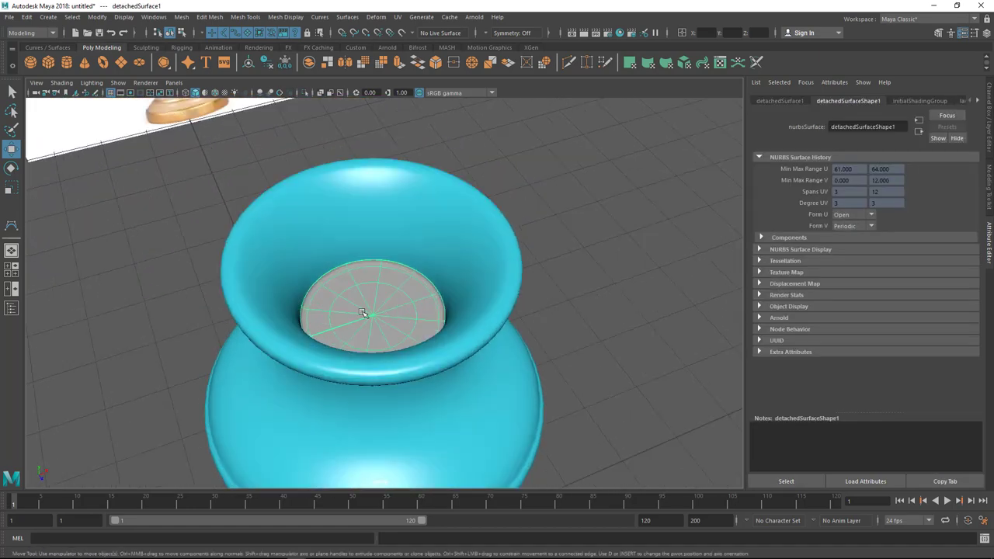
{"action": "left_click", "coordinate": [420, 17]}
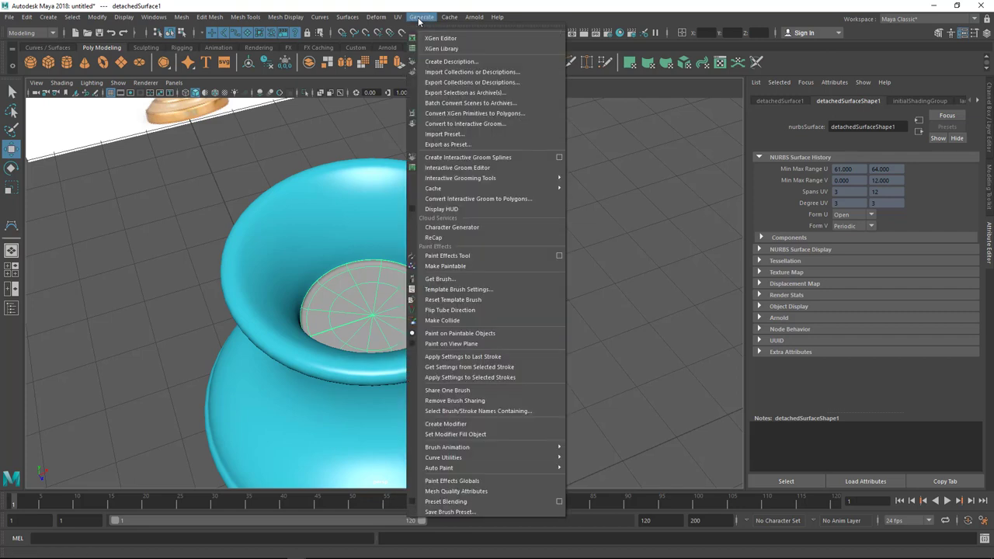
{"action": "left_click", "coordinate": [456, 268]}
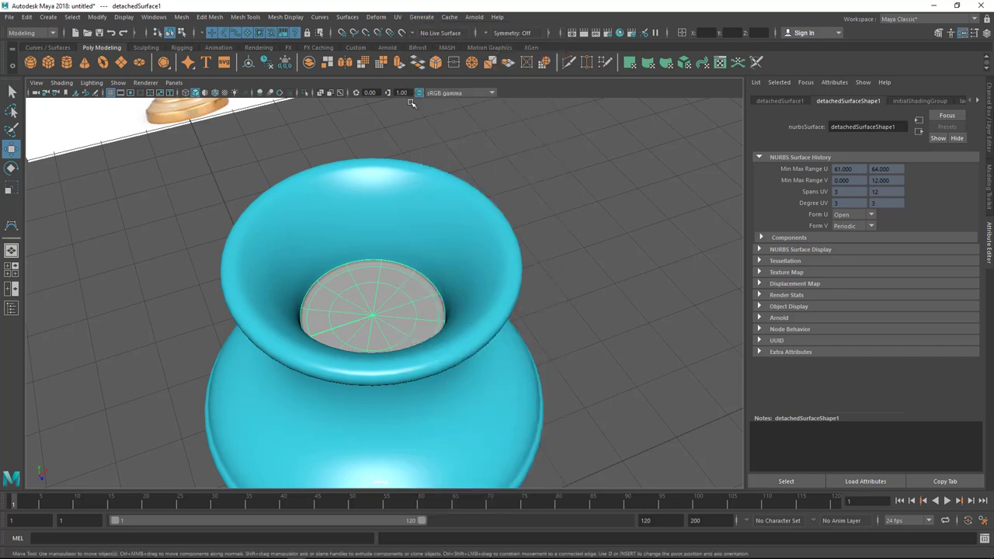
Open the Paint Effects brush library and move its window clear of the vase opening.
{"action": "left_click", "coordinate": [416, 17]}
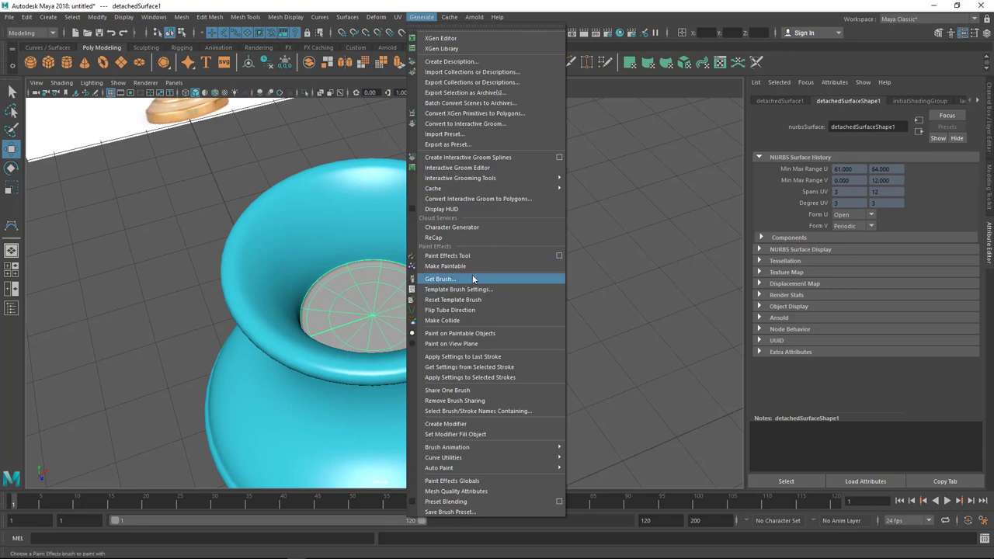
{"action": "left_click", "coordinate": [443, 284]}
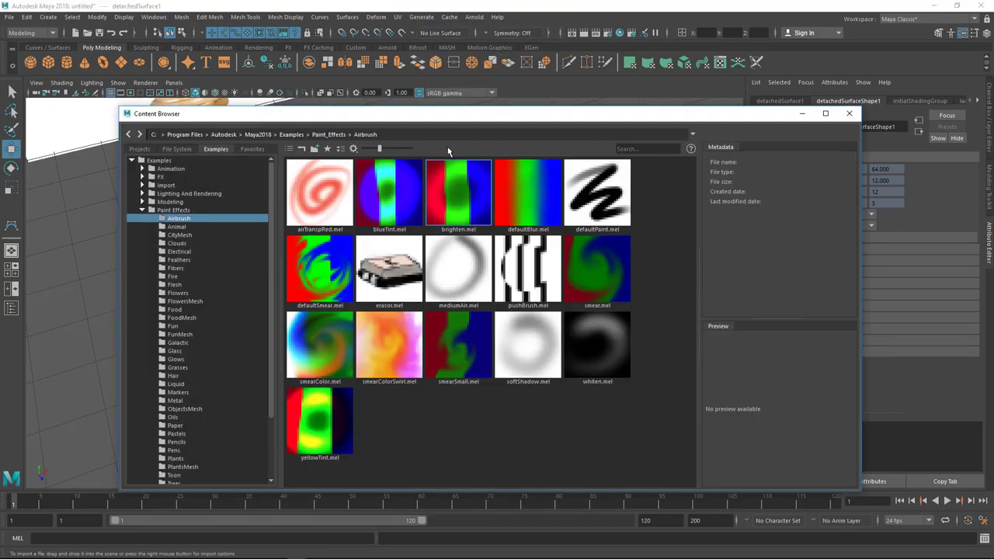
{"action": "mouse_move", "coordinate": [465, 109]}
{"action": "left_mouse_down"}
{"action": "mouse_move", "coordinate": [631, 97]}
{"action": "mouse_move", "coordinate": [632, 85]}
{"action": "left_mouse_up"}
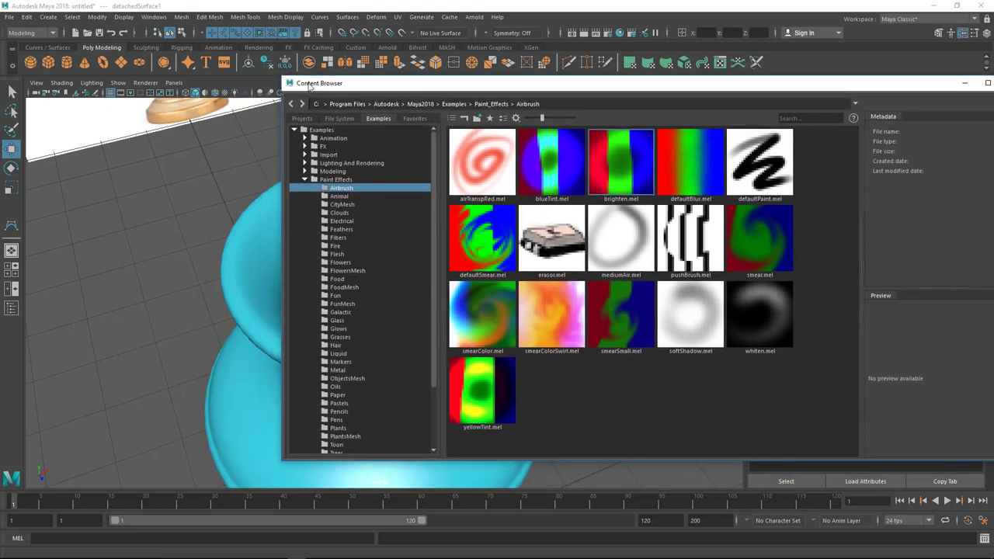
{"action": "left_click_drag", "start_coordinate": [367, 86], "coordinate": [523, 45]}
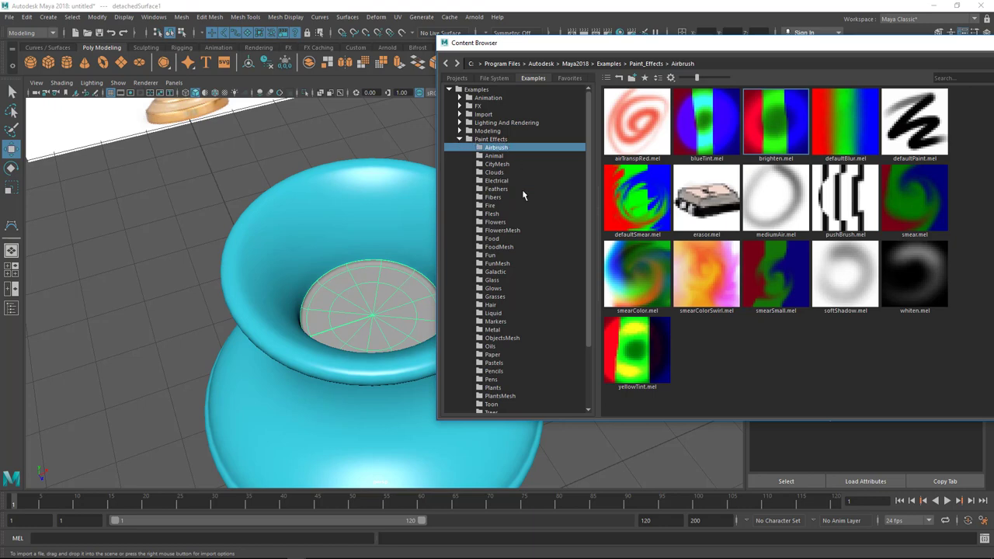
Choose the dahliaRed brush from the Paint Effects Flowers folder and bring the inner disc into view for painting.
{"action": "scroll", "coordinate": [507, 273], "scroll_direction": "down", "scroll_amount": 2}
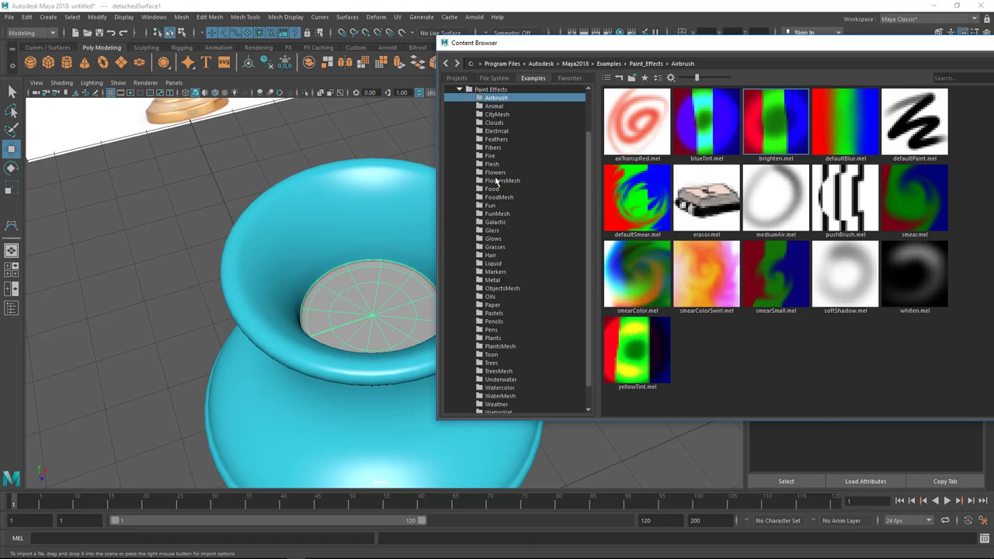
{"action": "left_click", "coordinate": [494, 172]}
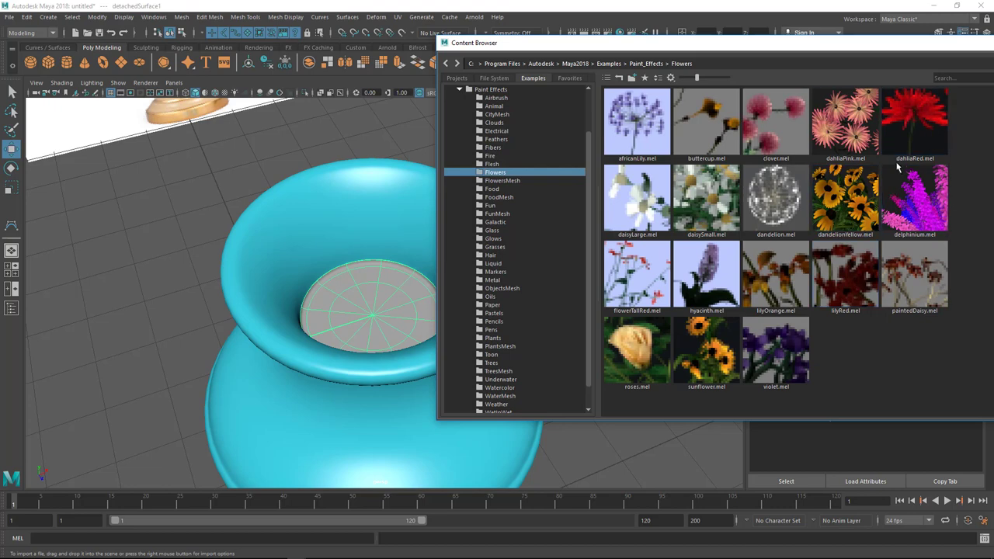
{"action": "left_click", "coordinate": [911, 135]}
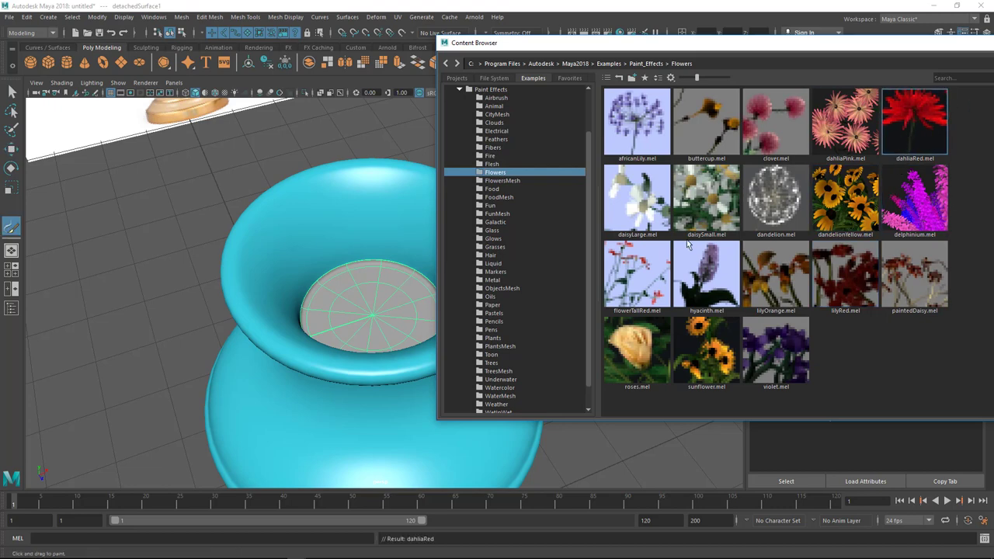
{"action": "mouse_move", "coordinate": [344, 282]}
{"action": "left_mouse_down", "text": "alt"}
{"action": "mouse_move", "coordinate": [322, 272]}
{"action": "mouse_move", "coordinate": [329, 292]}
{"action": "left_mouse_up", "text": "alt"}
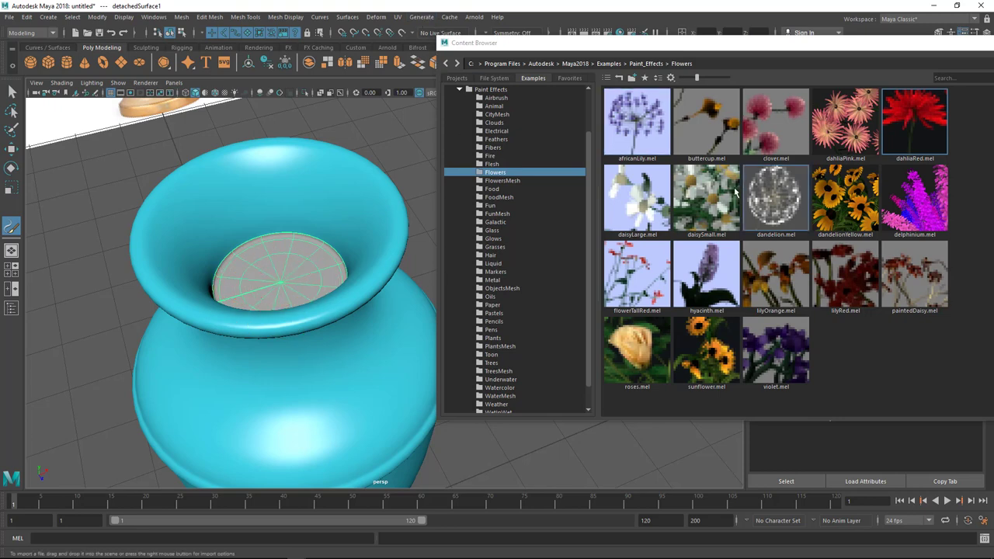
Try to paint red dahlias across the vase's inner disc with the dahliaRed brush.
{"action": "left_click_drag", "start_coordinate": [254, 273], "coordinate": [273, 285]}
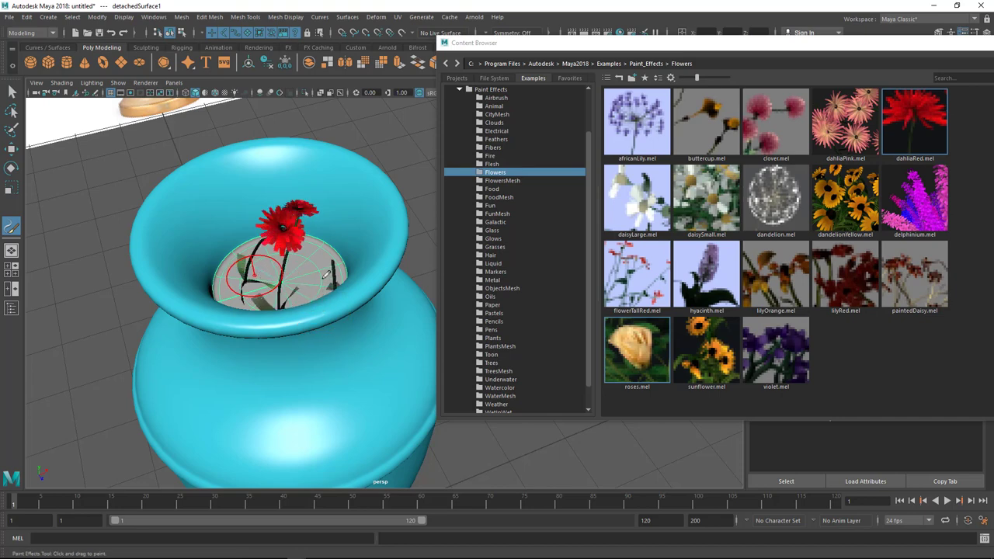
{"action": "mouse_move", "coordinate": [239, 278]}
{"action": "left_mouse_down"}
{"action": "mouse_move", "coordinate": [279, 255]}
{"action": "mouse_move", "coordinate": [269, 280]}
{"action": "mouse_move", "coordinate": [336, 273]}
{"action": "mouse_move", "coordinate": [225, 286]}
{"action": "mouse_move", "coordinate": [330, 272]}
{"action": "left_mouse_up"}
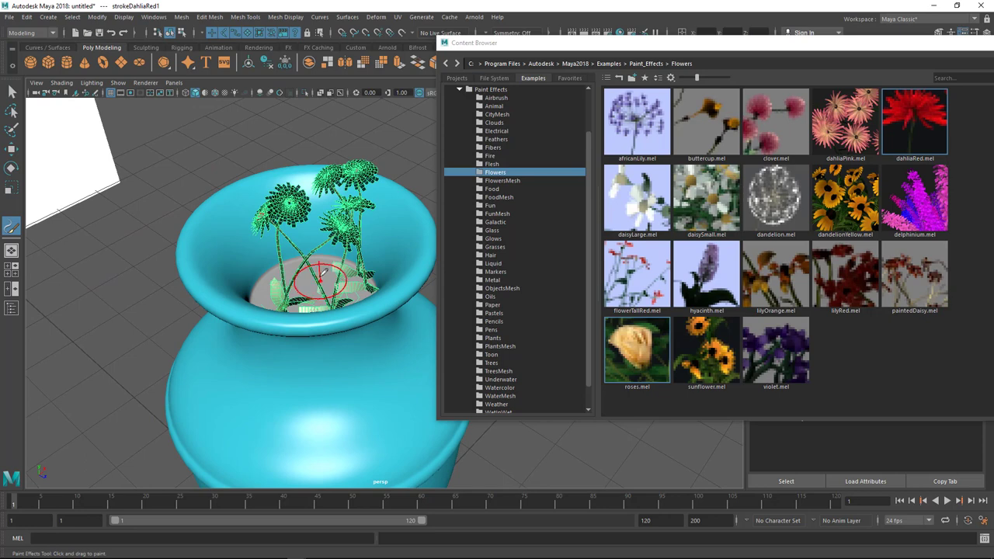
{"action": "right_click_drag", "start_coordinate": [330, 274], "coordinate": [255, 264], "text": "alt"}
{"action": "left_click_drag", "start_coordinate": [255, 264], "coordinate": [166, 244], "text": "alt"}
{"action": "right_click_drag", "start_coordinate": [166, 244], "coordinate": [67, 242], "text": "alt"}
{"action": "mouse_move", "coordinate": [67, 242]}
{"action": "left_mouse_down", "text": "alt"}
{"action": "mouse_move", "coordinate": [392, 372]}
{"action": "mouse_move", "coordinate": [380, 388]}
{"action": "left_mouse_up", "text": "alt"}
{"action": "key", "text": "ctrl+z"}
{"action": "mouse_move", "coordinate": [381, 388]}
{"action": "right_mouse_down", "text": "alt"}
{"action": "mouse_move", "coordinate": [403, 381]}
{"action": "mouse_move", "coordinate": [346, 333]}
{"action": "right_mouse_up", "text": "alt"}
{"action": "left_click_drag", "start_coordinate": [346, 333], "coordinate": [369, 349], "text": "alt"}
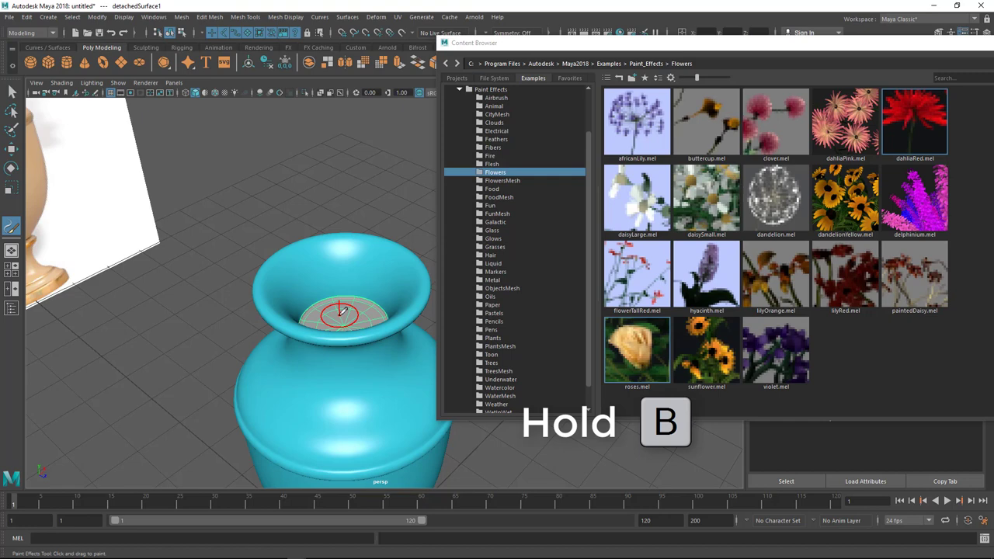
Adjust the brush size by eye and paint two tall red dahlias on the inner disc, undoing unwanted strokes.
{"action": "key", "text": "b"}
{"action": "mouse_move", "coordinate": [352, 309]}
{"action": "left_mouse_down"}
{"action": "mouse_move", "coordinate": [411, 308]}
{"action": "mouse_move", "coordinate": [265, 322]}
{"action": "mouse_move", "coordinate": [307, 312]}
{"action": "mouse_move", "coordinate": [334, 330]}
{"action": "mouse_move", "coordinate": [314, 306]}
{"action": "mouse_move", "coordinate": [340, 317]}
{"action": "left_mouse_up"}
{"action": "key", "text": "ctrl+z"}
{"action": "key", "text": "ctrl+z"}
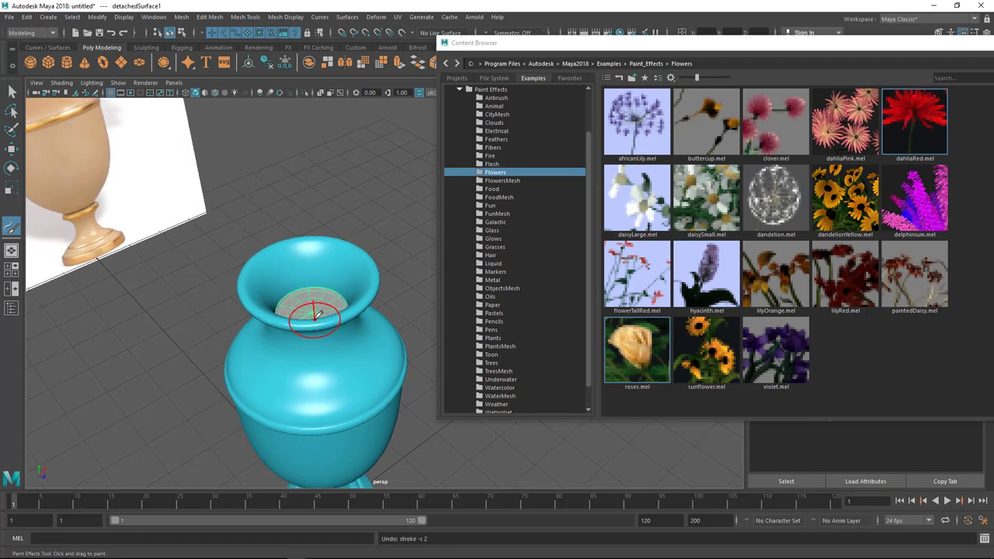
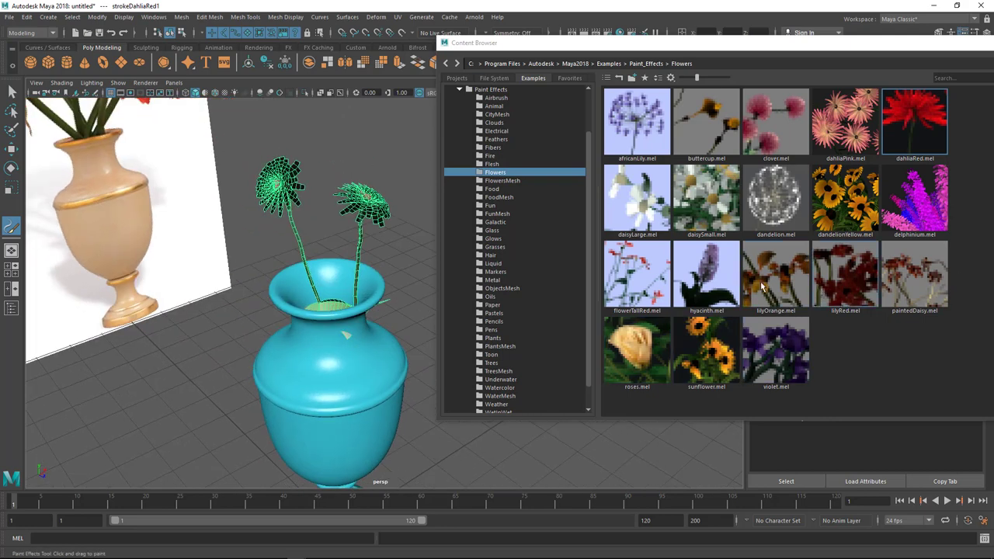
Paint a cluster of daisies on the inner disc with the daisyLarge brush.
{"action": "left_click", "coordinate": [657, 204]}
{"action": "mouse_move", "coordinate": [393, 264]}
{"action": "left_mouse_down", "text": "alt"}
{"action": "mouse_move", "coordinate": [359, 331]}
{"action": "mouse_move", "coordinate": [349, 327]}
{"action": "left_mouse_up", "text": "alt"}
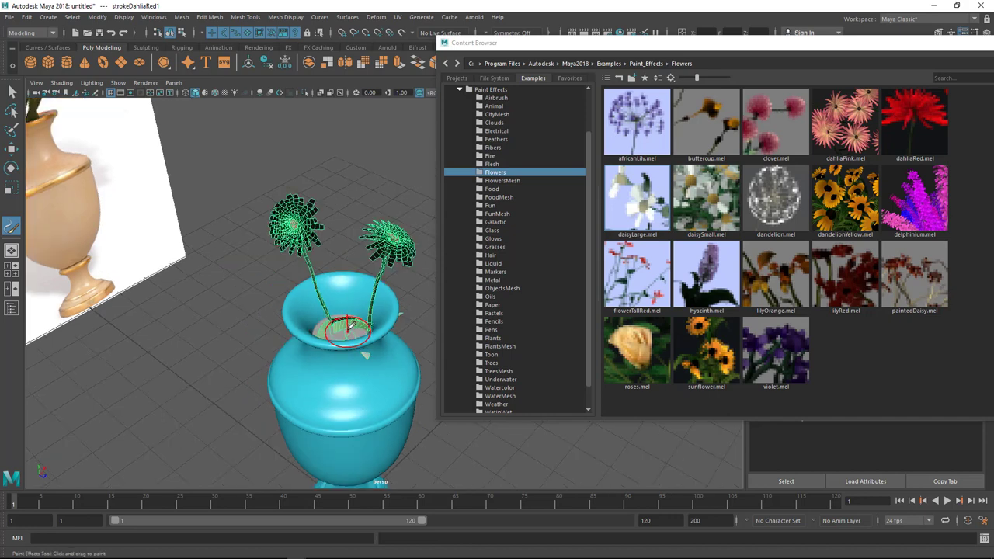
{"action": "mouse_move", "coordinate": [354, 321]}
{"action": "left_mouse_down"}
{"action": "mouse_move", "coordinate": [332, 333]}
{"action": "mouse_move", "coordinate": [360, 310]}
{"action": "mouse_move", "coordinate": [362, 318]}
{"action": "left_mouse_up"}
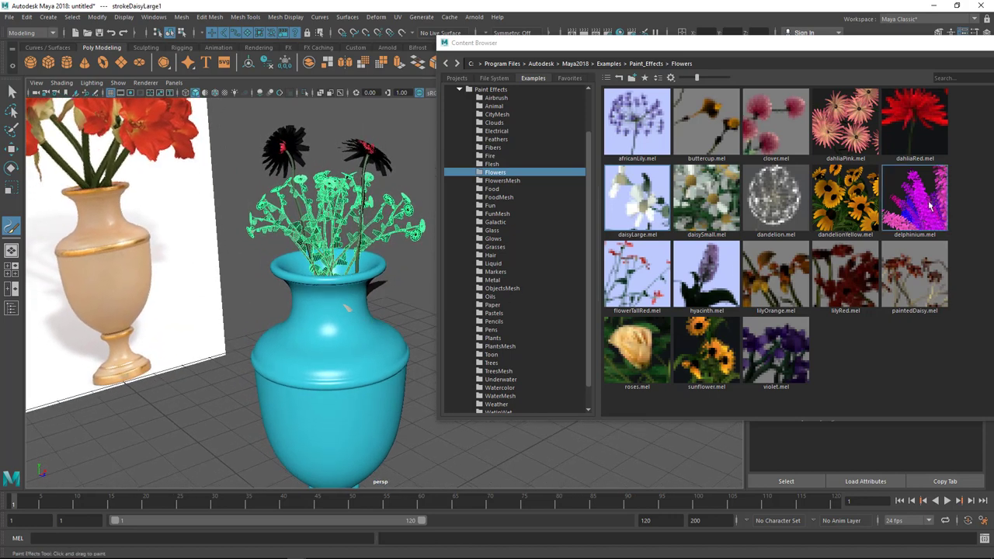
Paint tall pink dahlias on the inner disc with the dahliaPink brush, undoing unwanted strokes, and deselect the painted flowers.
{"action": "left_click", "coordinate": [856, 132]}
{"action": "mouse_move", "coordinate": [412, 215]}
{"action": "left_mouse_down", "text": "alt"}
{"action": "mouse_move", "coordinate": [415, 228]}
{"action": "mouse_move", "coordinate": [323, 323]}
{"action": "mouse_move", "coordinate": [353, 334]}
{"action": "left_mouse_up", "text": "alt"}
{"action": "key", "text": "ctrl+z"}
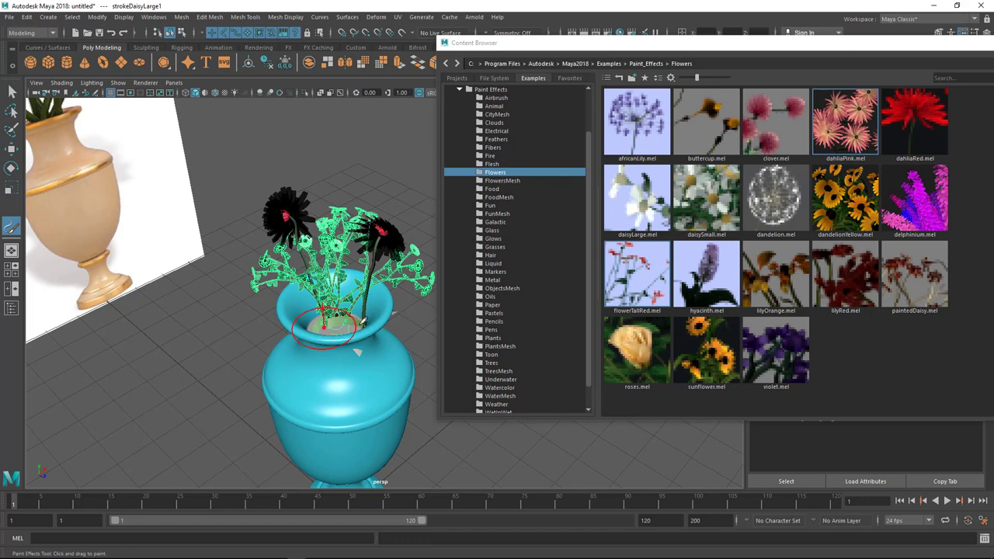
{"action": "left_click_drag", "start_coordinate": [323, 321], "coordinate": [341, 322]}
{"action": "key", "text": "ctrl+z"}
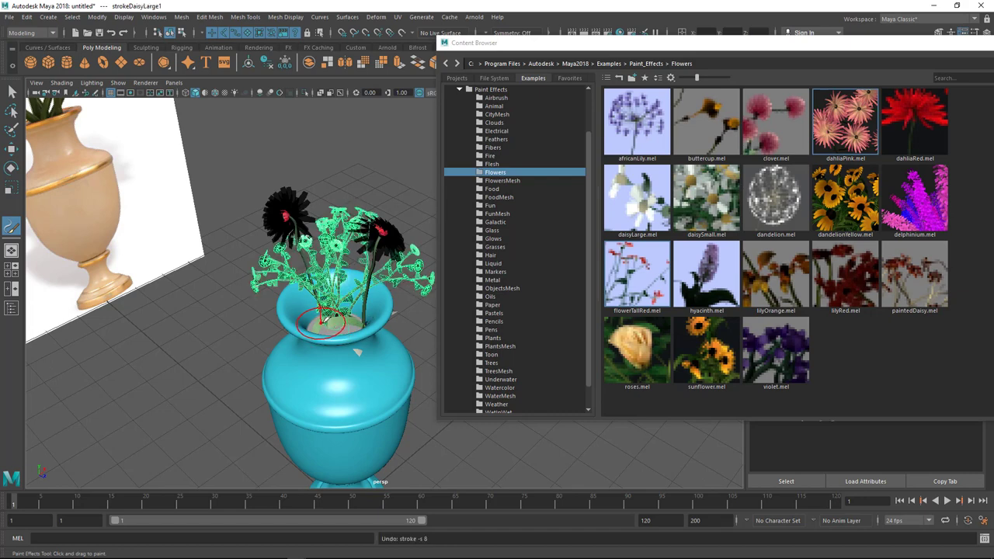
{"action": "left_click_drag", "start_coordinate": [321, 326], "coordinate": [356, 327]}
{"action": "scroll", "coordinate": [287, 321], "scroll_direction": "down", "scroll_amount": 3}
{"action": "mouse_move", "coordinate": [287, 321]}
{"action": "left_mouse_down", "text": "alt"}
{"action": "mouse_move", "coordinate": [314, 260]}
{"action": "mouse_move", "coordinate": [325, 352]}
{"action": "mouse_move", "coordinate": [348, 388]}
{"action": "mouse_move", "coordinate": [380, 262]}
{"action": "left_mouse_up", "text": "alt"}
{"action": "key", "text": "q"}
{"action": "left_click", "coordinate": [381, 262]}
Turn on Two Sided Lighting in the perspective view so the flower petals show their colors.
{"action": "left_click_drag", "start_coordinate": [357, 311], "coordinate": [291, 294], "text": "alt"}
{"action": "middle_click_drag", "start_coordinate": [291, 294], "coordinate": [311, 296], "text": "alt"}
{"action": "left_click_drag", "start_coordinate": [310, 295], "coordinate": [272, 283], "text": "alt"}
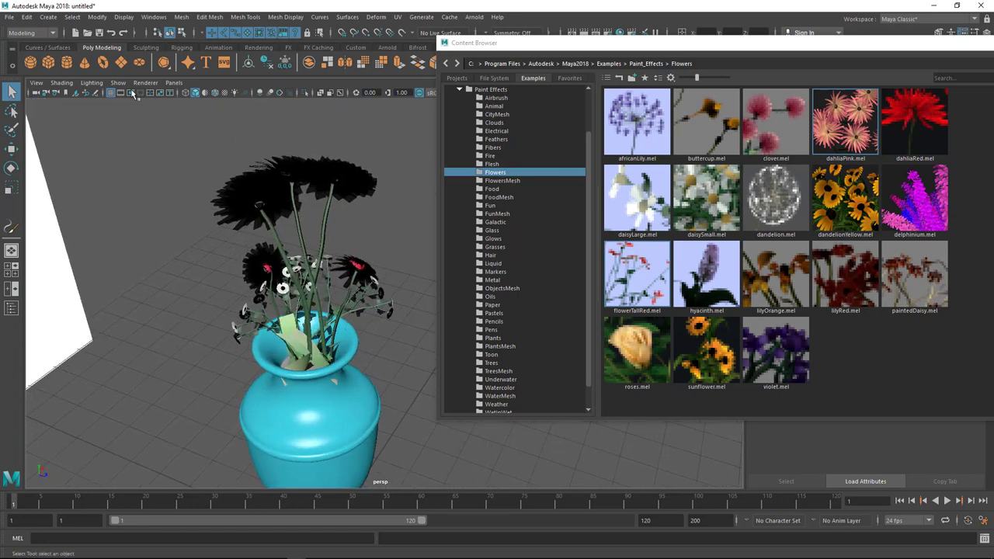
{"action": "left_click", "coordinate": [91, 83]}
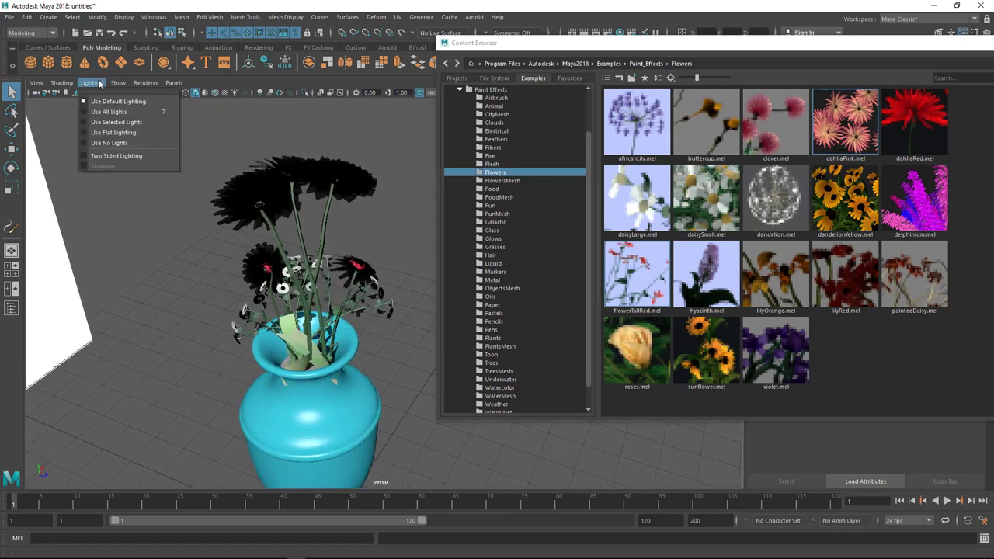
{"action": "left_click", "coordinate": [109, 157]}
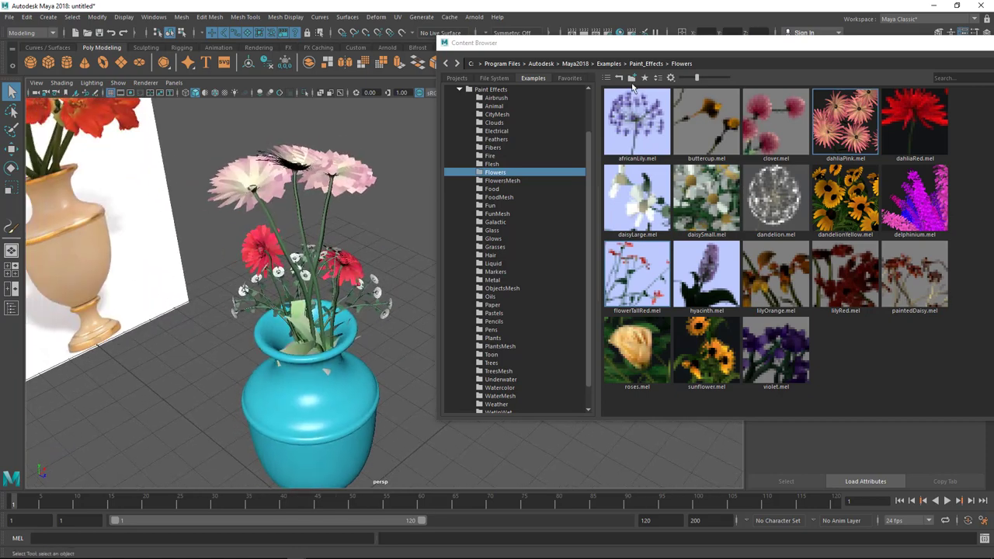
Move the Content Browser clear of the vase, test render the perspective view with Arnold Renderer, and close the render.
{"action": "left_click_drag", "start_coordinate": [739, 47], "coordinate": [855, 88]}
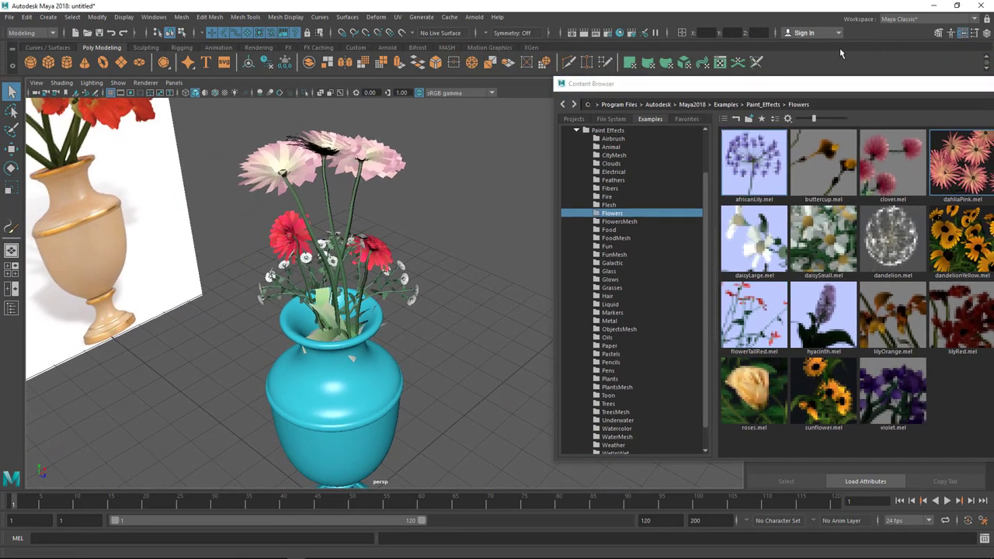
{"action": "left_click", "coordinate": [583, 33]}
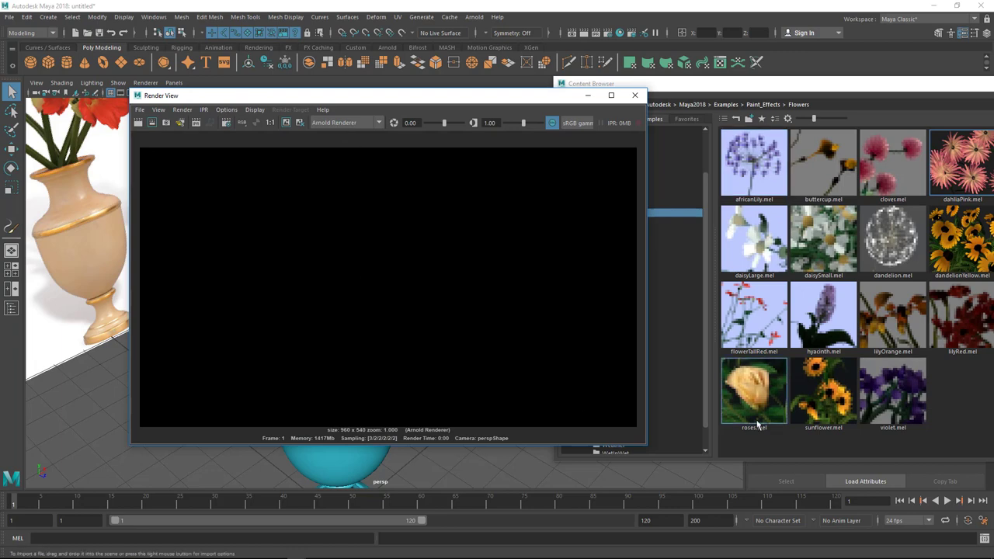
{"action": "left_click_drag", "start_coordinate": [466, 95], "coordinate": [797, 138]}
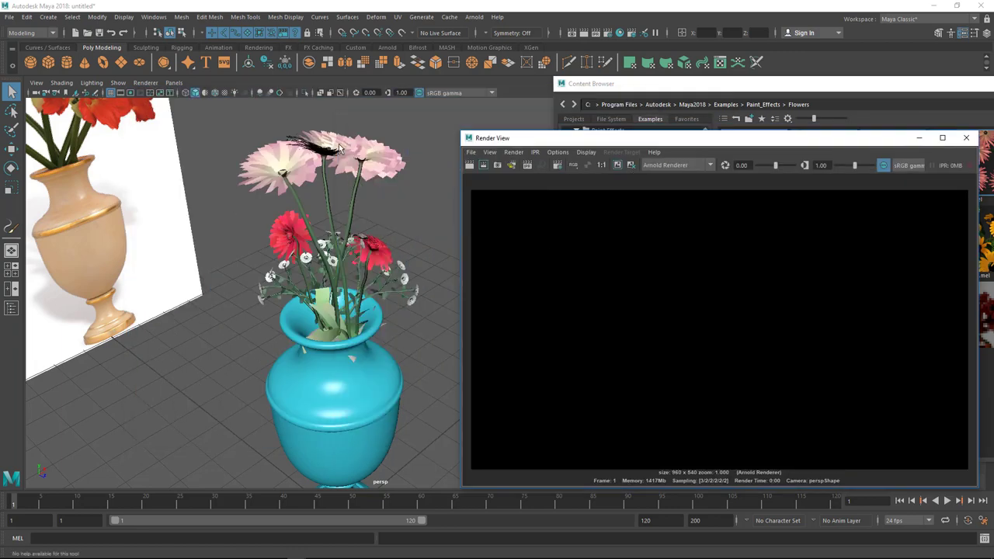
{"action": "left_click_drag", "start_coordinate": [662, 144], "coordinate": [562, 136]}
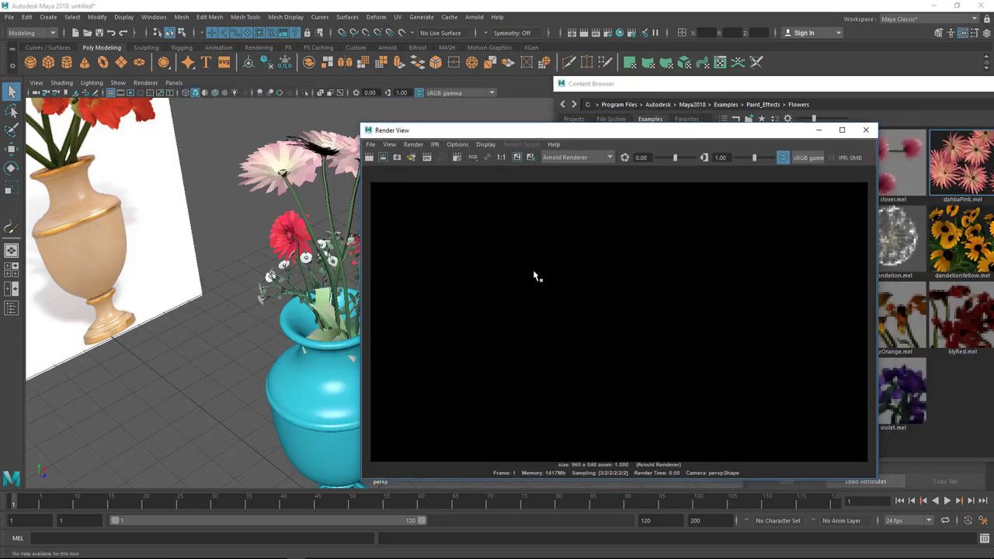
{"action": "left_click", "coordinate": [865, 130]}
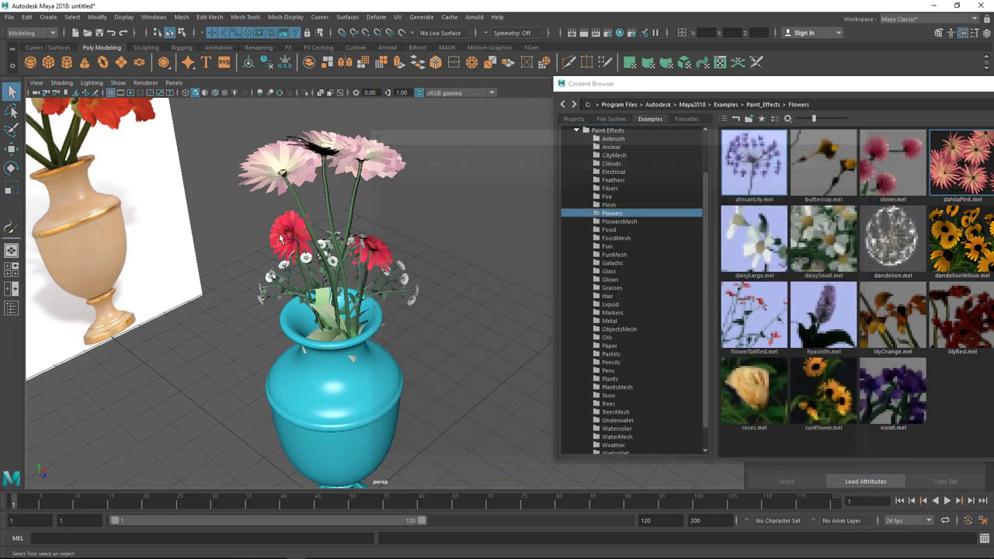
Select all the painted flower strokes above the vase.
{"action": "left_click_drag", "start_coordinate": [423, 144], "coordinate": [245, 200]}
{"action": "left_click_drag", "start_coordinate": [343, 206], "coordinate": [287, 235], "text": "alt"}
{"action": "left_click_drag", "start_coordinate": [477, 254], "coordinate": [288, 316]}
{"action": "left_click_drag", "start_coordinate": [281, 168], "coordinate": [498, 295]}
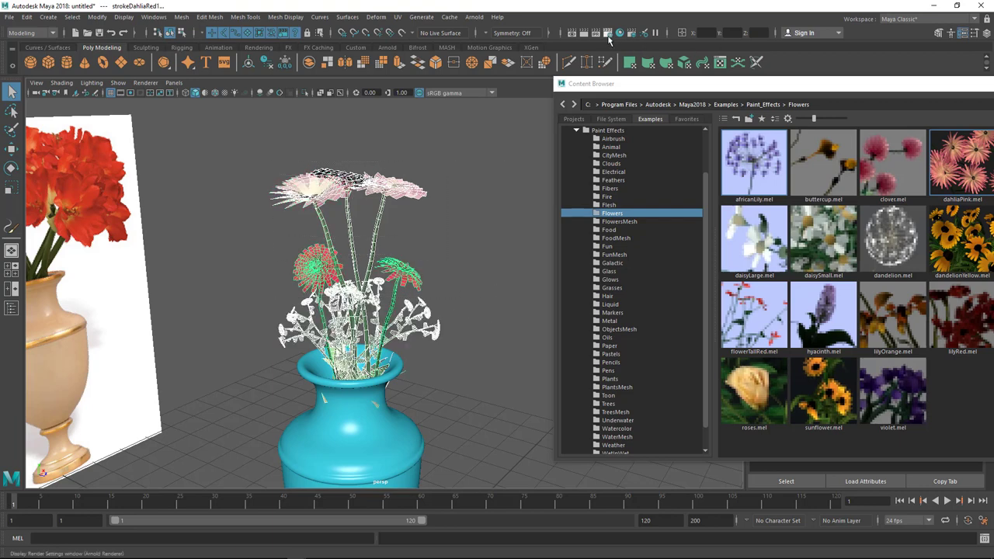
Set the renderer to Maya Software in the render settings and render the vase with its flowers.
{"action": "left_click", "coordinate": [216, 134]}
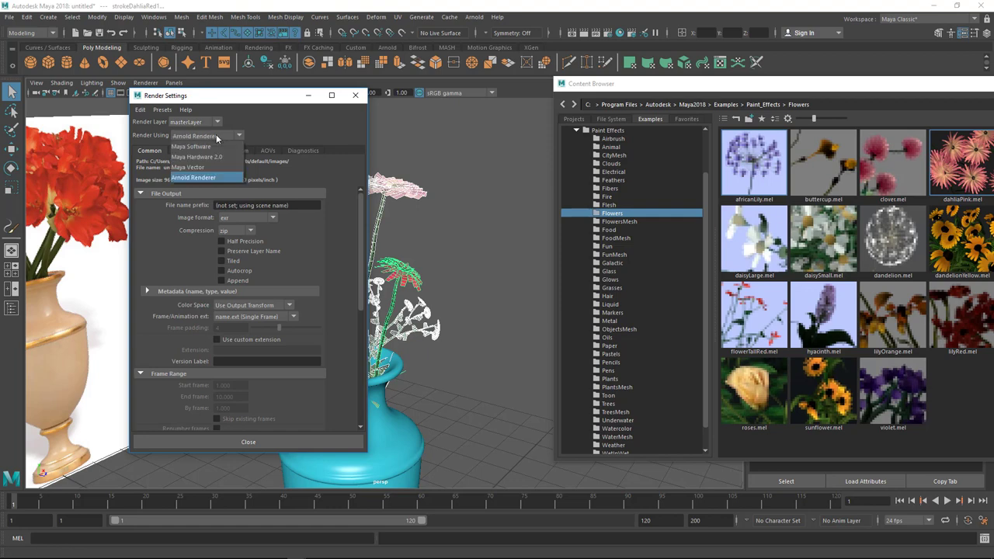
{"action": "left_click", "coordinate": [217, 148]}
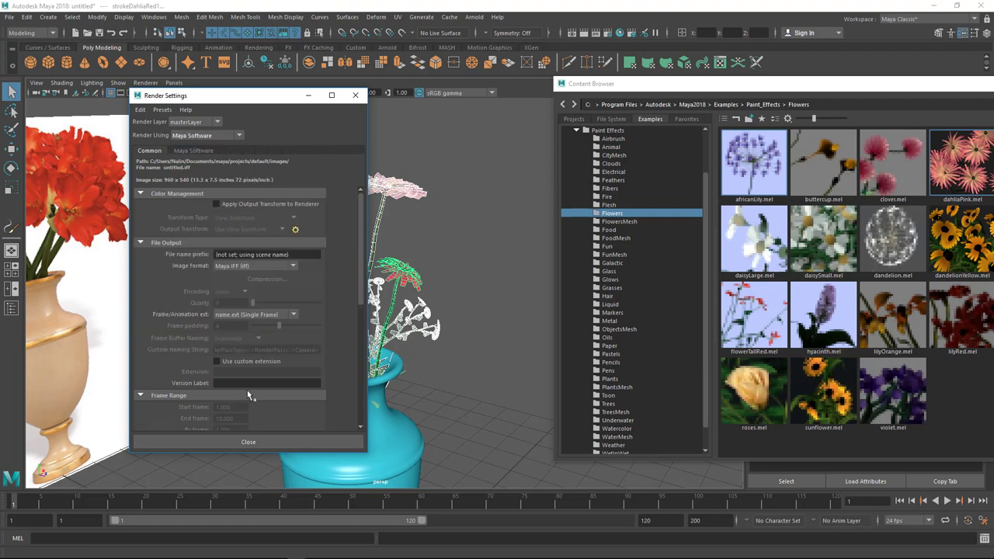
{"action": "left_click", "coordinate": [241, 441]}
{"action": "left_click", "coordinate": [594, 33]}
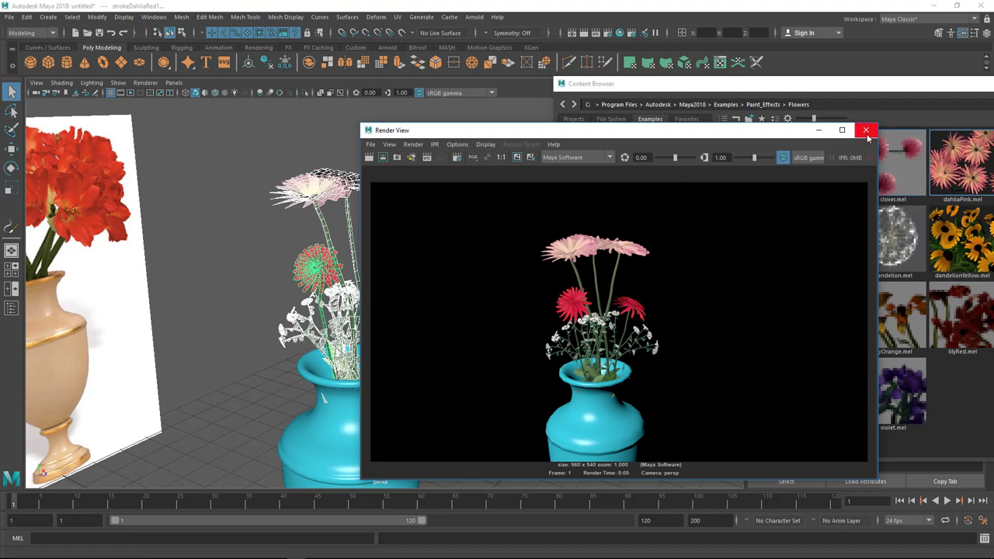
Set the renderer back to Arnold Renderer and close the Render View.
{"action": "left_click", "coordinate": [598, 158]}
{"action": "left_click", "coordinate": [566, 205]}
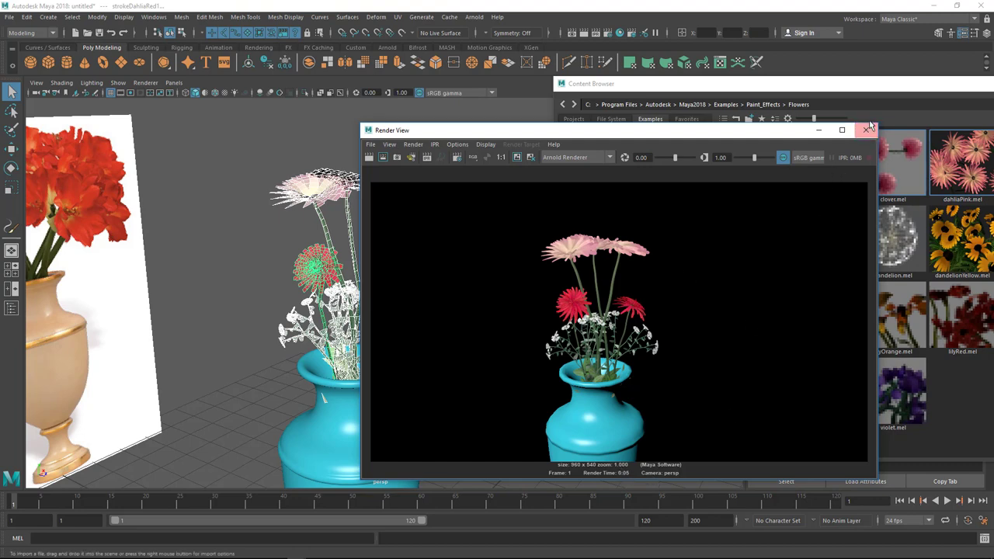
{"action": "left_click", "coordinate": [866, 131]}
{"action": "left_click", "coordinate": [478, 133]}
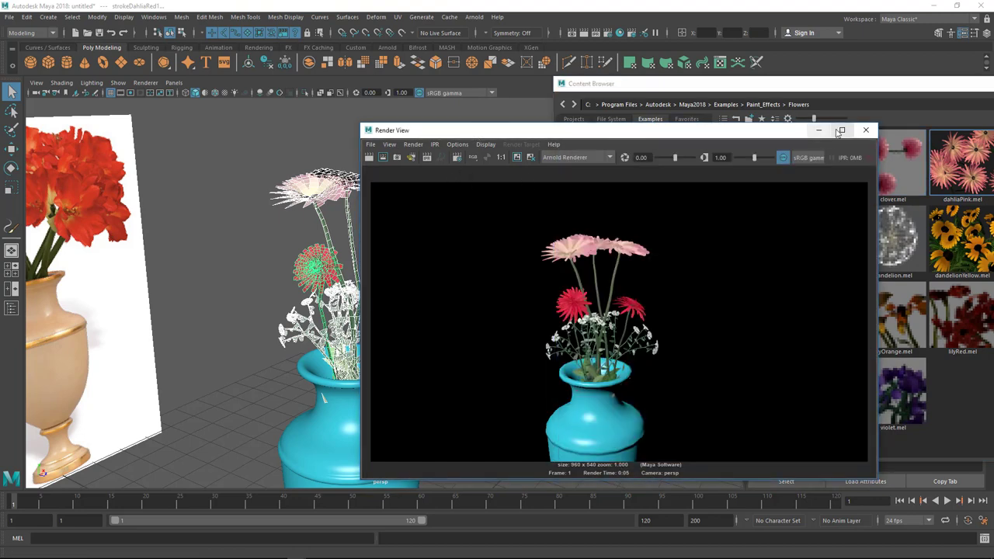
{"action": "left_click", "coordinate": [866, 130]}
Select all the flower strokes and reset the Convert Paint Effects to Polygons options to their defaults.
{"action": "left_click_drag", "start_coordinate": [485, 142], "coordinate": [264, 331]}
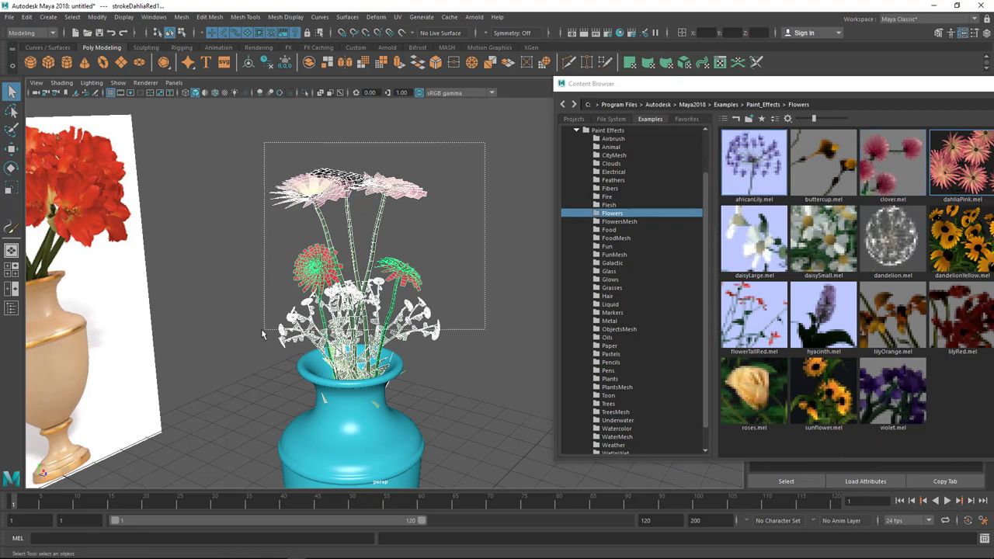
{"action": "left_click_drag", "start_coordinate": [343, 349], "coordinate": [392, 373], "text": "alt"}
{"action": "left_click", "coordinate": [98, 20]}
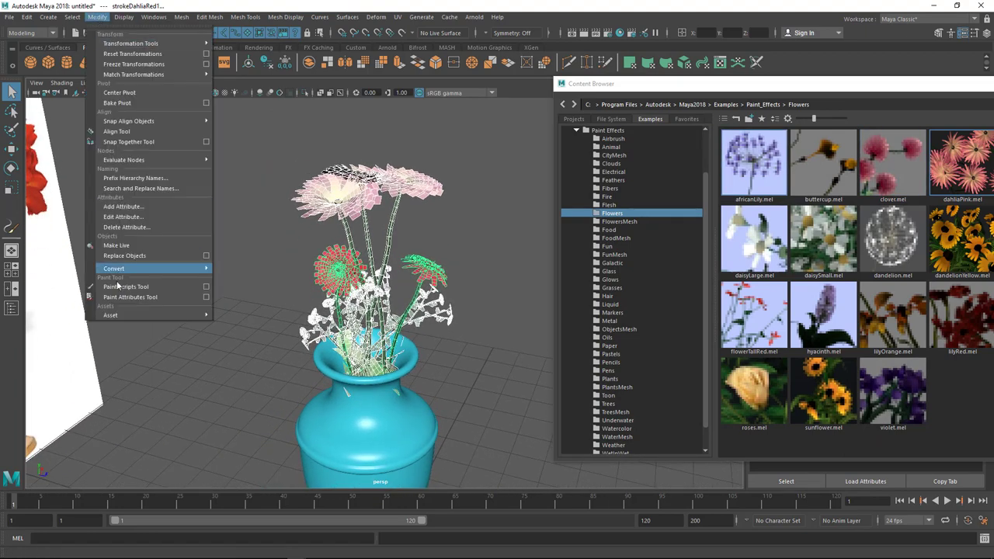
{"action": "mouse_move", "coordinate": [123, 269]}
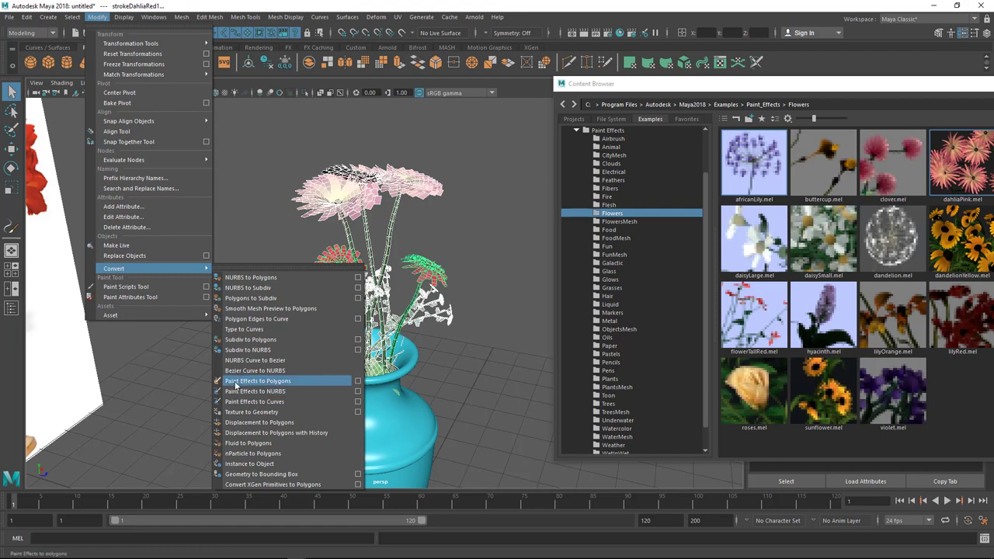
{"action": "left_click", "coordinate": [358, 381]}
{"action": "left_click", "coordinate": [225, 92]}
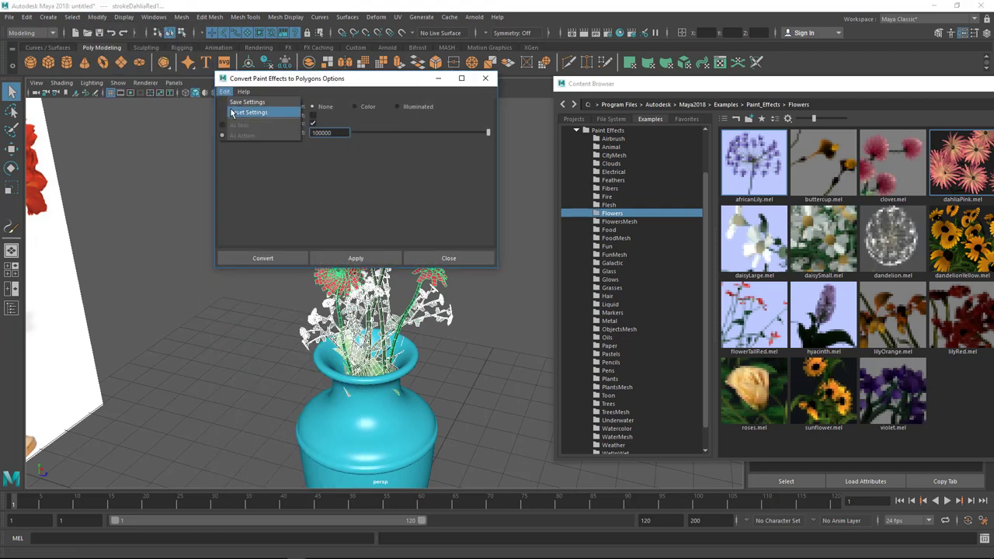
{"action": "left_click", "coordinate": [232, 111]}
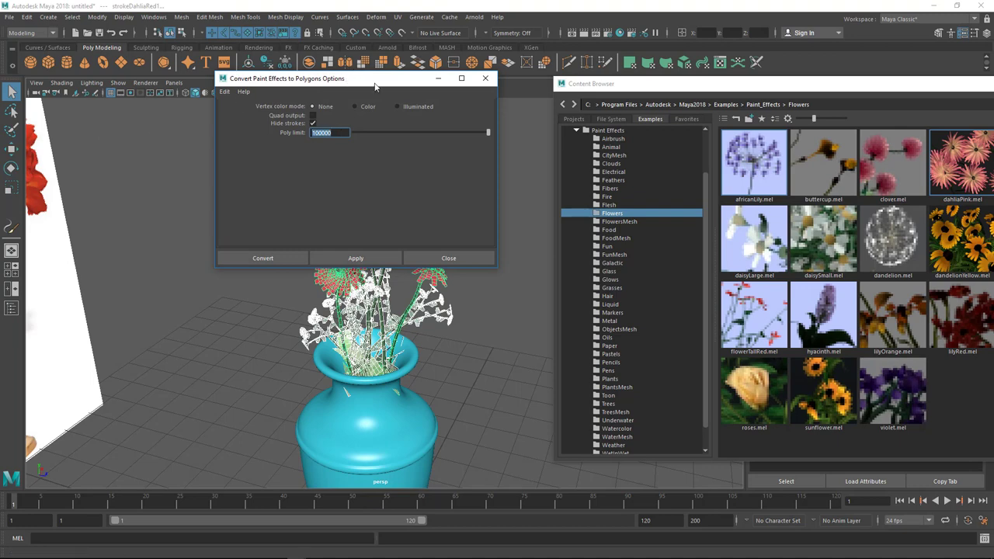
Convert the selected flower strokes to polygons with strokes hidden and a poly limit of 100000, then close the options.
{"action": "left_click_drag", "start_coordinate": [348, 79], "coordinate": [611, 81]}
{"action": "middle_click_drag", "start_coordinate": [329, 270], "coordinate": [273, 253], "text": "alt"}
{"action": "scroll", "coordinate": [273, 253], "scroll_direction": "up", "scroll_amount": 1}
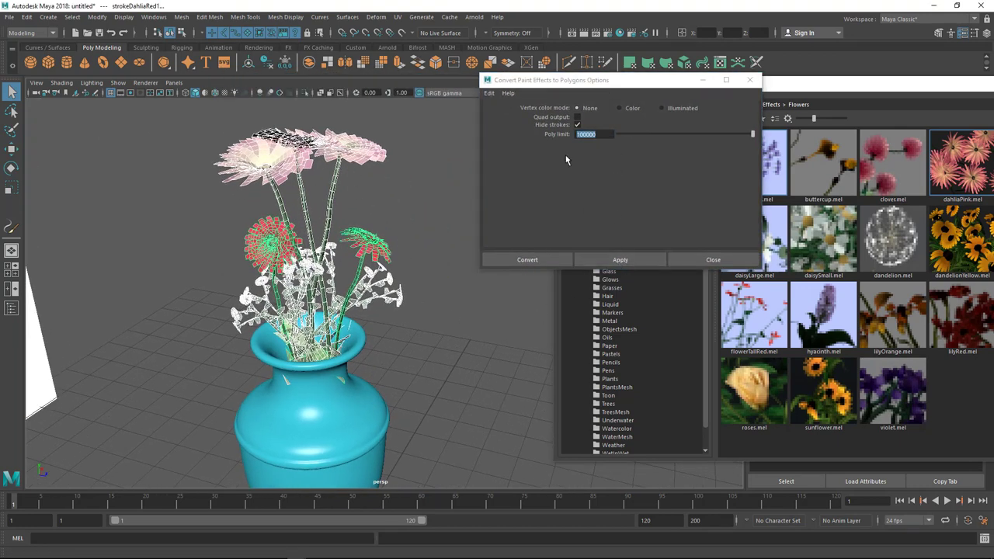
{"action": "left_click", "coordinate": [499, 208]}
{"action": "left_click", "coordinate": [596, 261]}
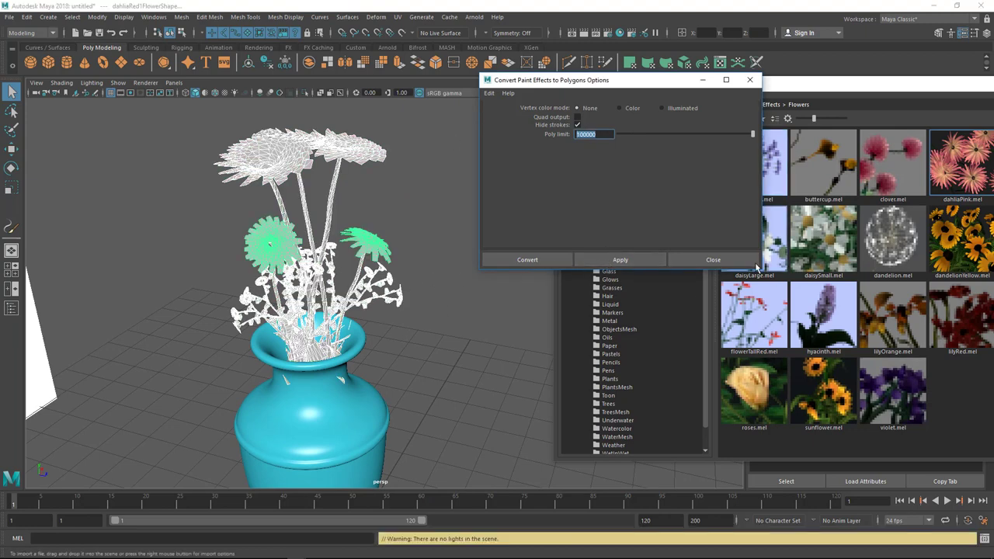
{"action": "left_click", "coordinate": [713, 260]}
Deselect the converted flowers and show the scene shaded with texture maps.
{"action": "left_click", "coordinate": [407, 339]}
{"action": "mouse_move", "coordinate": [406, 339]}
{"action": "left_mouse_down", "text": "alt"}
{"action": "mouse_move", "coordinate": [381, 350]}
{"action": "mouse_move", "coordinate": [235, 212]}
{"action": "left_mouse_up", "text": "alt"}
{"action": "left_click_drag", "start_coordinate": [376, 234], "coordinate": [381, 237], "text": "alt"}
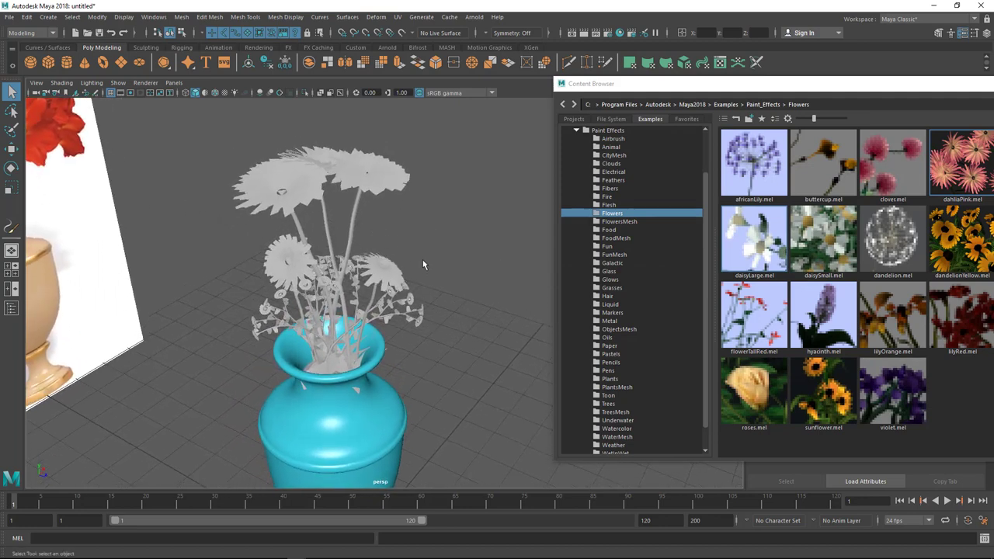
{"action": "key", "text": "6"}
{"action": "mouse_move", "coordinate": [422, 269]}
{"action": "left_mouse_down", "text": "alt"}
{"action": "mouse_move", "coordinate": [358, 287]}
{"action": "mouse_move", "coordinate": [295, 249]}
{"action": "left_mouse_up", "text": "alt"}
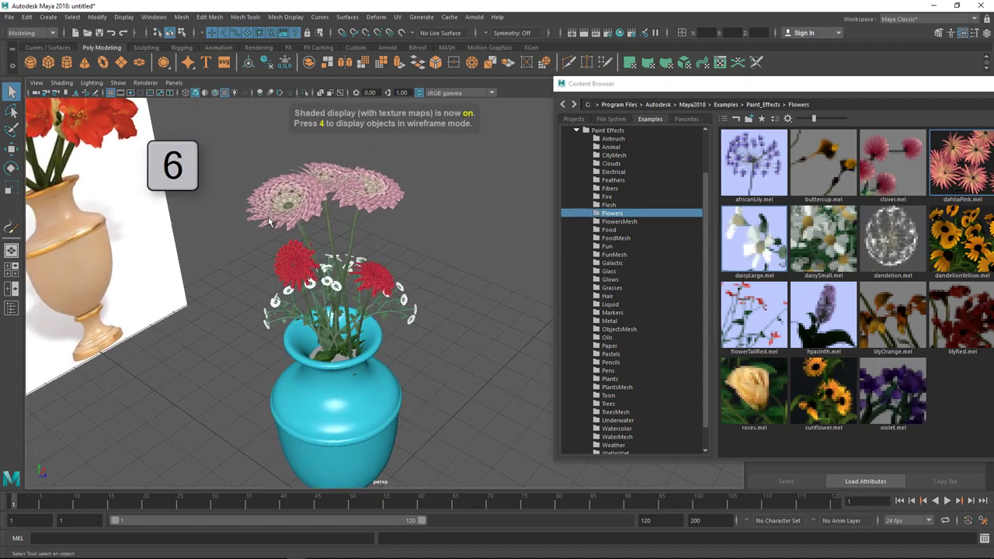
Frame the polygon flowers in the vase, test render them with Arnold Renderer, and close the render.
{"action": "middle_click_drag", "start_coordinate": [408, 239], "coordinate": [437, 276], "text": "alt"}
{"action": "scroll", "coordinate": [437, 276], "scroll_direction": "up", "scroll_amount": 4}
{"action": "scroll", "coordinate": [437, 277], "scroll_direction": "down", "scroll_amount": 4}
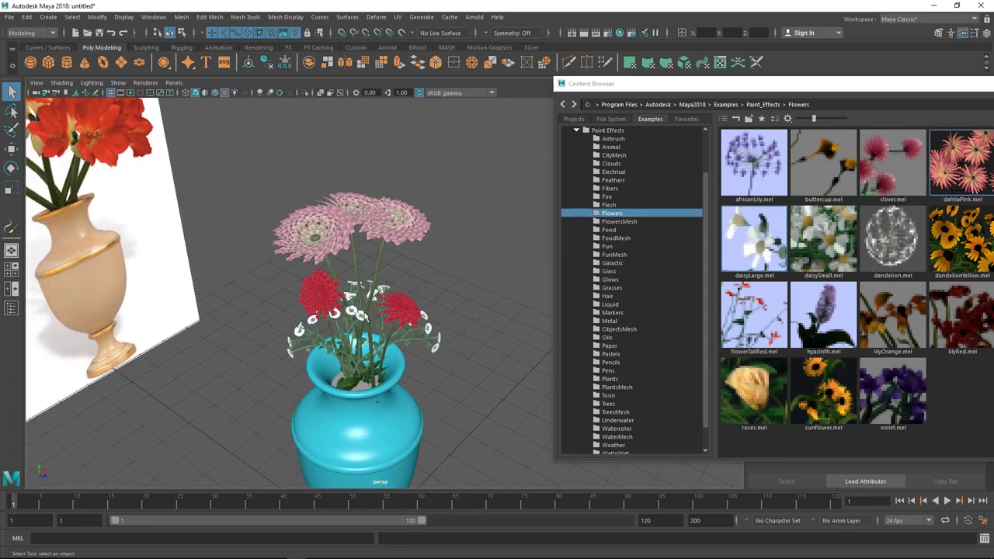
{"action": "left_click", "coordinate": [584, 32]}
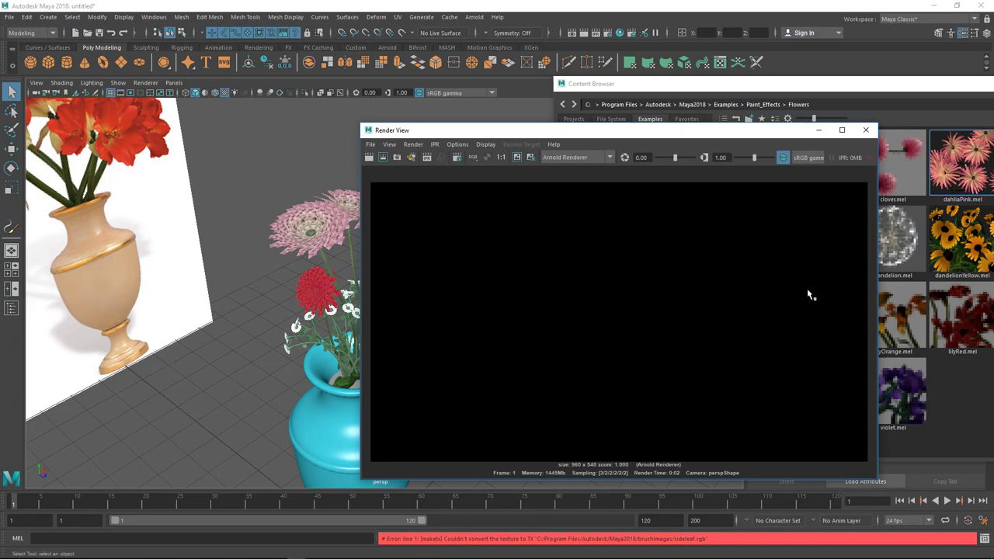
{"action": "left_click", "coordinate": [865, 129]}
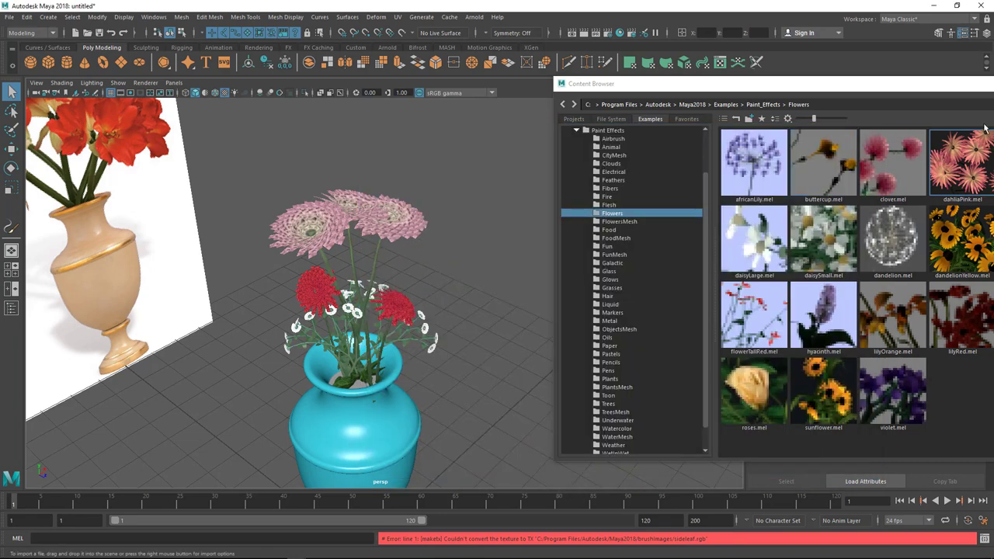
Close the Content Browser and create an Arnold area light in the scene.
{"action": "left_click_drag", "start_coordinate": [660, 83], "coordinate": [583, 116]}
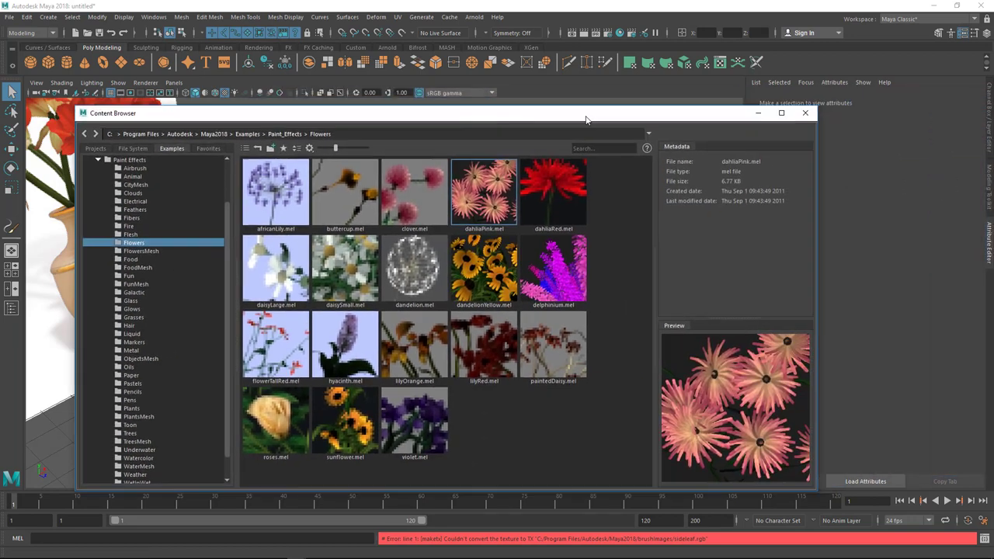
{"action": "left_click", "coordinate": [806, 115]}
{"action": "left_click", "coordinate": [386, 48]}
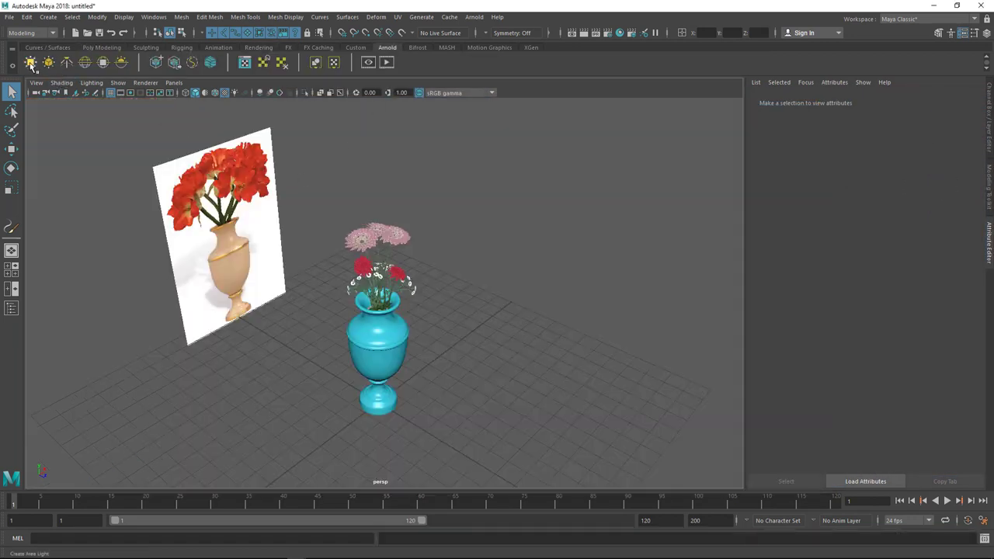
{"action": "left_click", "coordinate": [31, 65]}
{"action": "scroll", "coordinate": [395, 340], "scroll_direction": "down", "scroll_amount": 2}
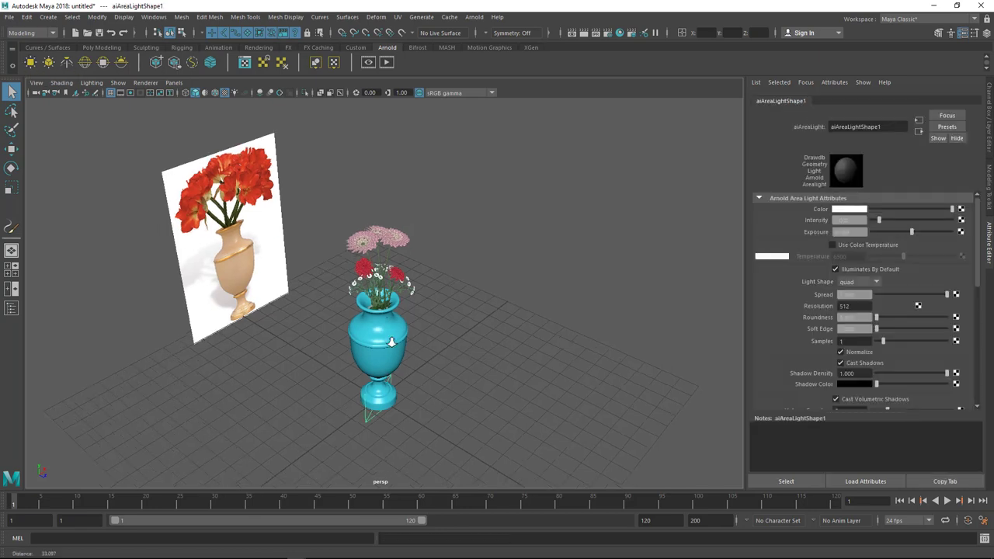
Enlarge the area light into a big panel, raise it beside the vase, and rotate it to face the flowers.
{"action": "key", "text": "r"}
{"action": "left_click_drag", "start_coordinate": [378, 397], "coordinate": [689, 378]}
{"action": "scroll", "coordinate": [404, 391], "scroll_direction": "down", "scroll_amount": 2}
{"action": "key", "text": "w"}
{"action": "left_click_drag", "start_coordinate": [379, 380], "coordinate": [493, 211]}
{"action": "key", "text": "e"}
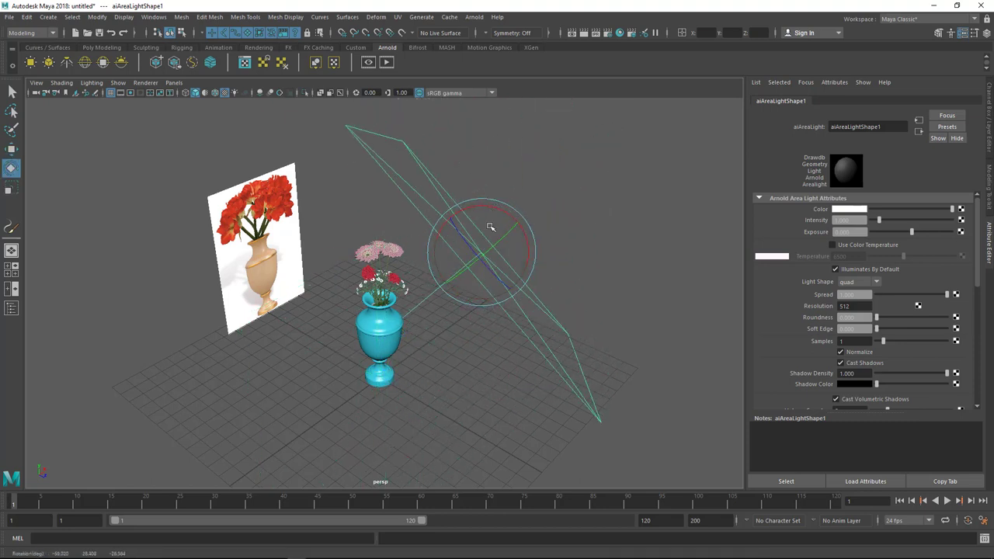
{"action": "scroll", "coordinate": [455, 361], "scroll_direction": "up", "scroll_amount": 2}
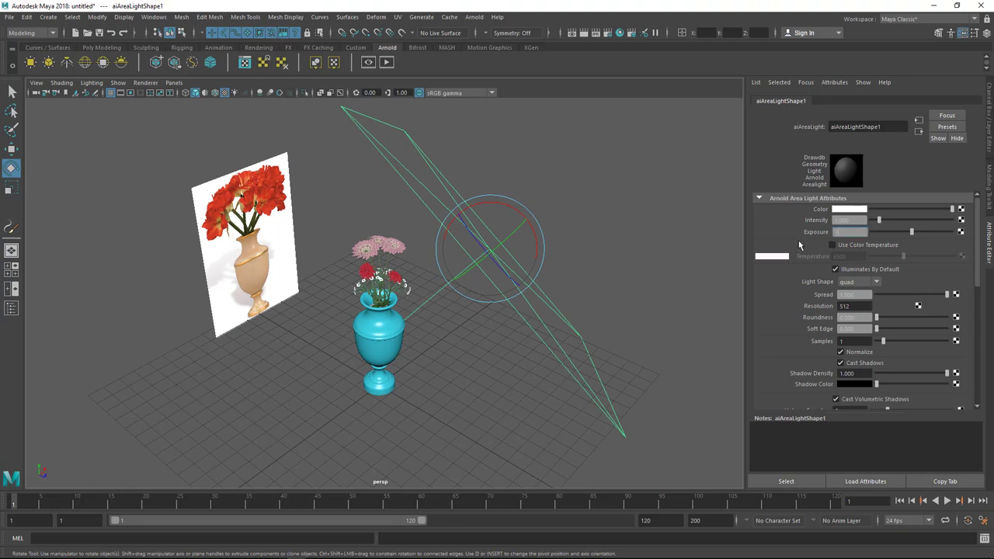
Set the area light's exposure to 10, then test render the vase with Arnold Renderer and close the render.
{"action": "scroll", "coordinate": [488, 380], "scroll_direction": "up", "scroll_amount": 3}
{"action": "left_click_drag", "start_coordinate": [487, 382], "coordinate": [460, 388], "text": "alt"}
{"action": "left_click", "coordinate": [586, 35]}
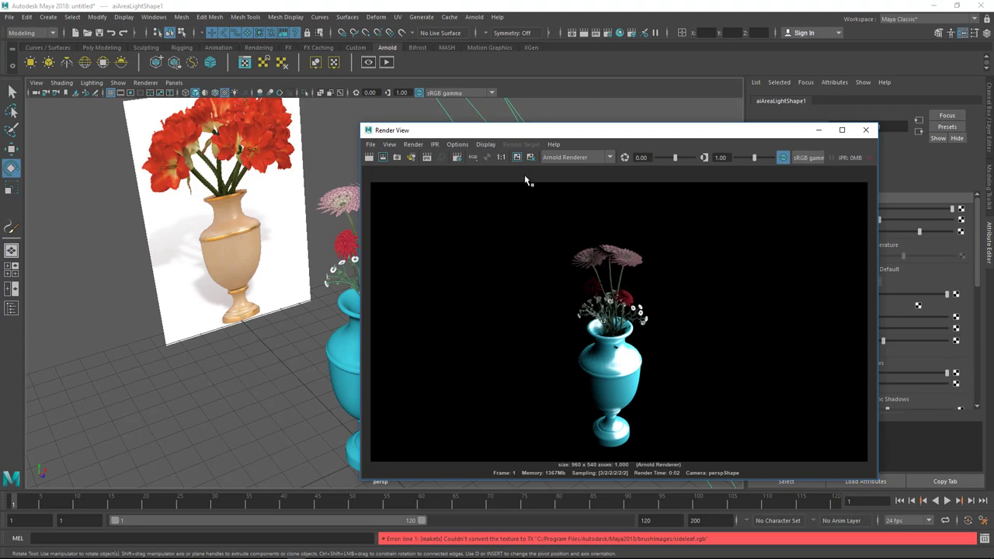
{"action": "left_click", "coordinate": [867, 132]}
{"action": "left_click_drag", "start_coordinate": [482, 311], "coordinate": [539, 334], "text": "alt"}
{"action": "key", "text": "q"}
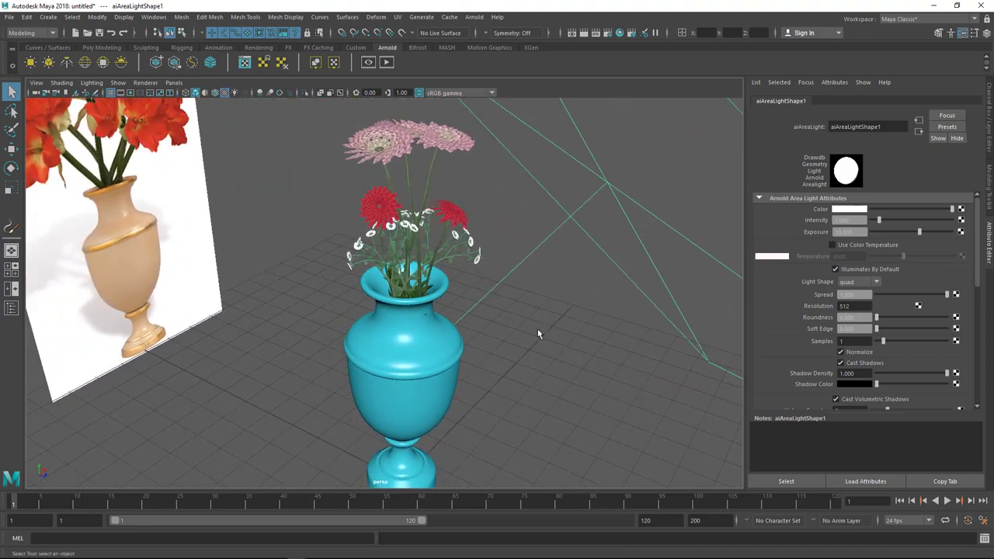